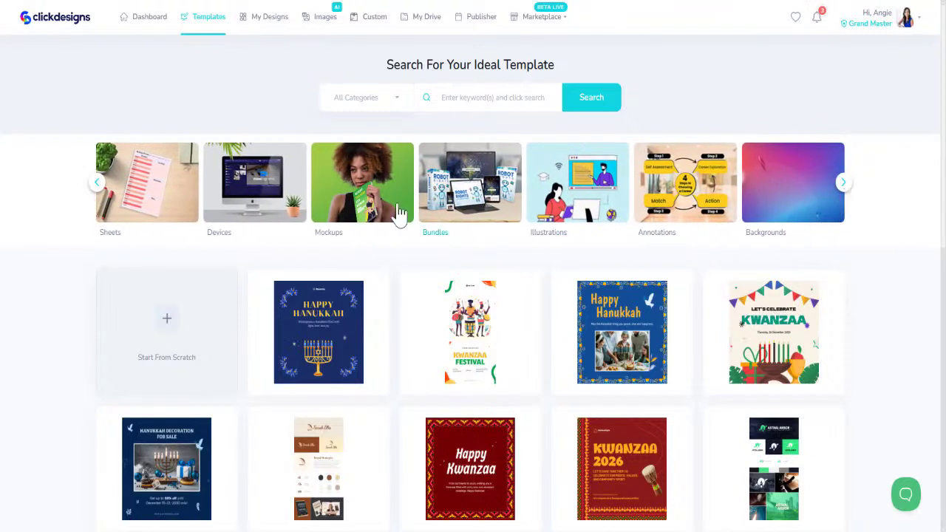
# Filter the template gallery to the Marketing category's Presentation templates
pyautogui.click(843, 183)
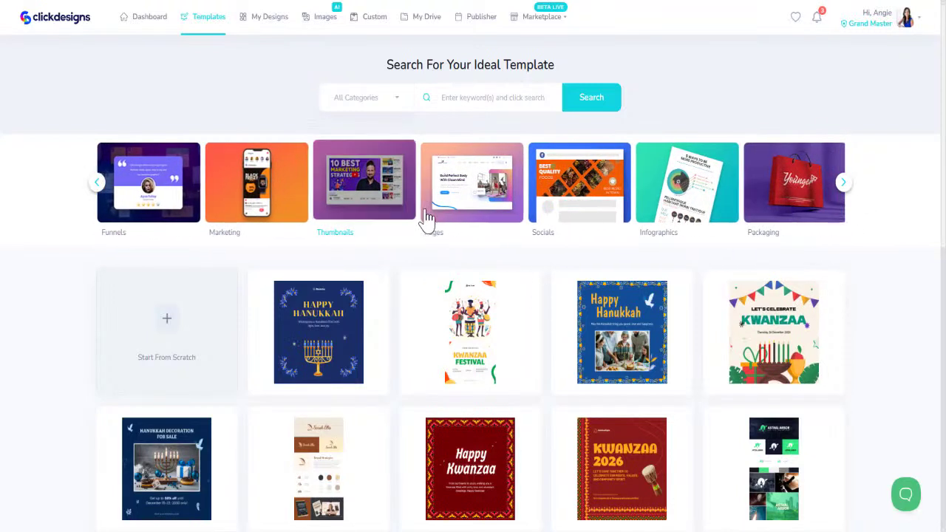
pyautogui.click(243, 205)
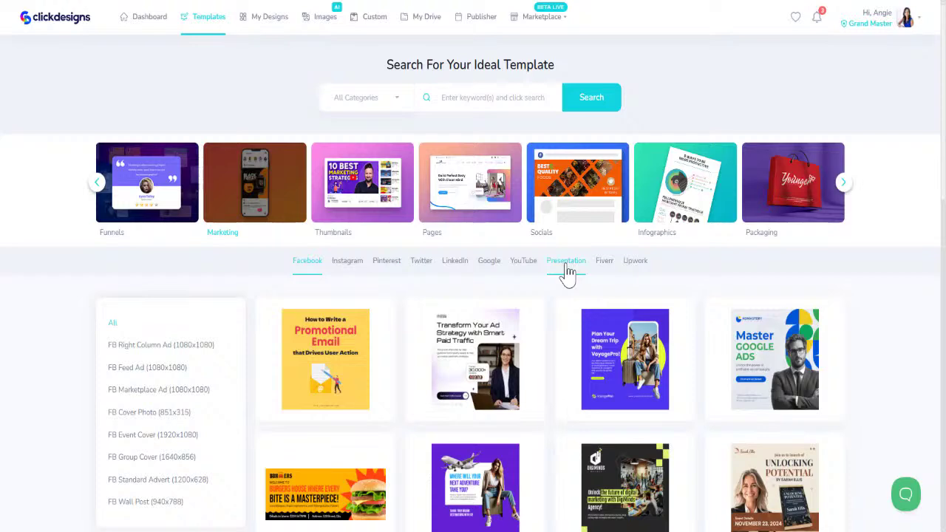
pyautogui.click(566, 268)
pyautogui.scroll(-1, 385, 414)
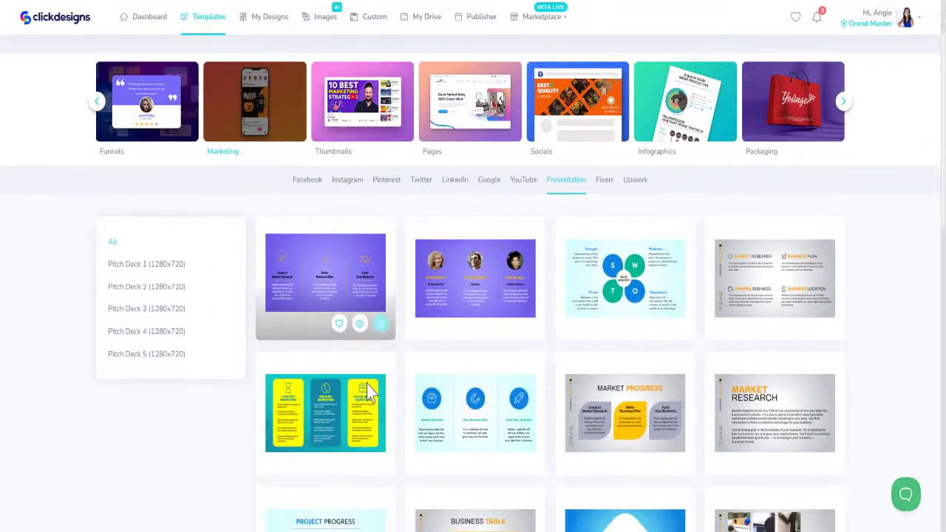
pyautogui.scroll(-3, 369, 395)
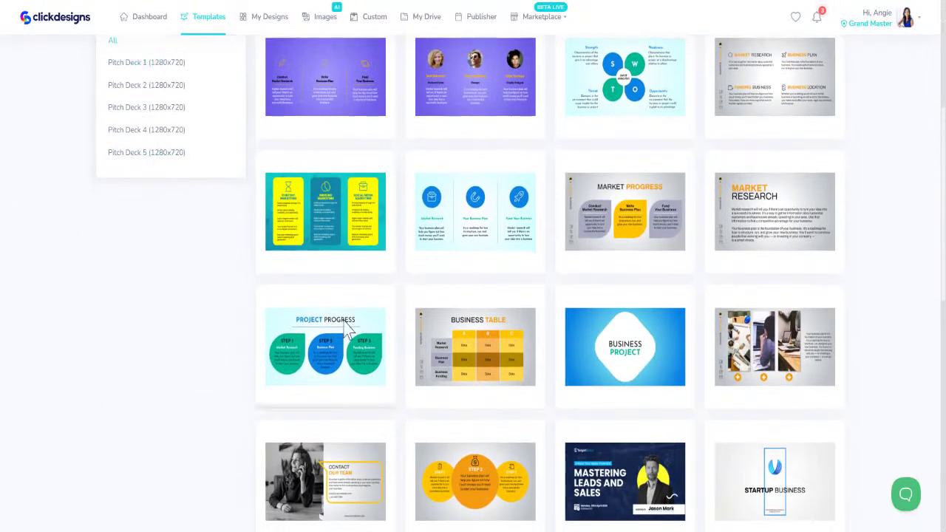
# Browse the pitch deck presentation templates, including the Pitch Deck 1–5 (1280x720) sets
pyautogui.scroll(-5, 415, 352)
pyautogui.scroll(-4, 409, 343)
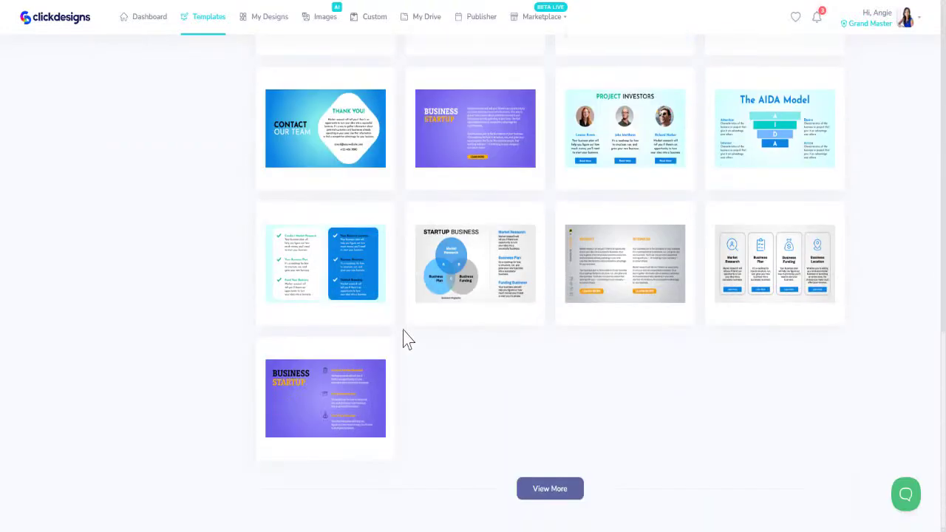
pyautogui.scroll(12, 407, 343)
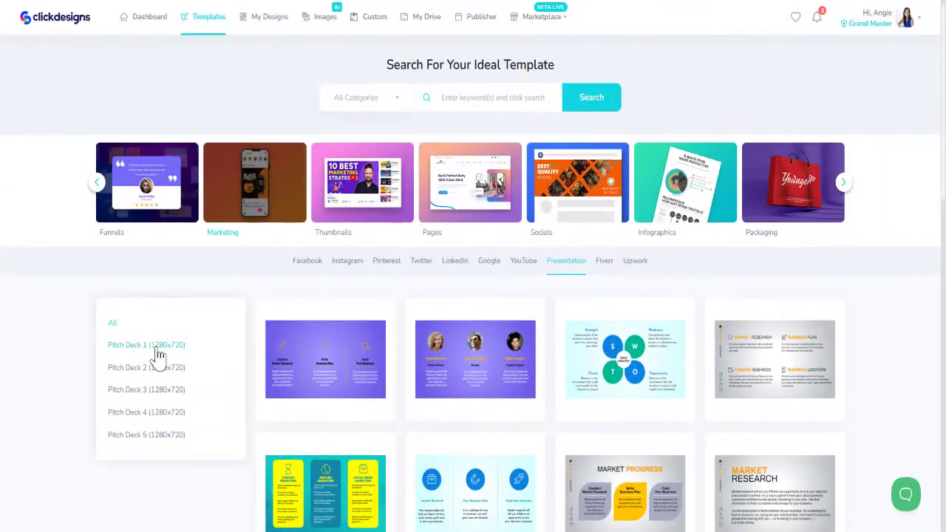
pyautogui.moveTo(314, 406)
pyautogui.moveTo(544, 314)
pyautogui.scroll(-3, 517, 362)
pyautogui.moveTo(430, 404)
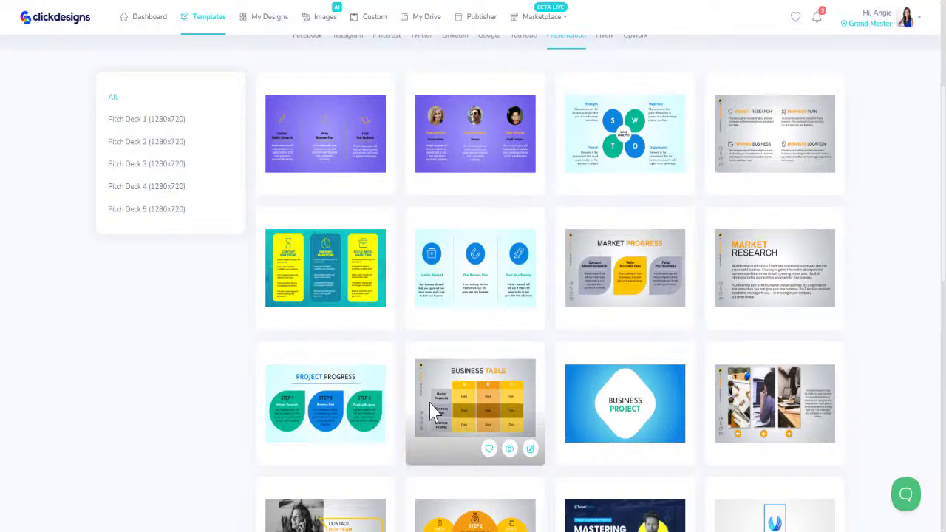
pyautogui.scroll(-2, 425, 386)
pyautogui.scroll(3, 422, 395)
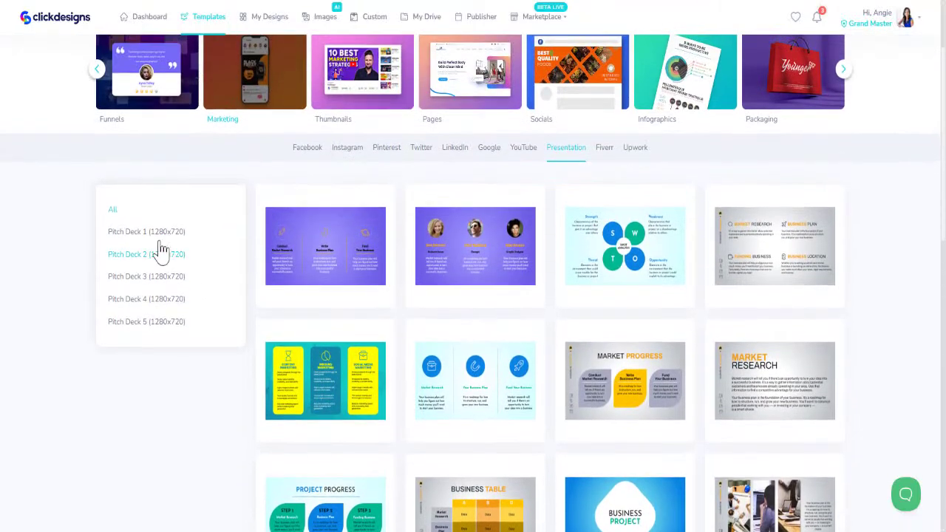
# Filter to Pitch Deck 1 and preview the Business Startup template
pyautogui.click(152, 232)
pyautogui.scroll(-3, 311, 373)
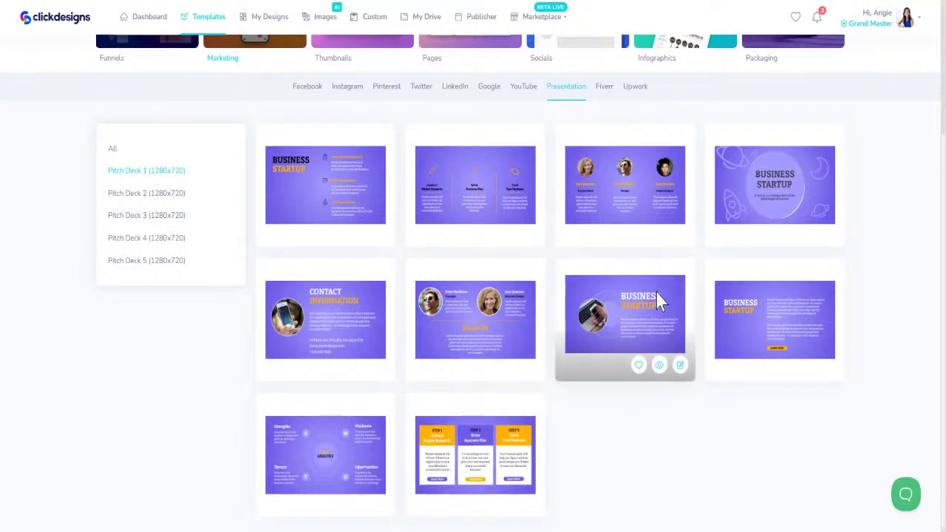
pyautogui.moveTo(798, 191)
pyautogui.click(809, 230)
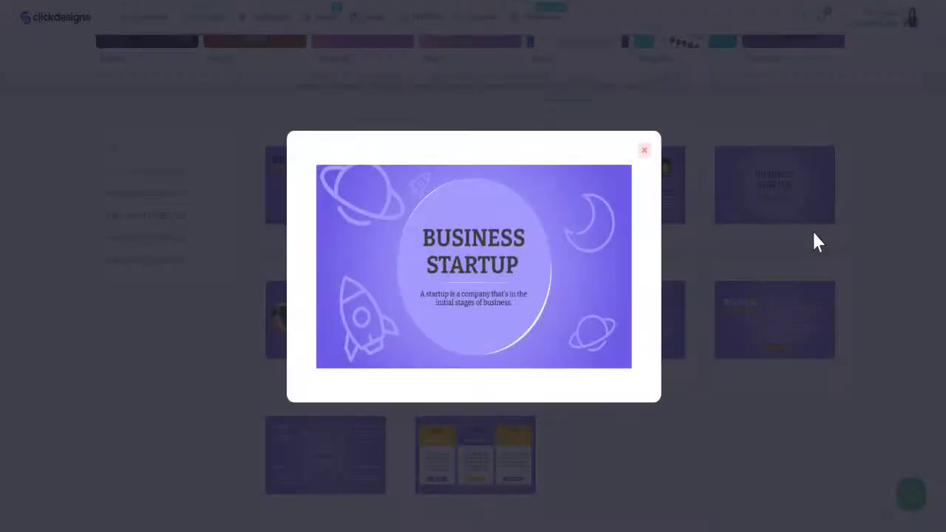
pyautogui.click(644, 152)
# Filter to Pitch Deck 2 and preview the Contact Our Team template
pyautogui.click(157, 198)
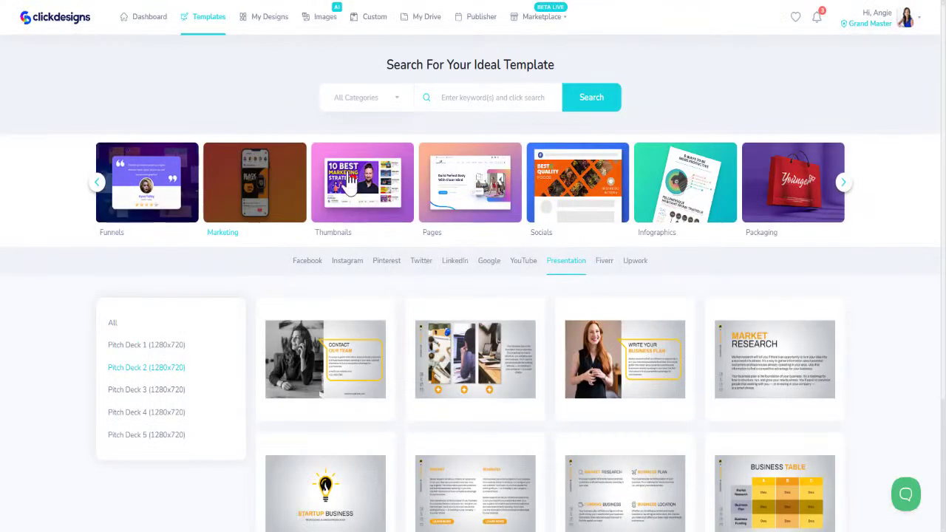
pyautogui.scroll(-1, 662, 364)
pyautogui.scroll(-1, 663, 364)
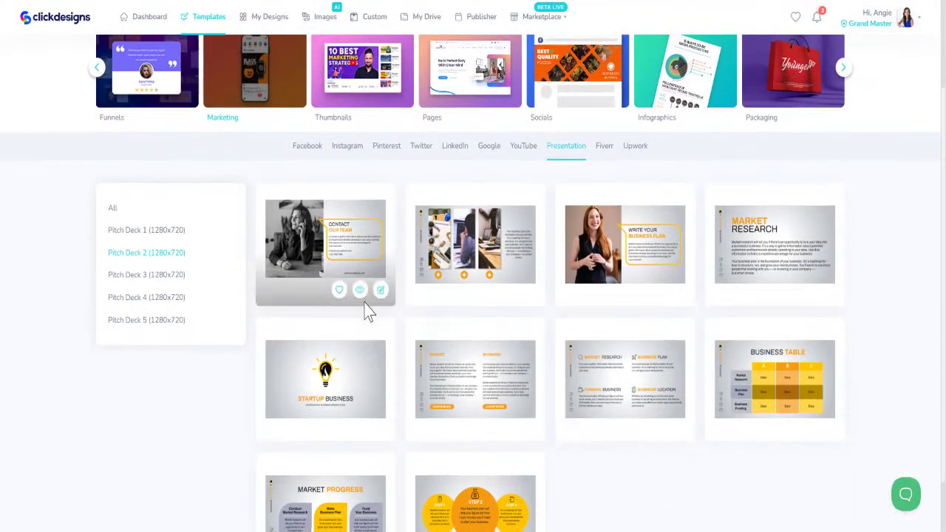
pyautogui.scroll(-1, 369, 313)
pyautogui.click(360, 231)
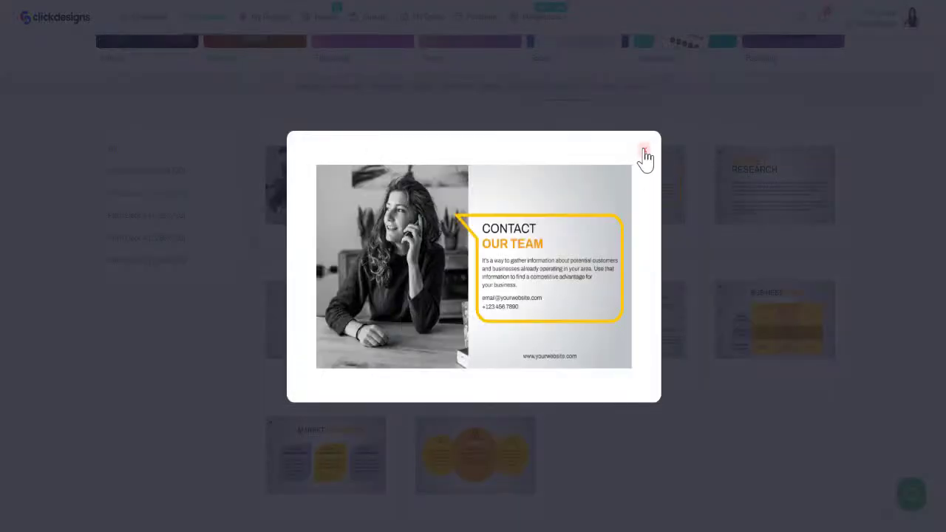
pyautogui.click(644, 154)
# Look through Pitch Decks 3 and 4, ending on the Pitch Deck 5 startup slides
pyautogui.click(155, 216)
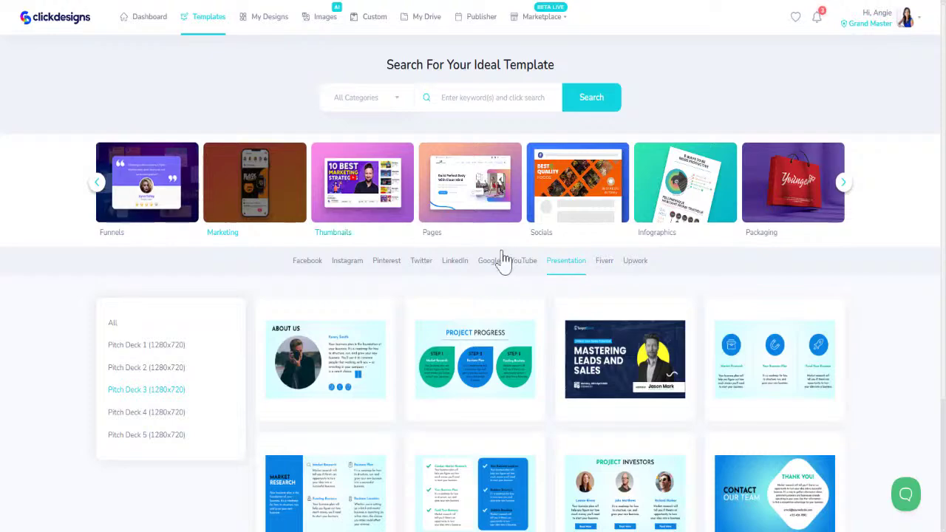
pyautogui.scroll(-3, 502, 258)
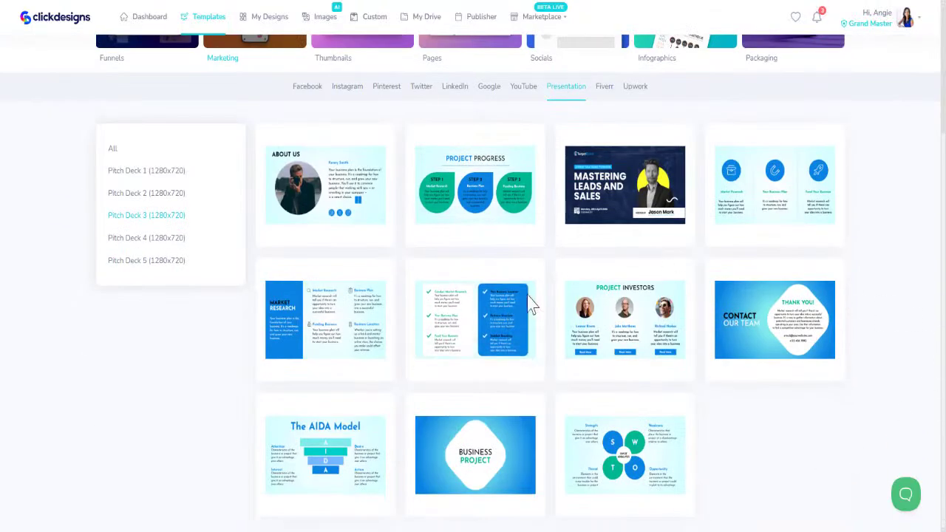
pyautogui.click(150, 242)
pyautogui.scroll(-3, 436, 366)
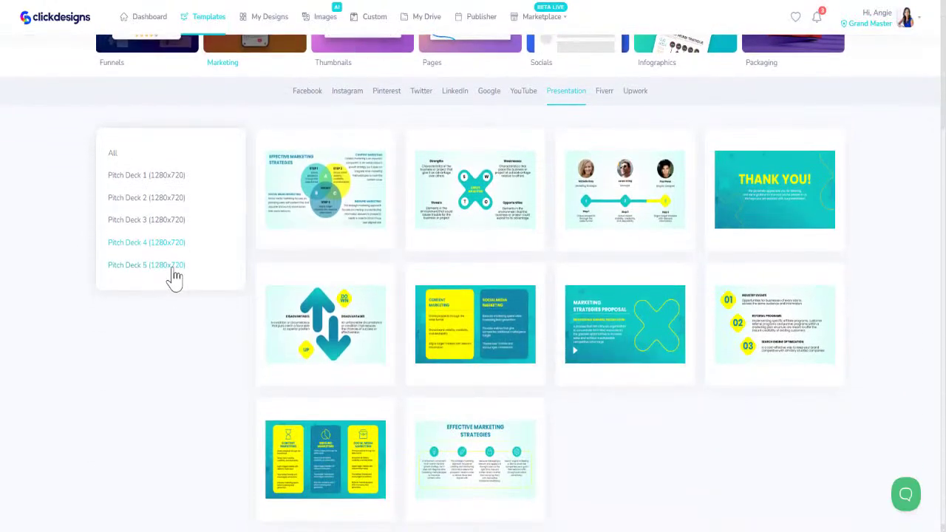
pyautogui.click(175, 267)
pyautogui.scroll(-3, 399, 266)
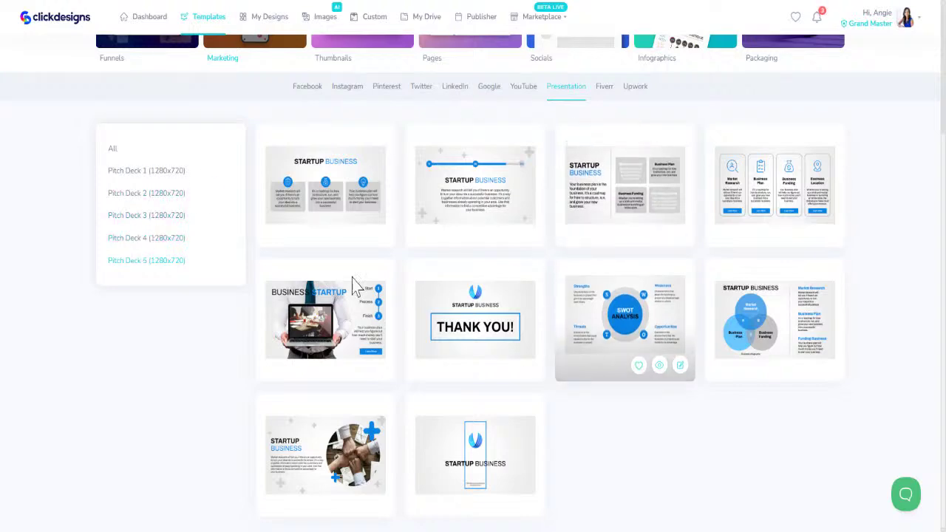
# Return to Pitch Deck 3 and favourite the first template, the checklist and the SWOT templates
pyautogui.click(143, 225)
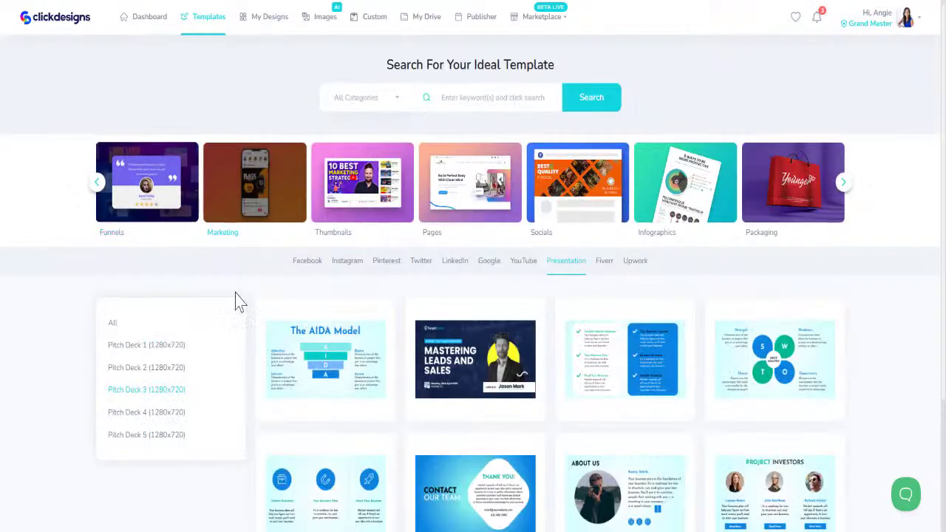
pyautogui.scroll(-1, 221, 385)
pyautogui.scroll(-2, 222, 390)
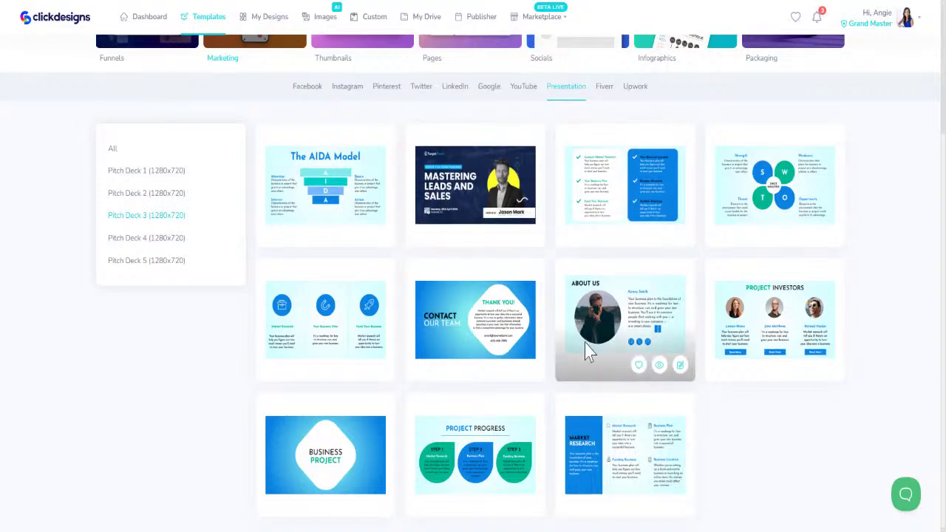
pyautogui.click(491, 233)
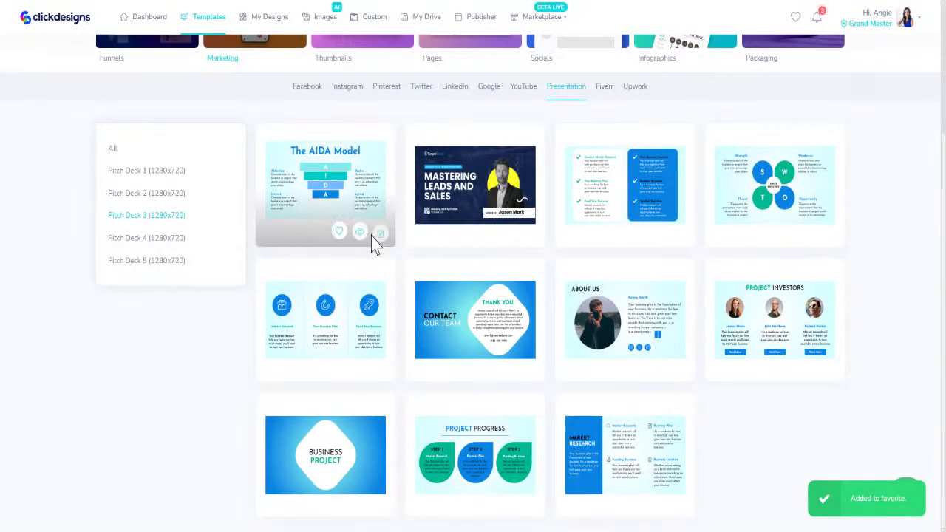
pyautogui.click(635, 231)
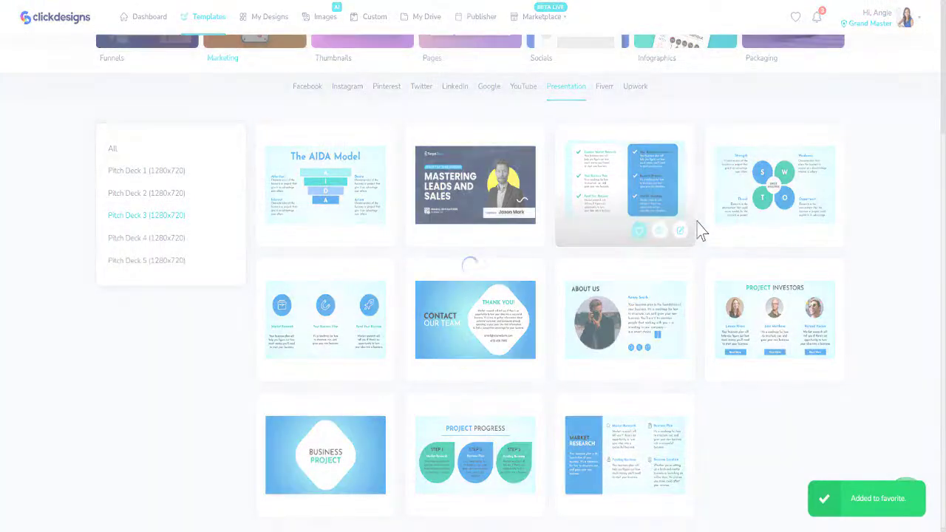
pyautogui.click(789, 232)
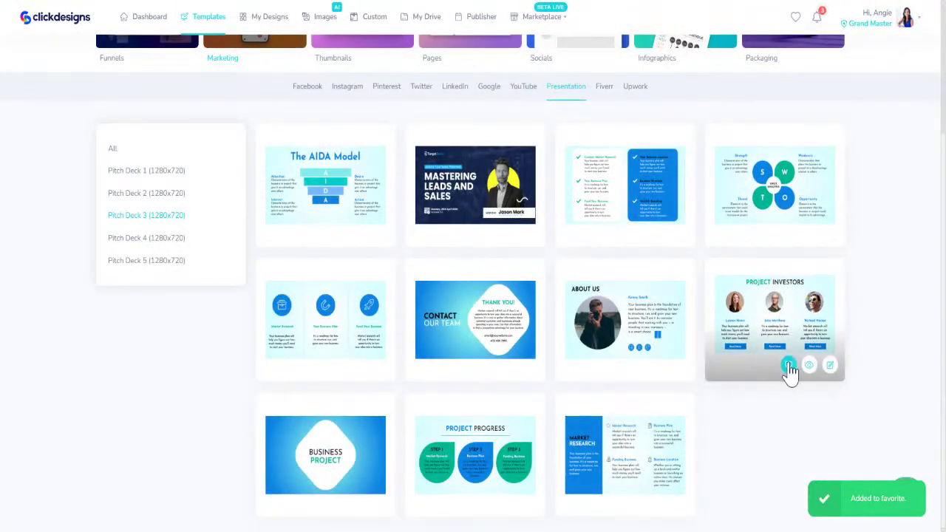
# Favourite Contact Our Team, Business Project and Project Progress, then edit Mastering Leads and Sales
pyautogui.click(639, 365)
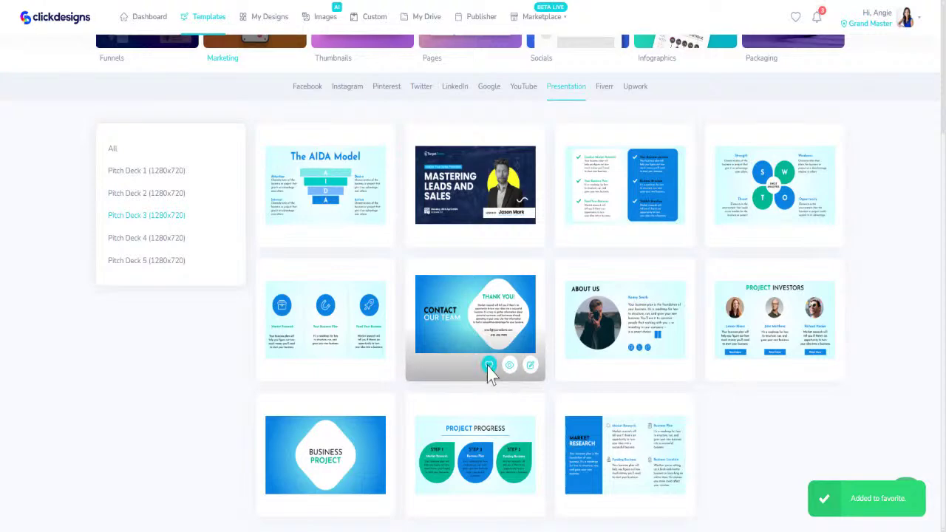
pyautogui.click(337, 365)
pyautogui.click(339, 503)
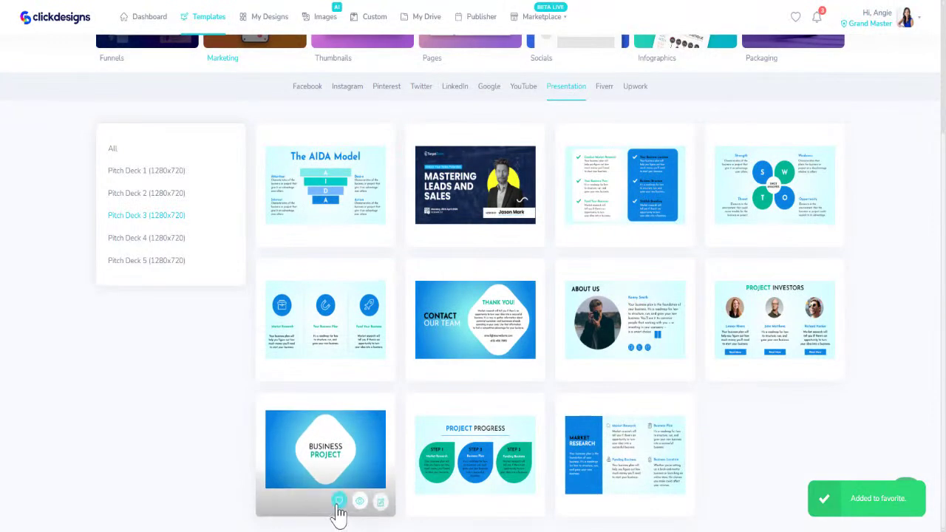
pyautogui.click(492, 501)
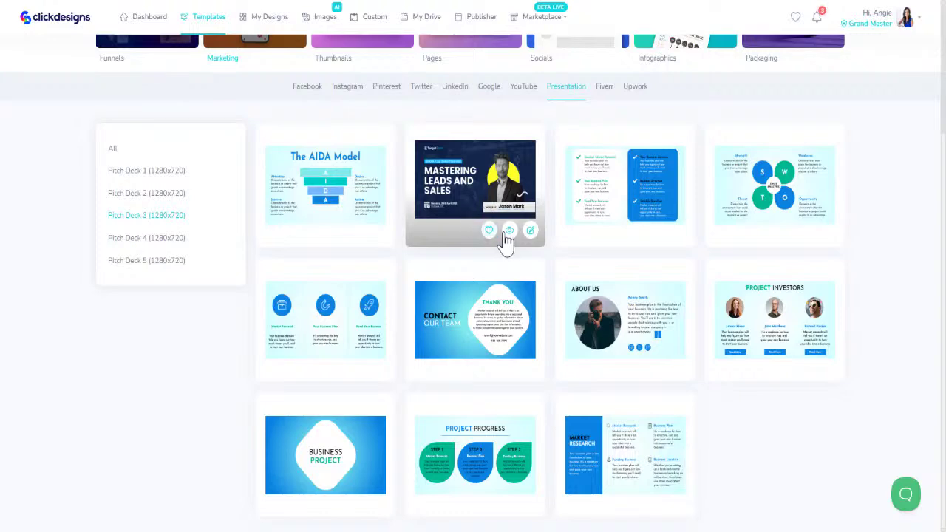
pyautogui.click(530, 234)
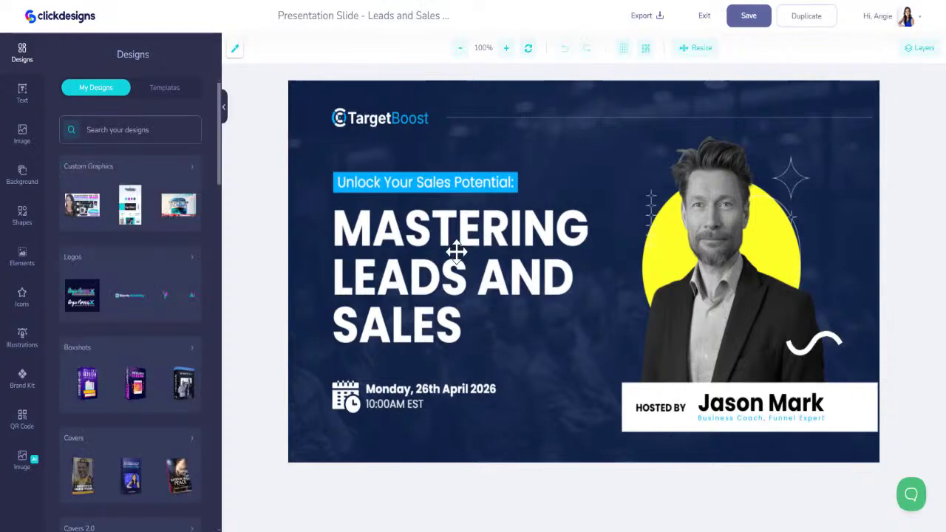
# Replace the man's photo with the uploaded woman's photo, moved right and layered behind the text
pyautogui.click(723, 260)
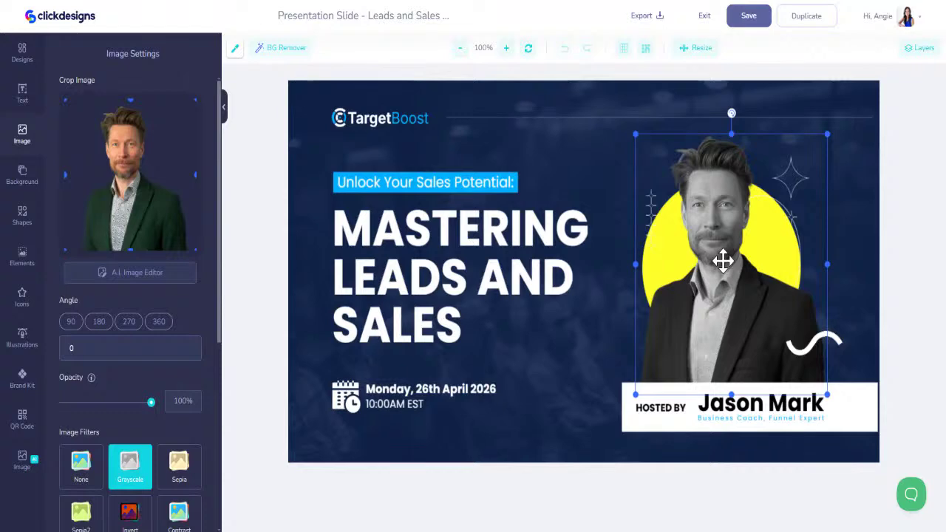
pyautogui.press('Delete')
pyautogui.click(22, 139)
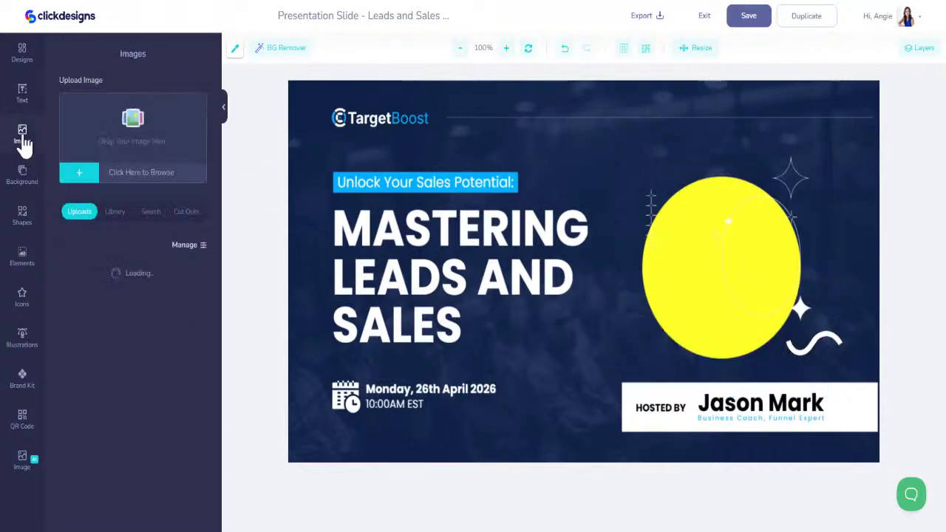
pyautogui.click(82, 314)
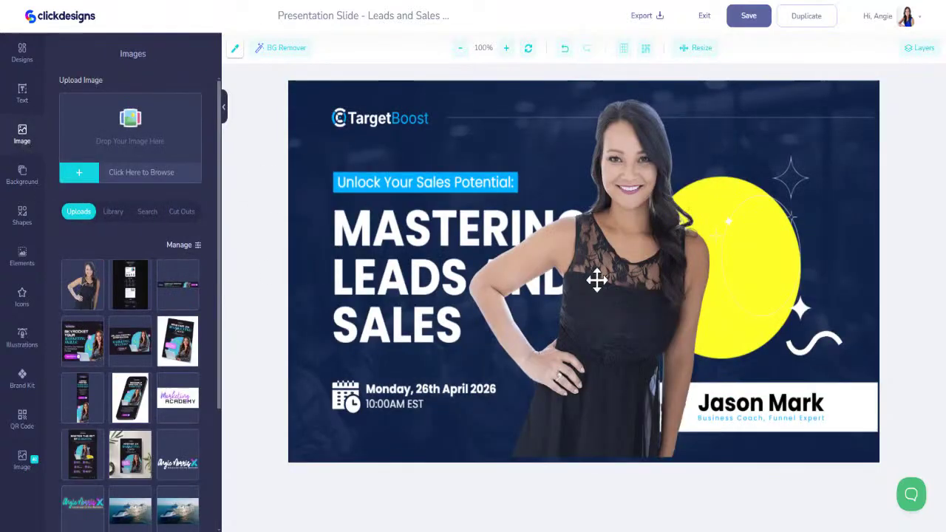
pyautogui.moveTo(636, 277); pyautogui.dragTo(728, 274)
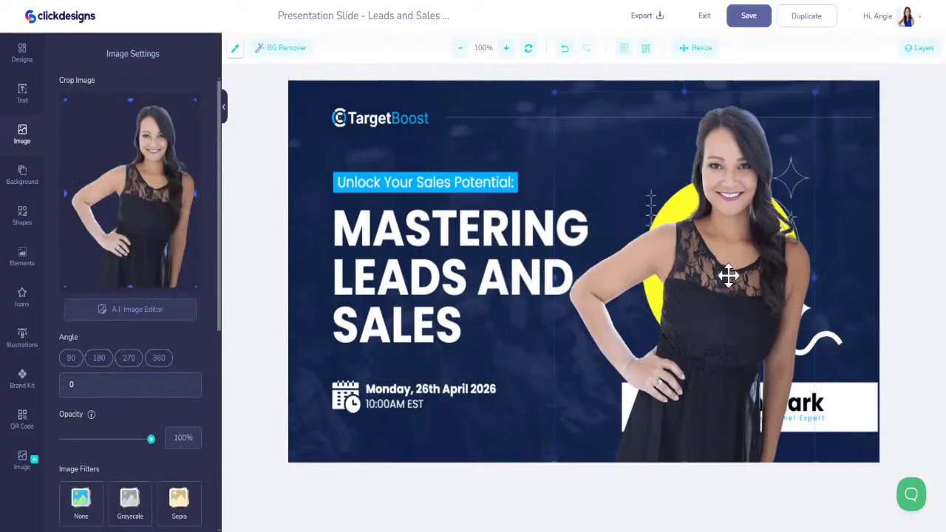
pyautogui.click(908, 52)
pyautogui.moveTo(827, 103); pyautogui.dragTo(833, 399)
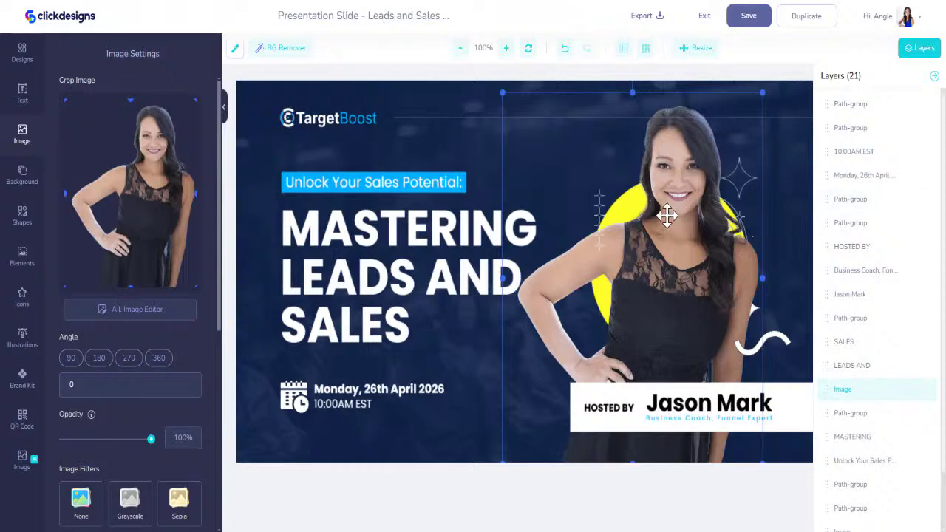
# Recolour the yellow circle behind the photo with the Brand Kit cyan swatch
pyautogui.moveTo(667, 212); pyautogui.dragTo(587, 202)
pyautogui.click(716, 236)
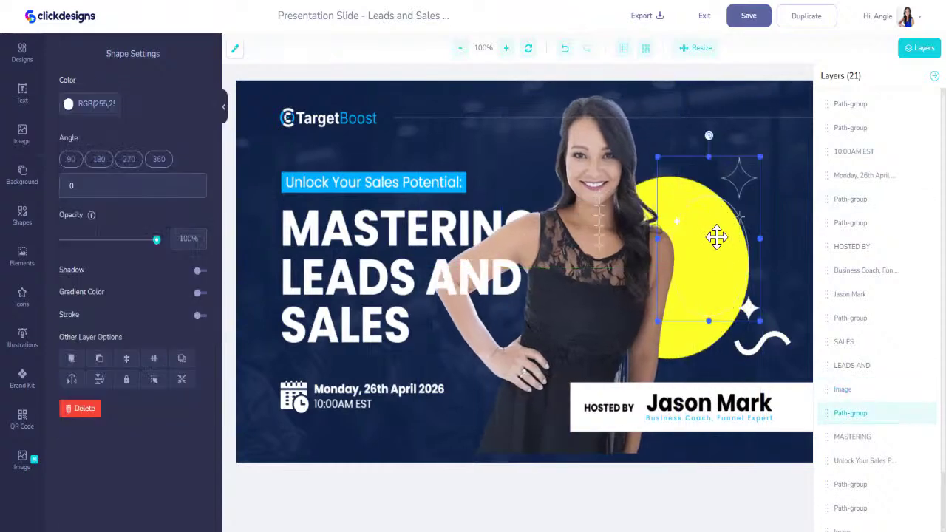
pyautogui.click(708, 332)
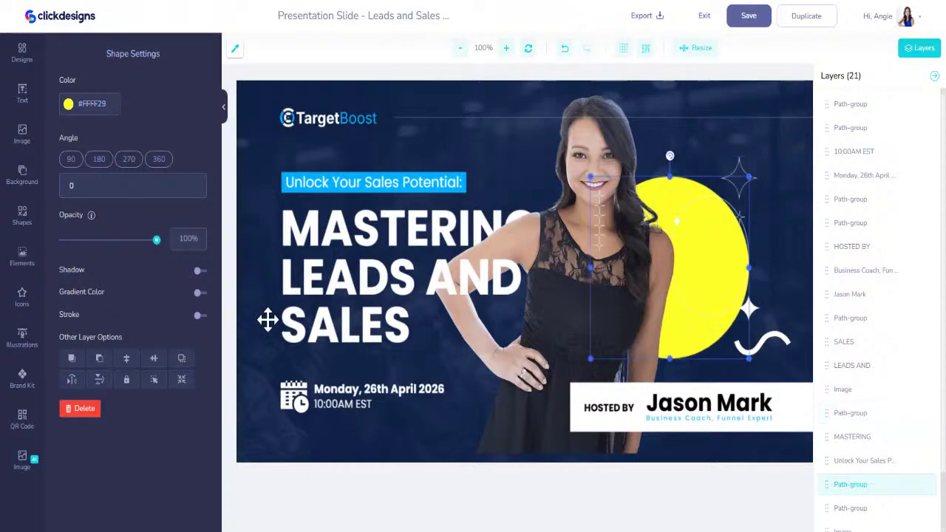
pyautogui.click(25, 380)
pyautogui.click(132, 89)
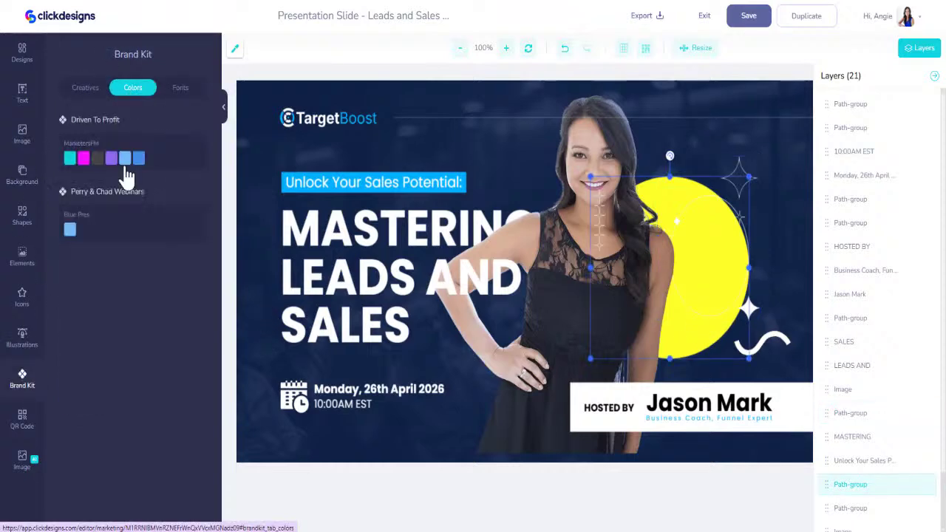
pyautogui.click(70, 157)
pyautogui.moveTo(539, 245); pyautogui.dragTo(655, 257)
pyautogui.click(776, 339)
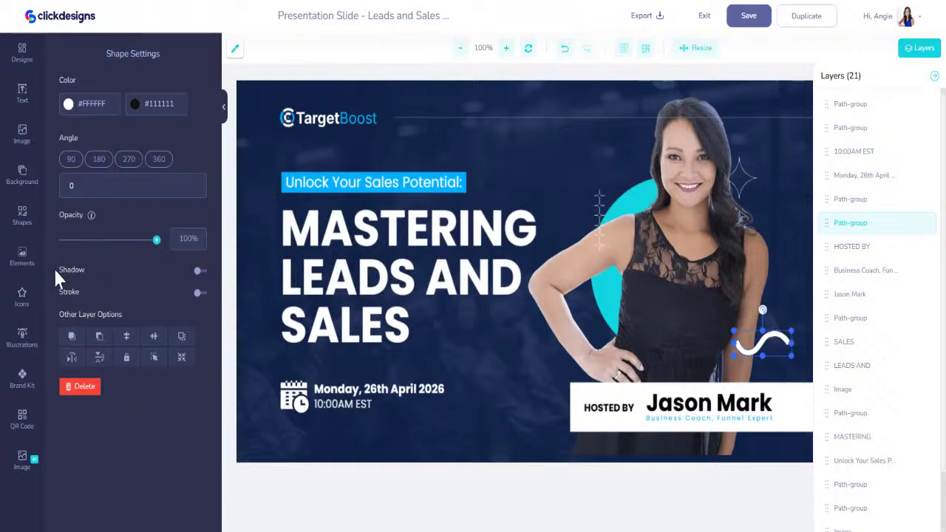
pyautogui.click(22, 380)
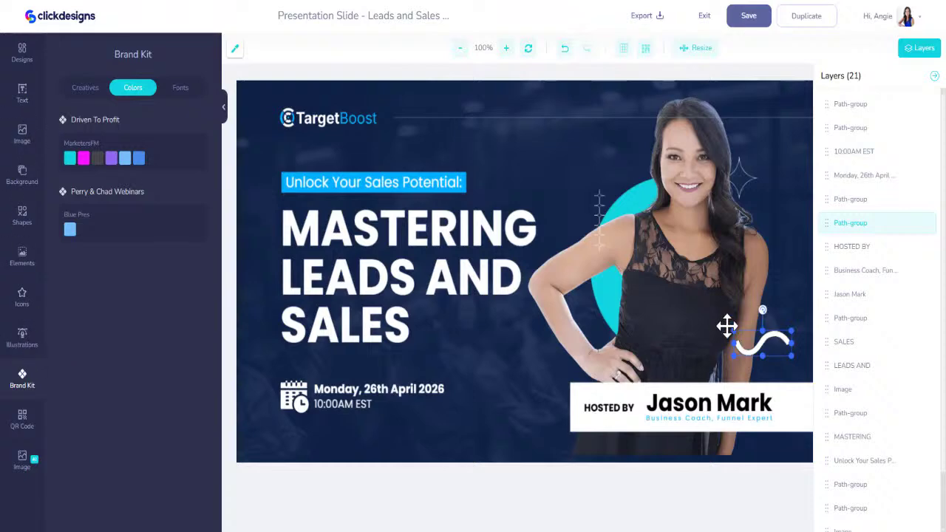
# Set both colour values of the white swoosh to magenta #F70FFF
pyautogui.click(726, 325)
pyautogui.click(751, 340)
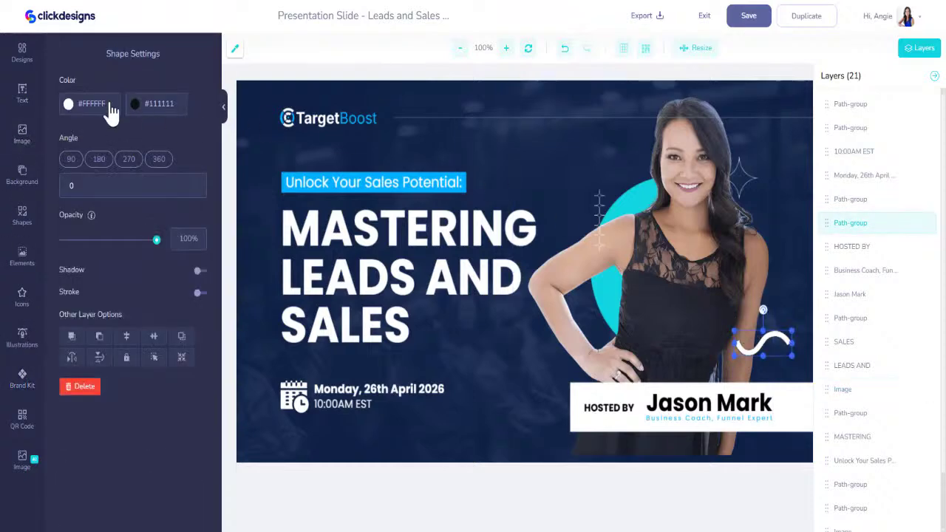
pyautogui.moveTo(109, 113); pyautogui.dragTo(87, 110)
pyautogui.write('#1')
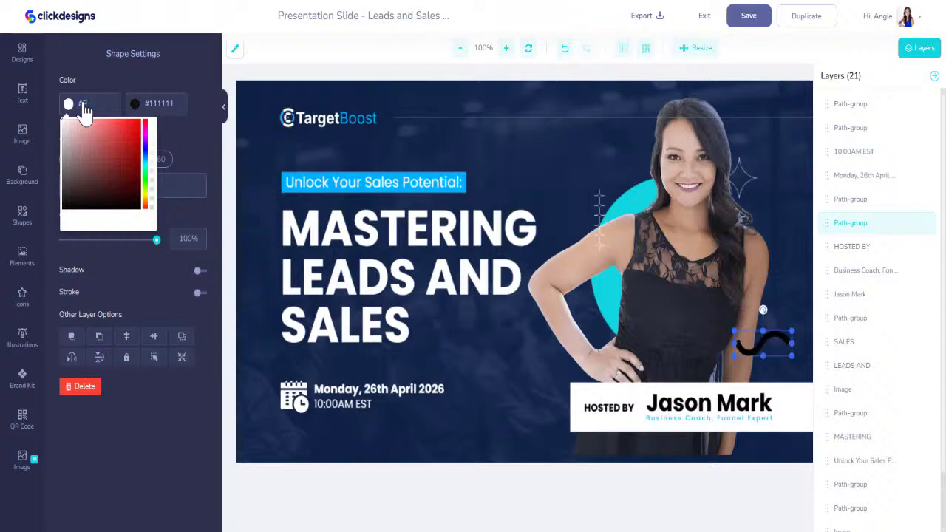
pyautogui.write('70fff')
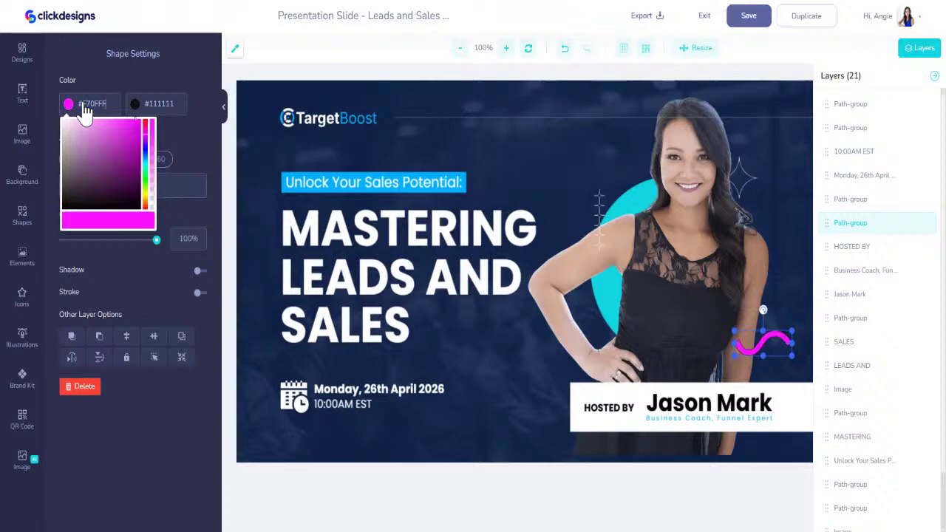
pyautogui.press('Return')
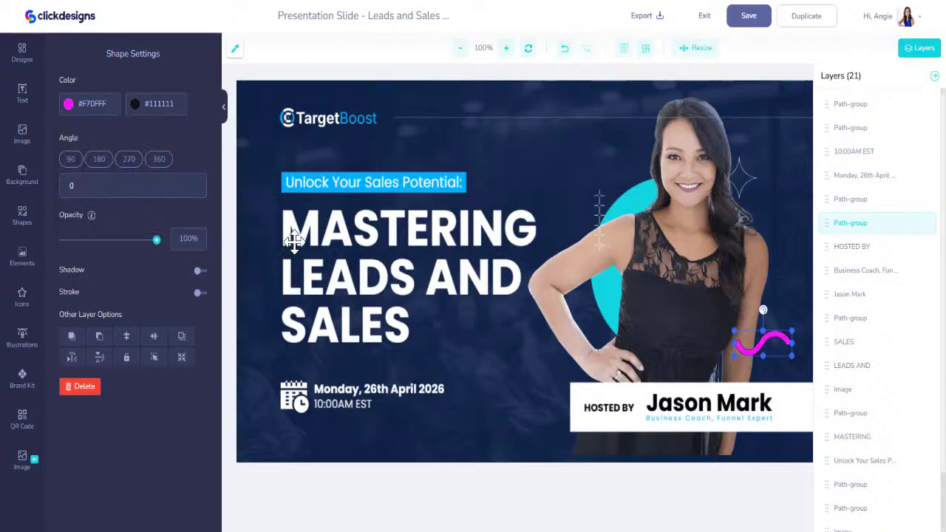
pyautogui.click(144, 106)
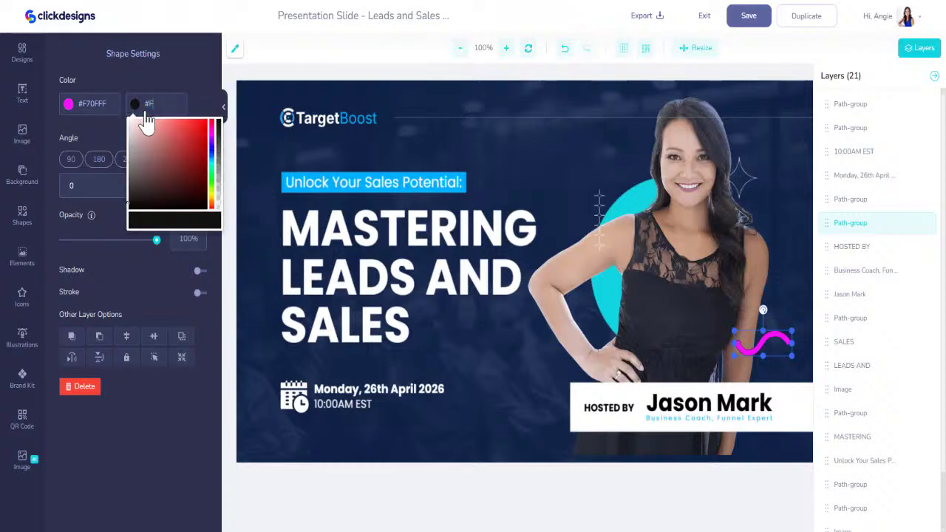
pyautogui.write('#F70FFF')
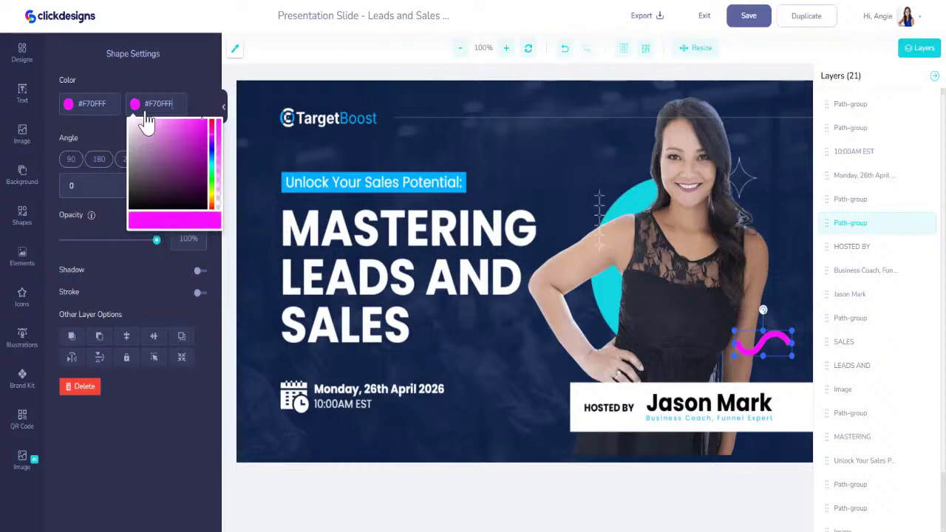
# Recolour the dashed accent and sparkles with Brand Kit magenta and purple, nudging the photo right
pyautogui.click(598, 211)
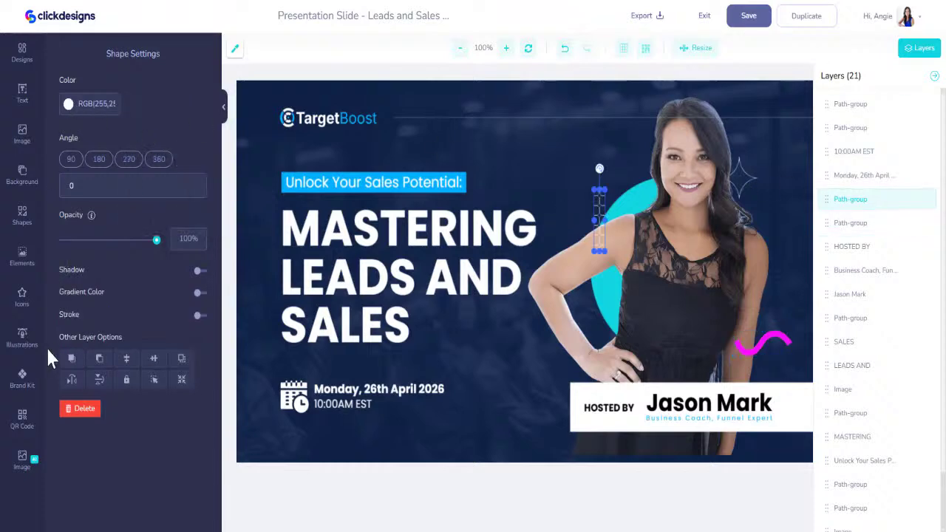
pyautogui.click(27, 381)
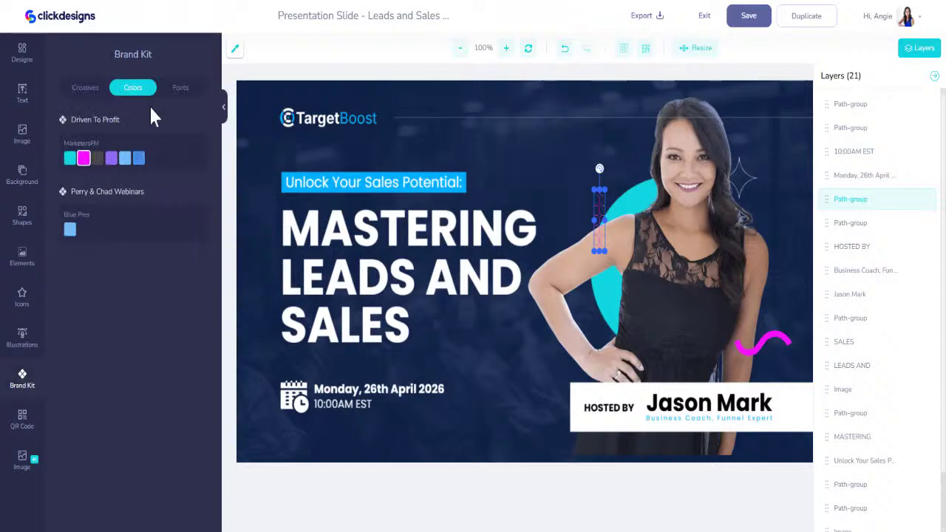
pyautogui.click(685, 178)
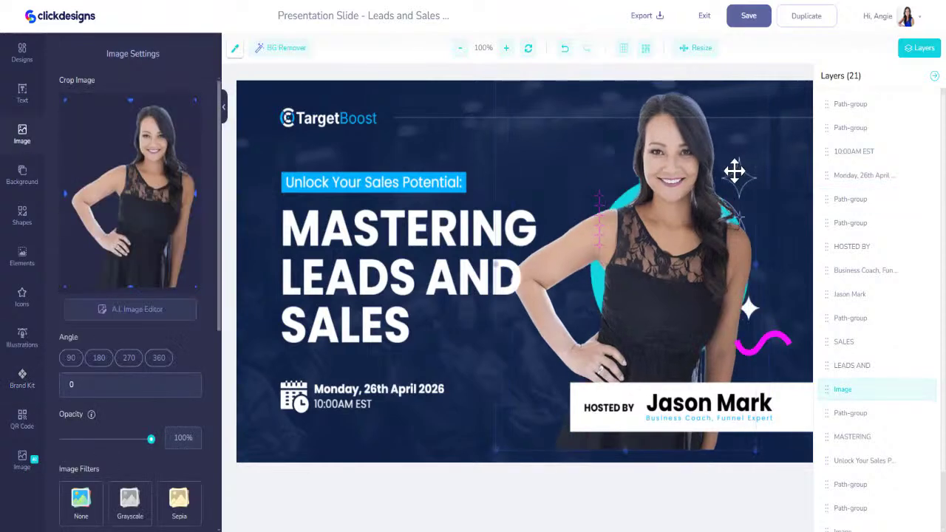
pyautogui.click(752, 178)
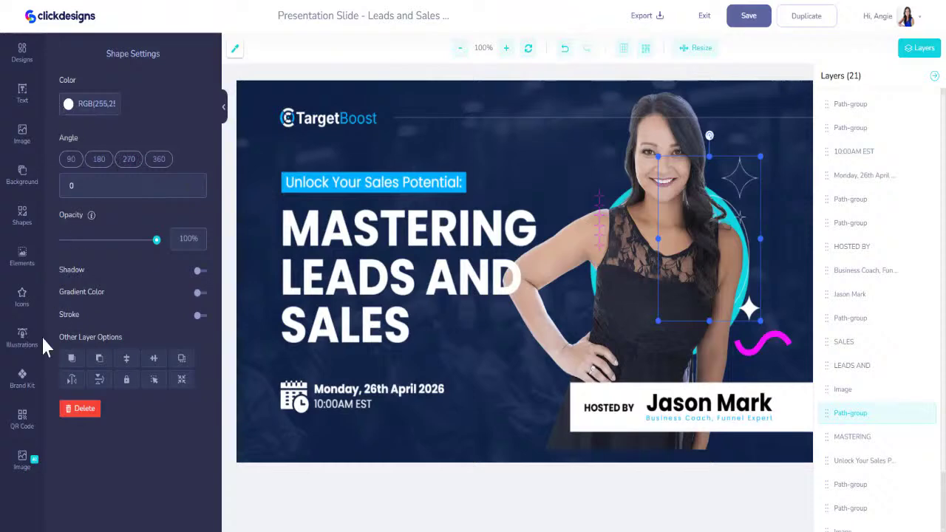
pyautogui.click(23, 378)
pyautogui.click(84, 158)
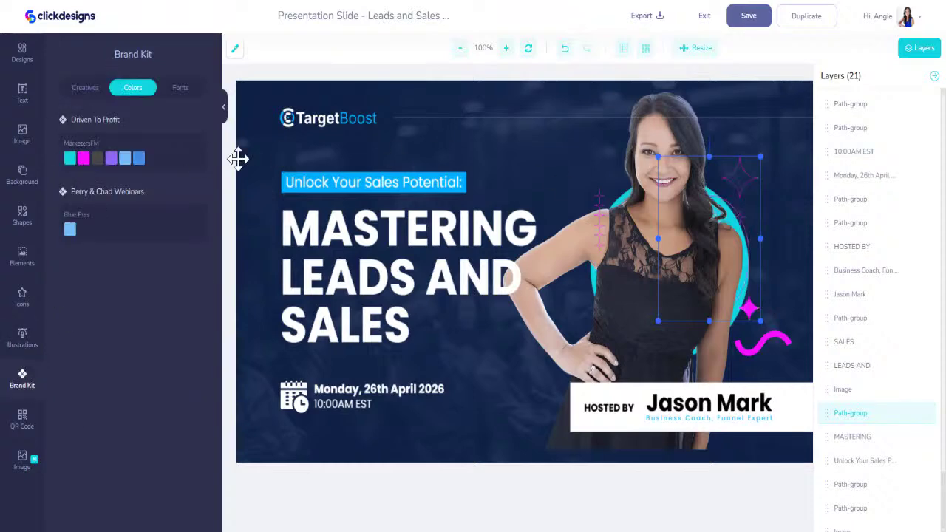
pyautogui.click(111, 158)
pyautogui.moveTo(661, 148)
pyautogui.mouseDown()
pyautogui.moveTo(675, 140)
pyautogui.moveTo(657, 131)
pyautogui.moveTo(670, 152)
pyautogui.mouseUp()
# Replace the host's name text with the new host's name
pyautogui.click(710, 399)
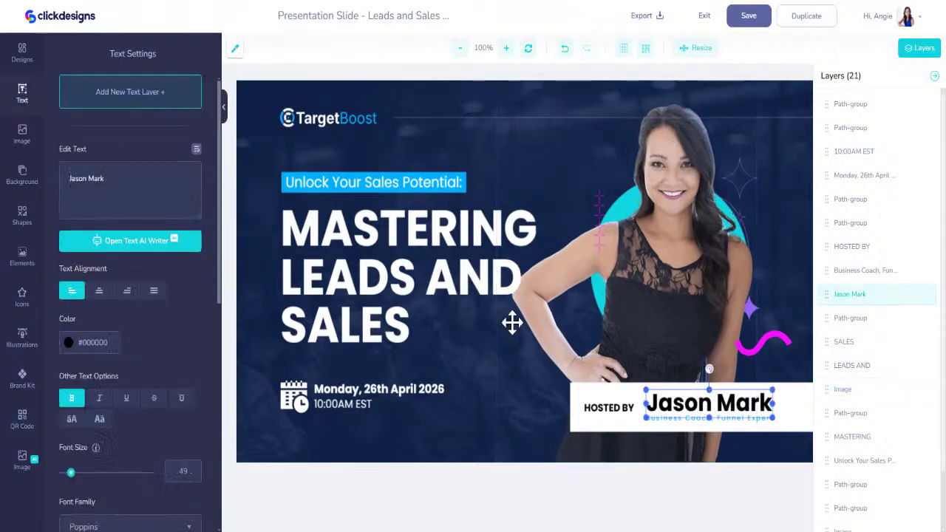
pyautogui.tripleClick(135, 168)
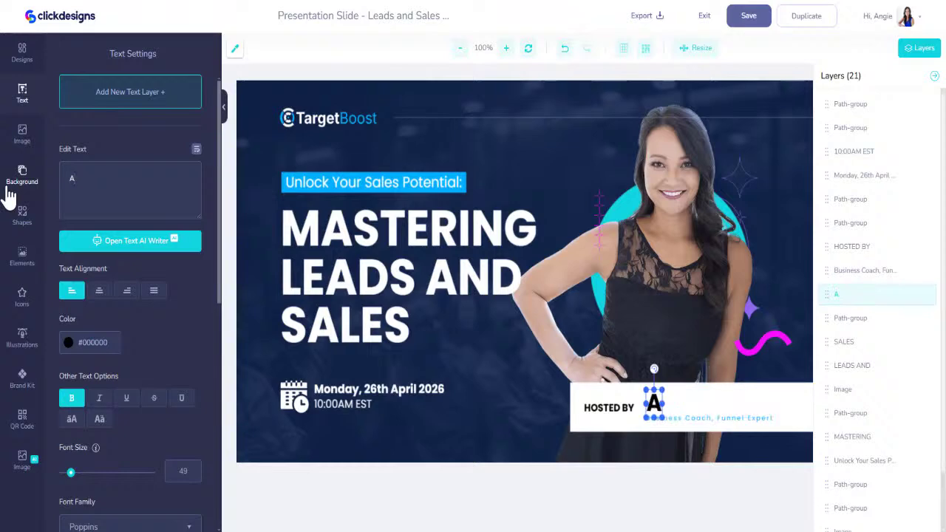
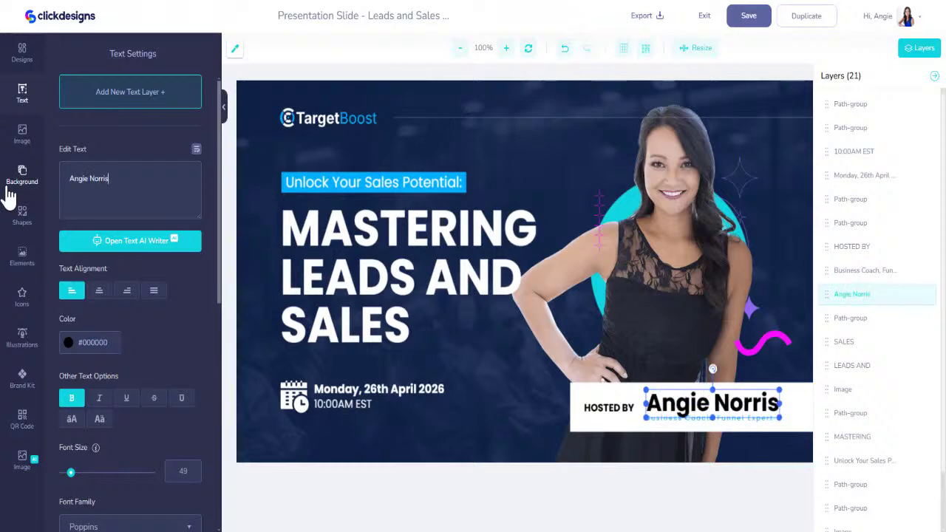
# Change the subtitle to 'Certified AI Consultant' at size 18, aligned under the name
pyautogui.click(702, 418)
pyautogui.moveTo(145, 181); pyautogui.dragTo(8, 181)
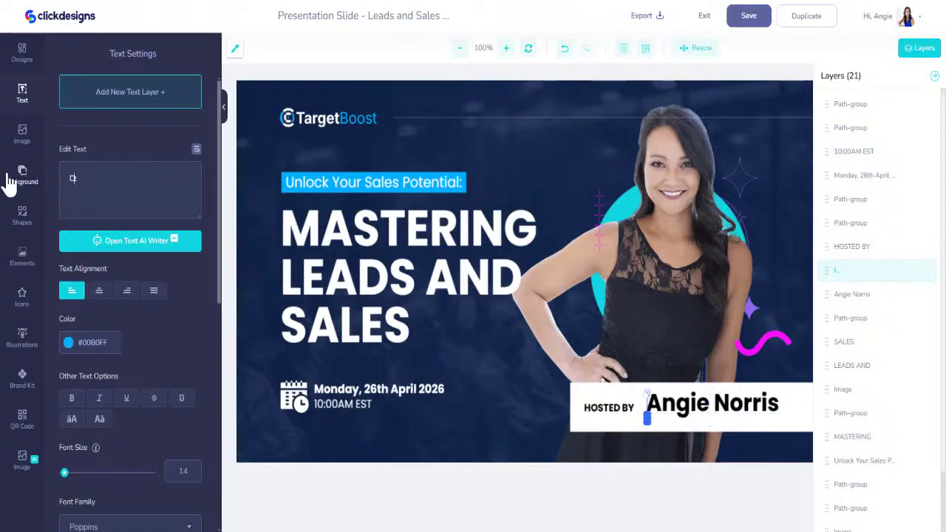
pyautogui.write('Certified AI Consult')
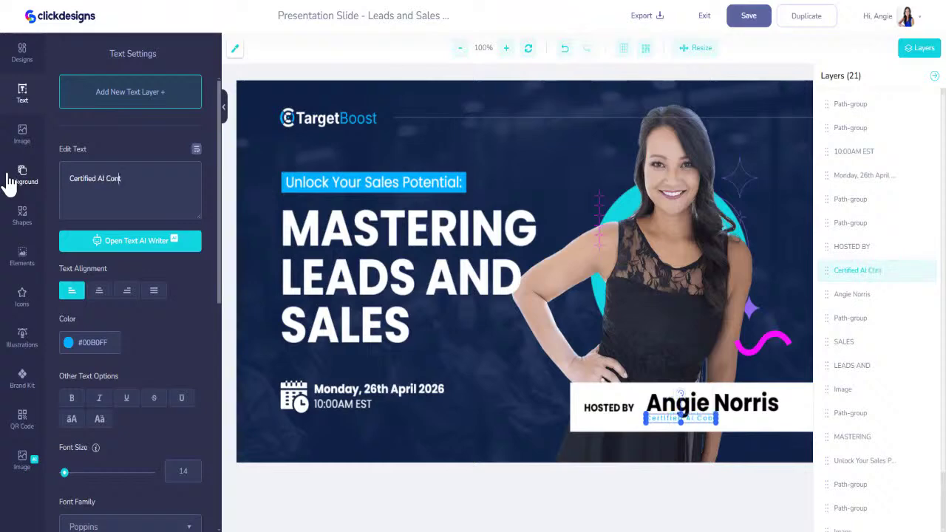
pyautogui.write('ant')
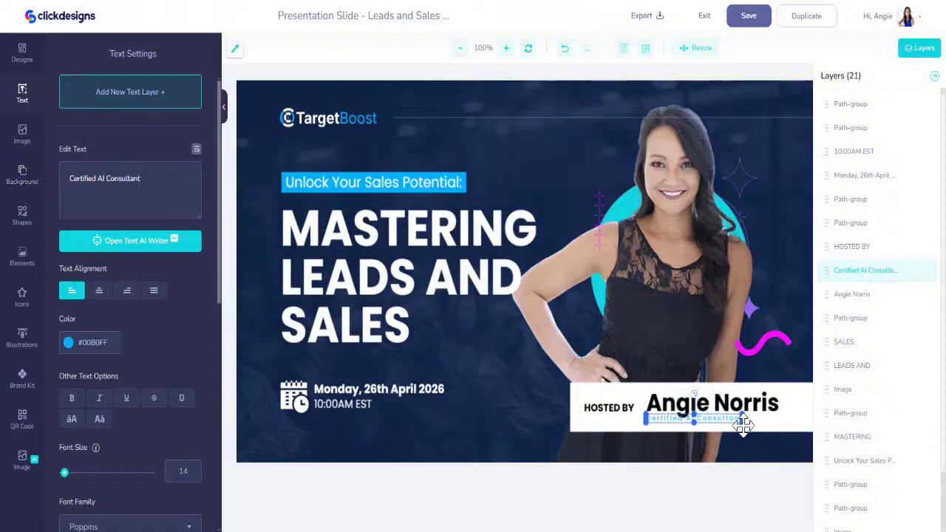
pyautogui.moveTo(728, 416); pyautogui.dragTo(781, 419)
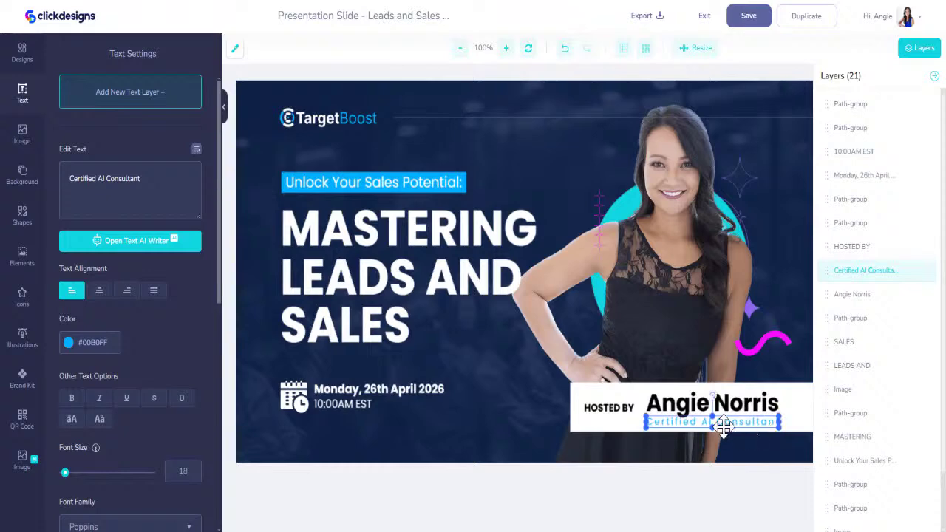
pyautogui.moveTo(728, 425); pyautogui.dragTo(728, 427)
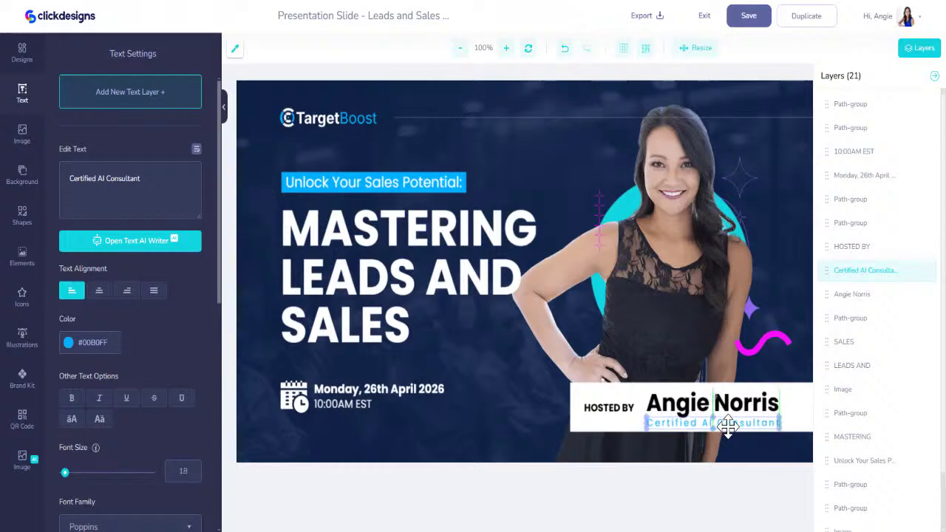
# Make the host's name brand cyan and the Certified AI Consultant line dark grey #464648
pyautogui.click(615, 407)
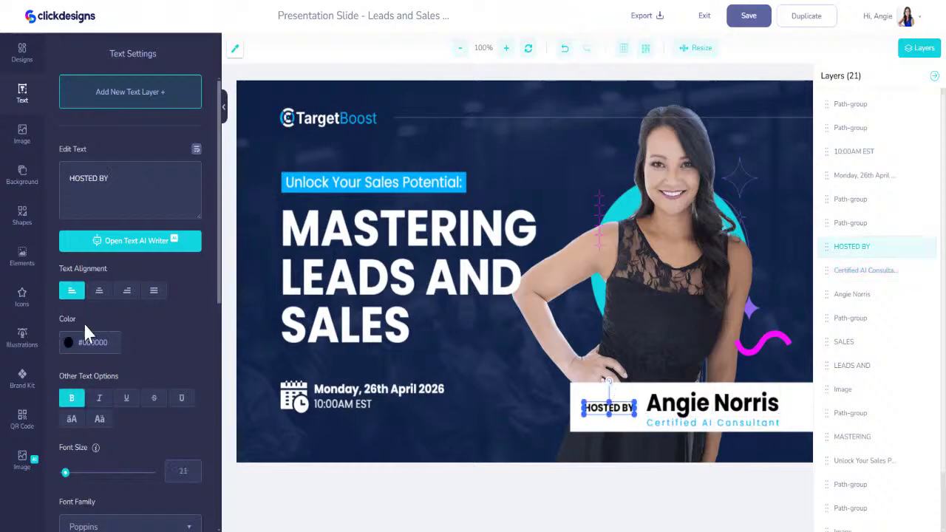
pyautogui.click(22, 378)
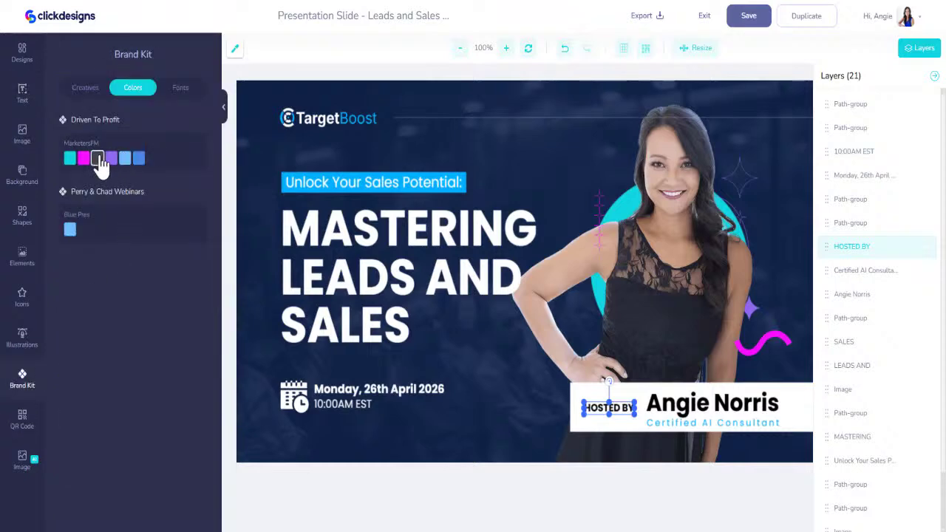
pyautogui.click(499, 366)
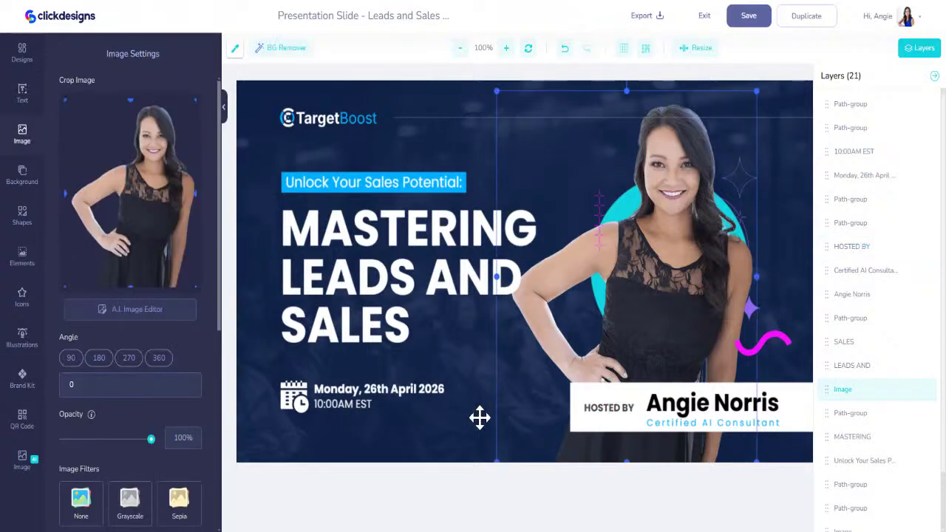
pyautogui.click(768, 402)
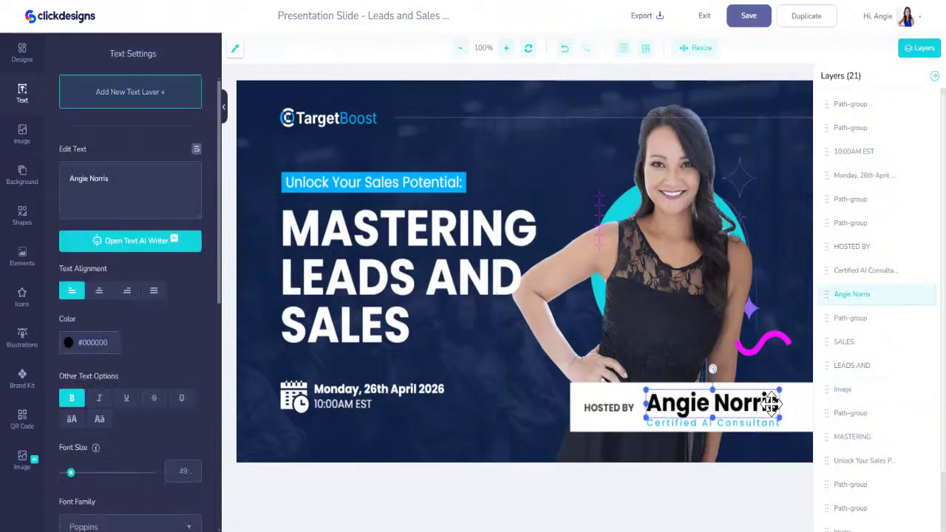
pyautogui.click(34, 385)
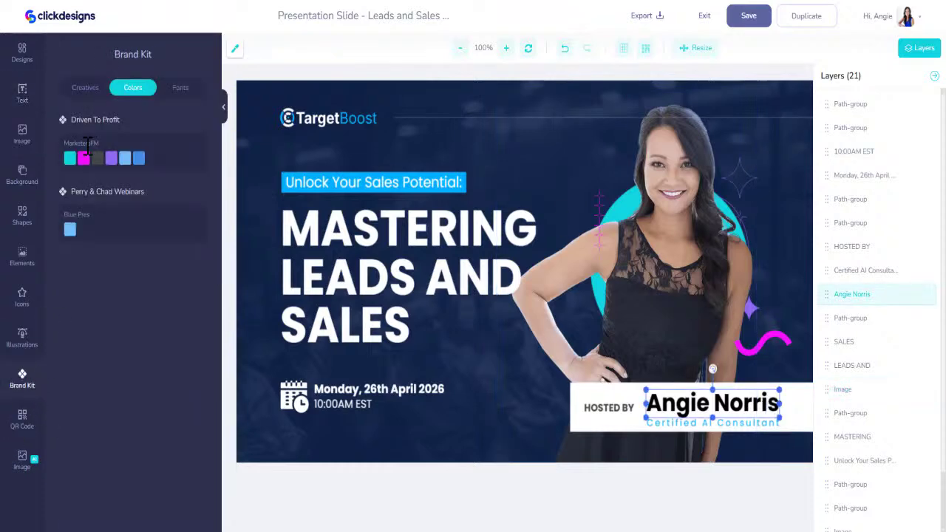
pyautogui.click(678, 423)
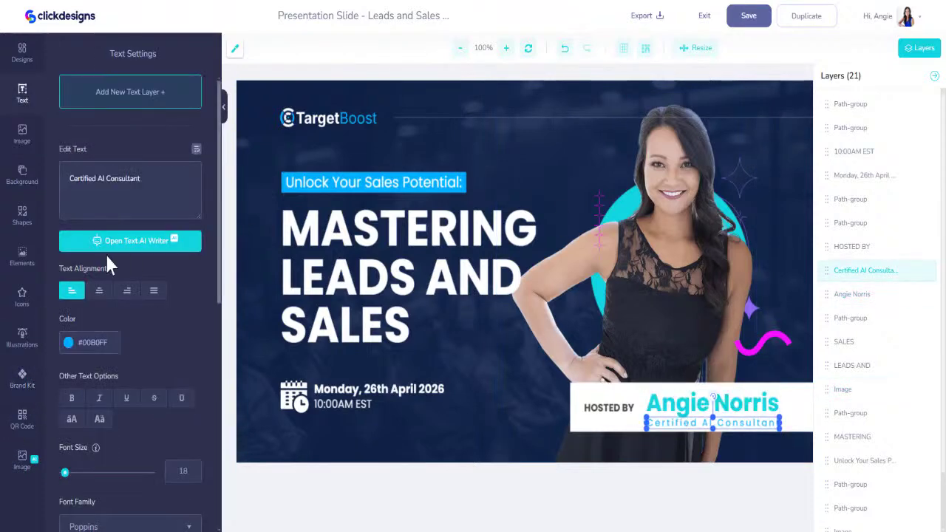
pyautogui.click(34, 386)
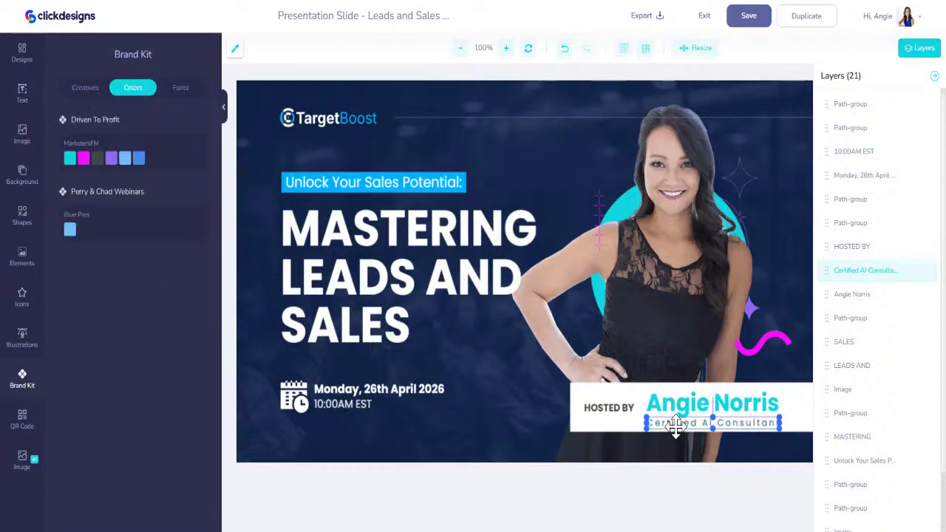
pyautogui.click(685, 399)
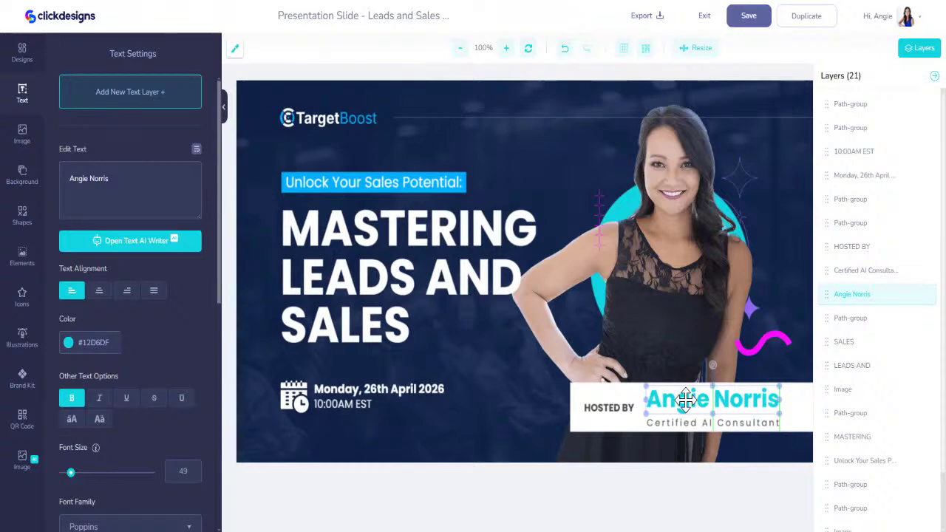
pyautogui.click(686, 422)
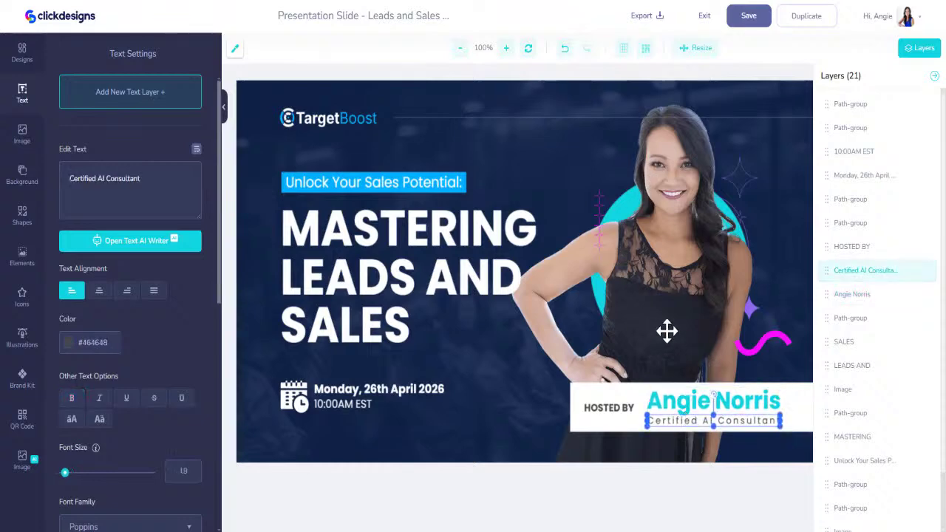
# Recolour the banner shape behind the Unlock text with the brand cyan
pyautogui.click(354, 175)
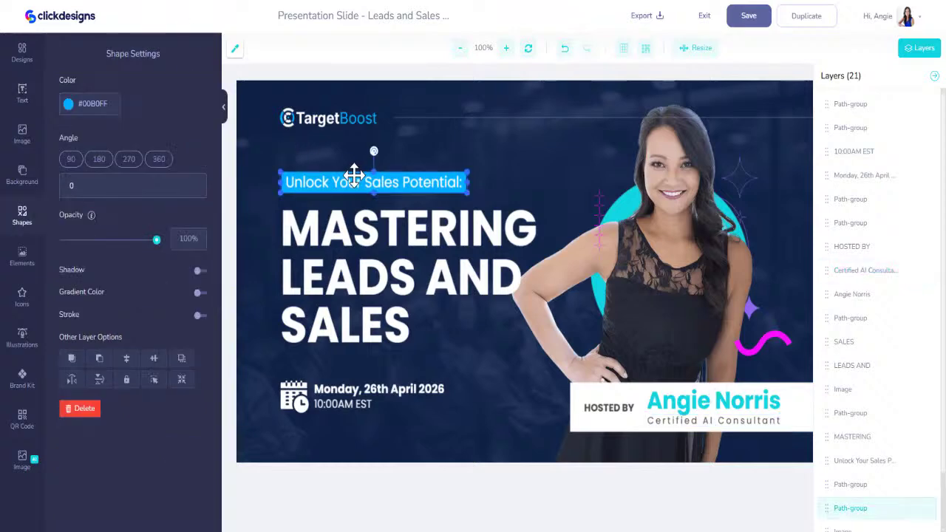
pyautogui.click(22, 379)
pyautogui.click(72, 161)
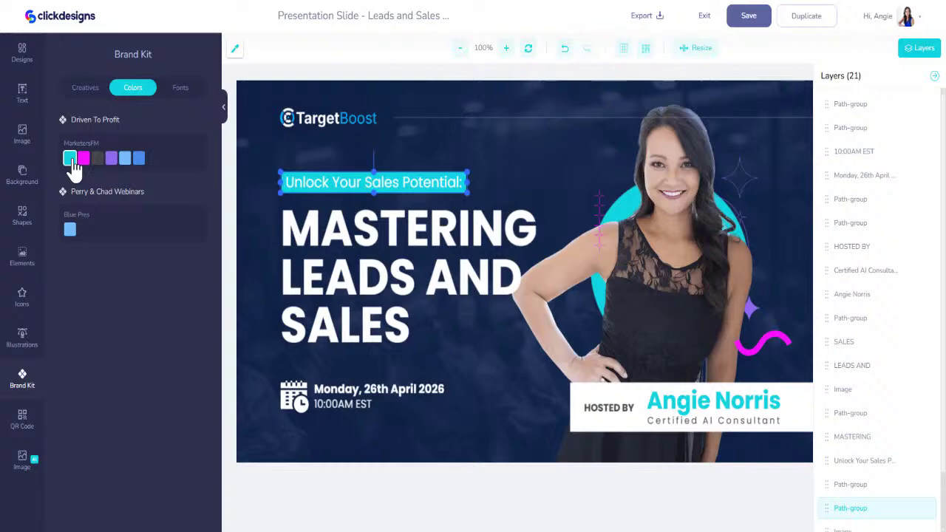
pyautogui.click(316, 115)
# Delete the TargetBoost logo and add the gradient W Brand Kit logo, shrunk into the top-left corner
pyautogui.press('Delete')
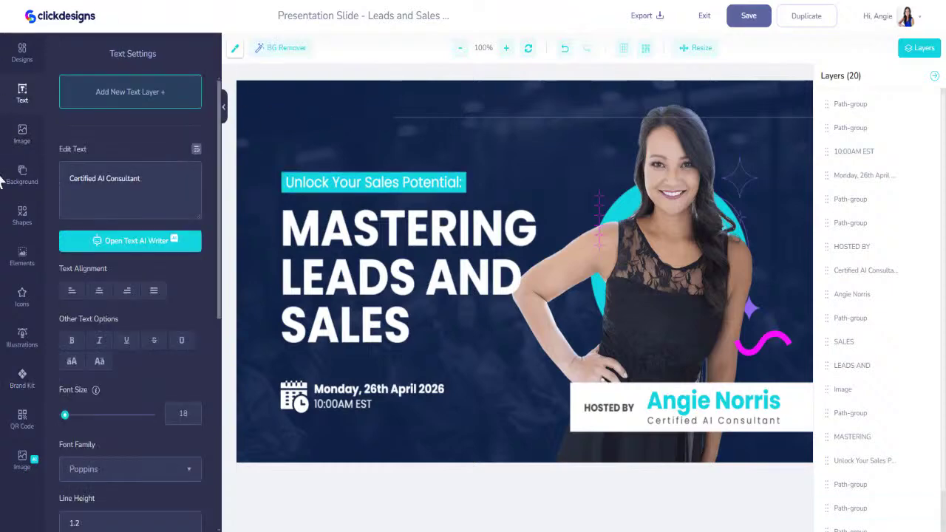
pyautogui.click(22, 378)
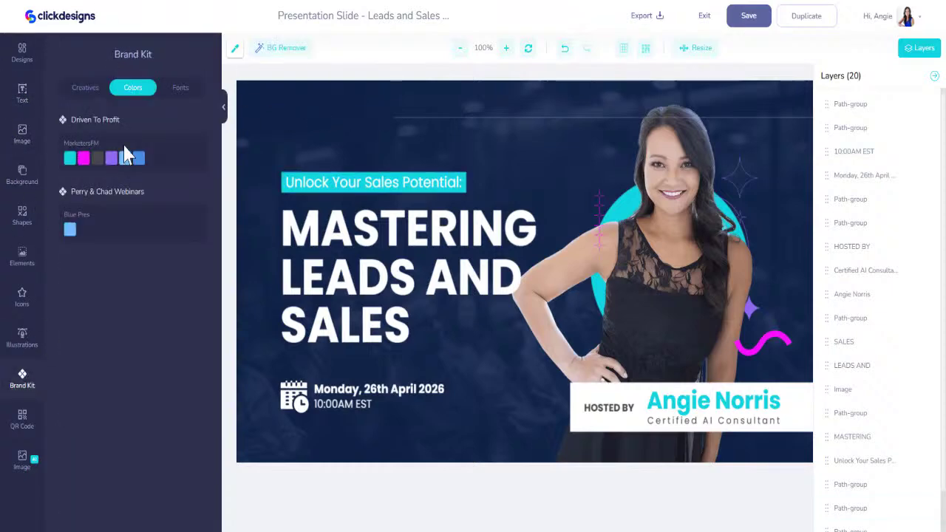
pyautogui.click(89, 91)
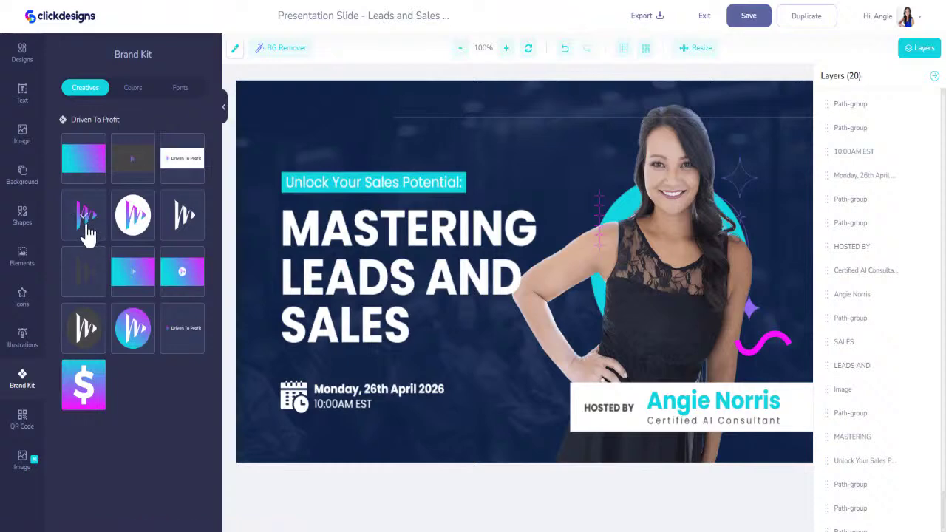
pyautogui.click(130, 331)
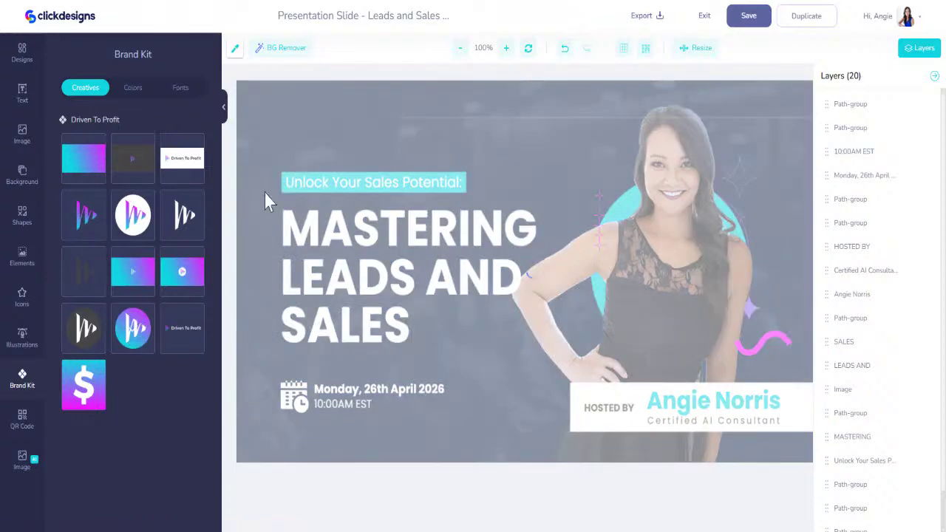
pyautogui.moveTo(372, 89); pyautogui.dragTo(293, 120)
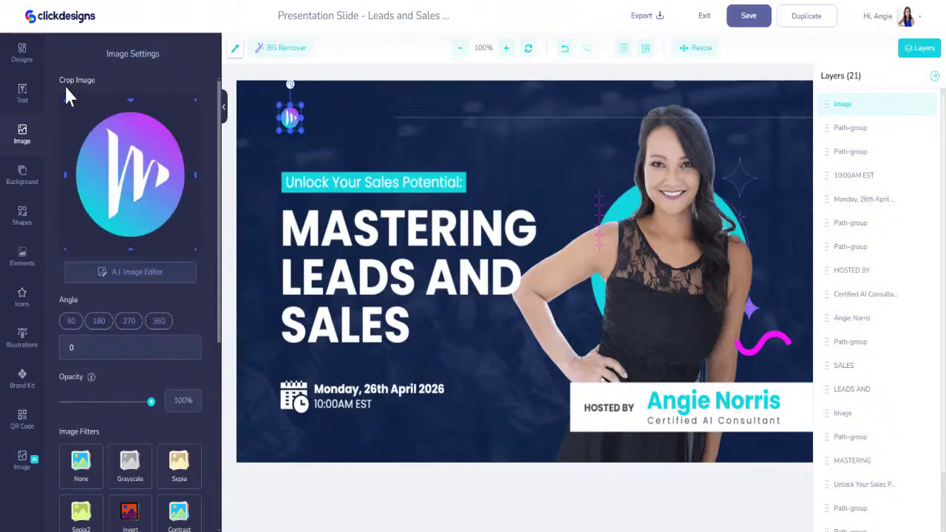
pyautogui.click(24, 93)
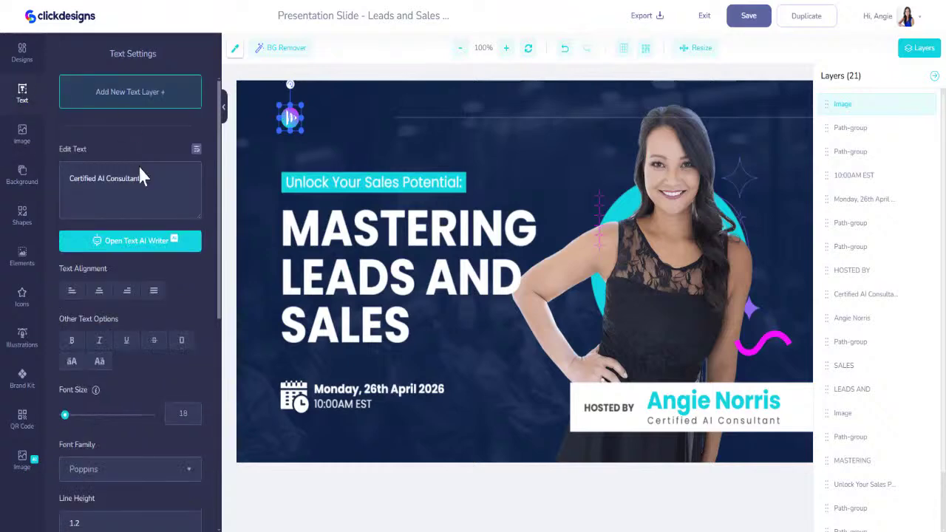
# Add a white #FFFFFF text layer with the host's name, placed at the top-left by the logo
pyautogui.click(140, 105)
pyautogui.hotkey('ctrl', 'a')
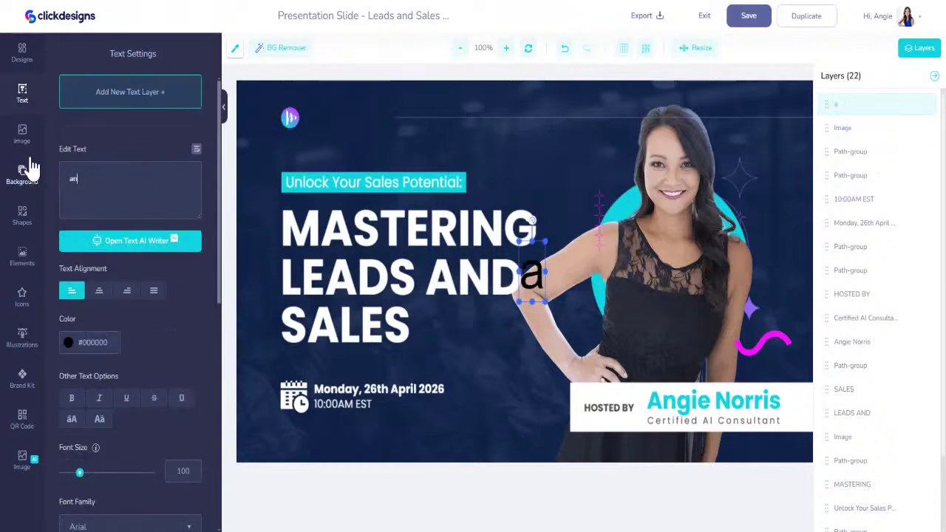
pyautogui.press('BackSpace')
pyautogui.press('BackSpace')
pyautogui.press('BackSpace')
pyautogui.press('BackSpace')
pyautogui.press('BackSpace')
pyautogui.press('BackSpace')
pyautogui.press('BackSpace')
pyautogui.press('BackSpace')
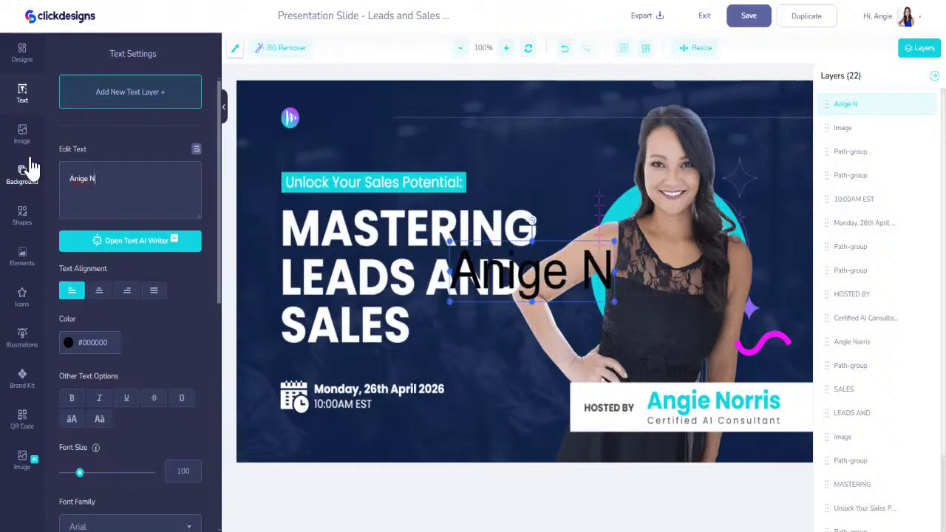
pyautogui.press('BackSpace')
pyautogui.press('BackSpace')
pyautogui.press('BackSpace')
pyautogui.press('BackSpace')
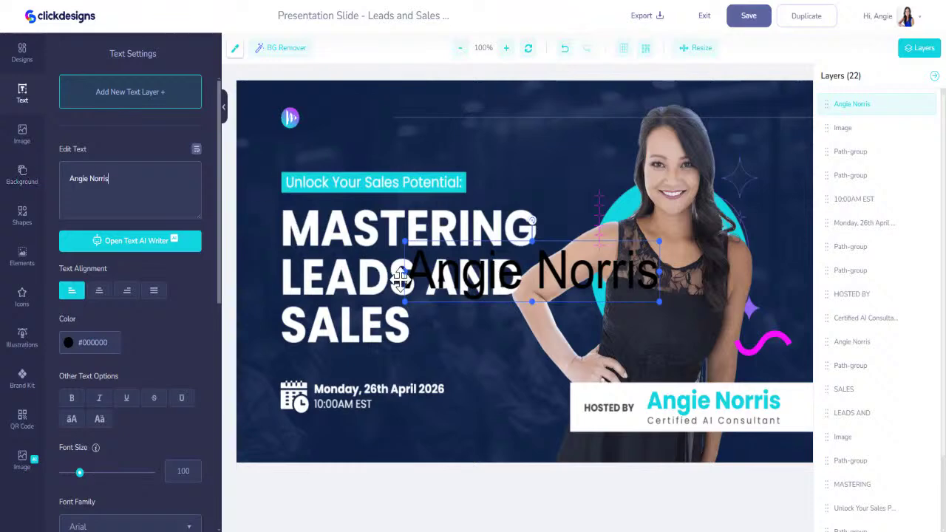
pyautogui.moveTo(435, 288); pyautogui.dragTo(325, 139)
pyautogui.click(67, 342)
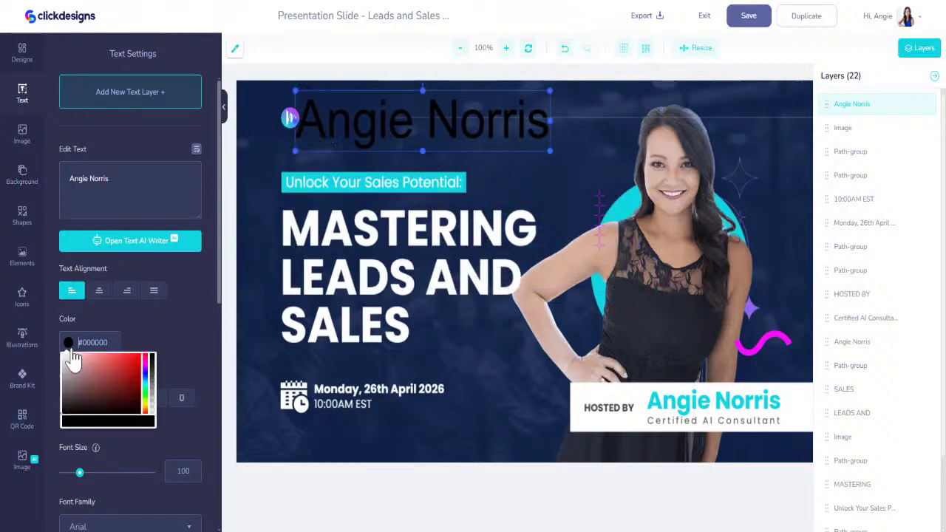
pyautogui.click(64, 359)
# Retype the host's name in capital letters and resize it to fit beside the logo
pyautogui.moveTo(549, 154); pyautogui.dragTo(359, 124)
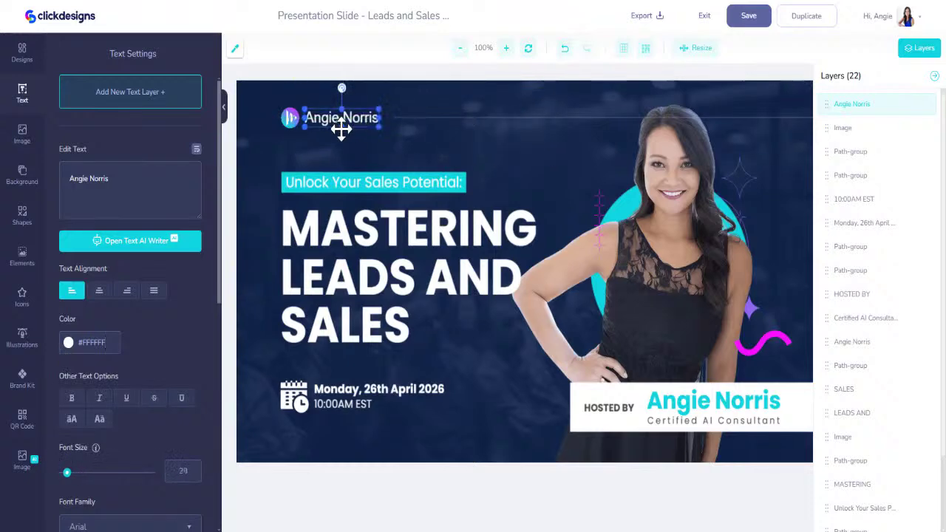
pyautogui.write('asdf')
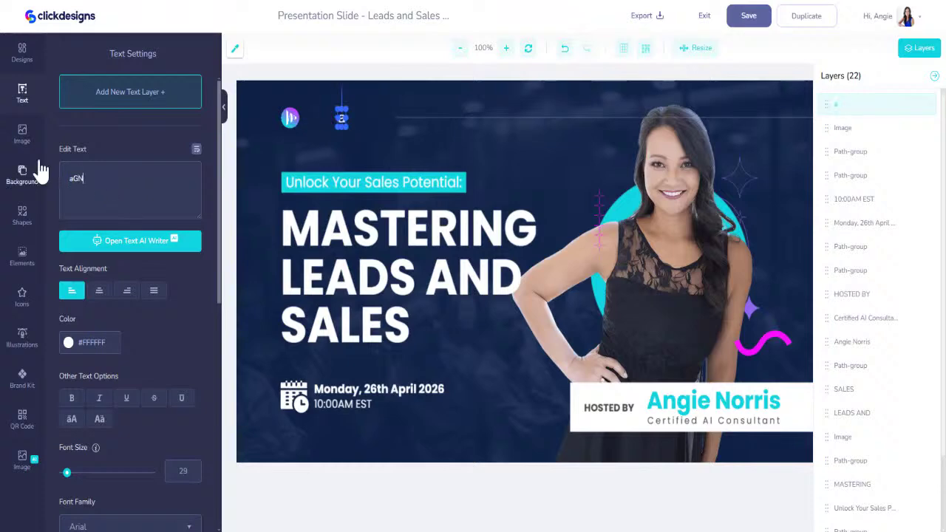
pyautogui.press('BackSpace')
pyautogui.press('BackSpace')
pyautogui.press('BackSpace')
pyautogui.press('BackSpace')
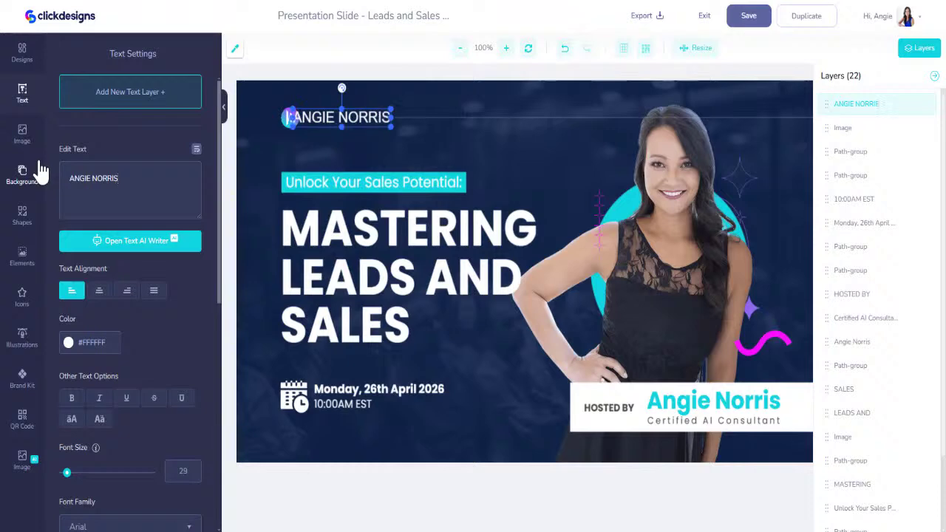
pyautogui.moveTo(389, 125)
pyautogui.mouseDown()
pyautogui.moveTo(387, 111)
pyautogui.moveTo(375, 118)
pyautogui.mouseUp()
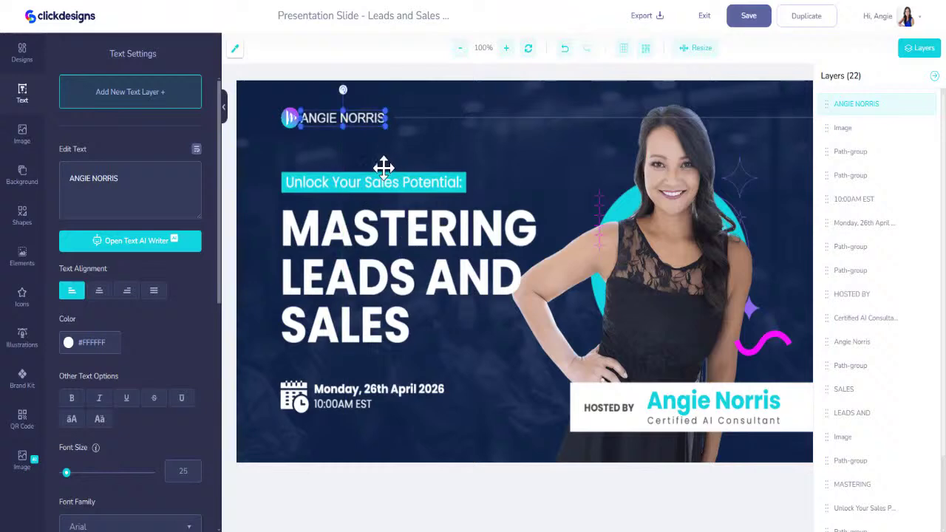
pyautogui.click(314, 184)
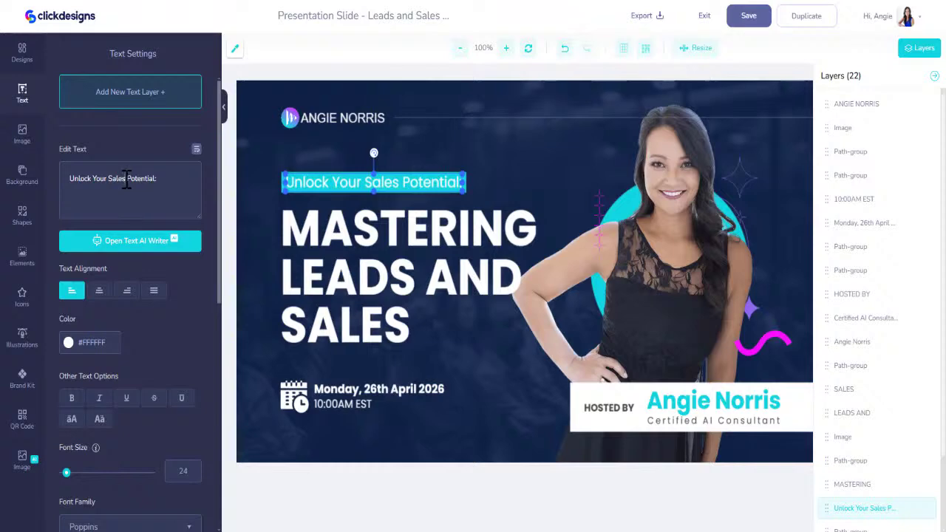
# Add 'AI' to the tagline, widen the cyan banner and enlarge 'Unlock Your AI Potential' to fill it
pyautogui.write('AI')
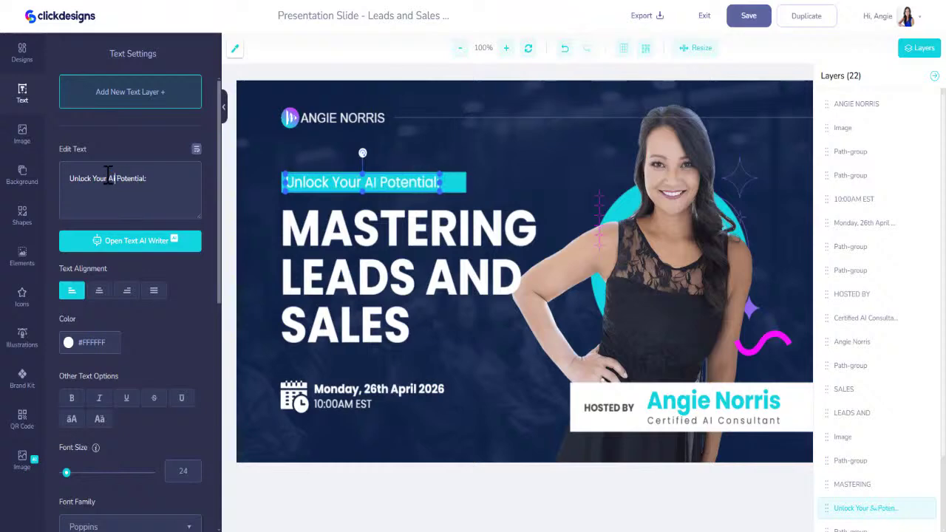
pyautogui.click(450, 182)
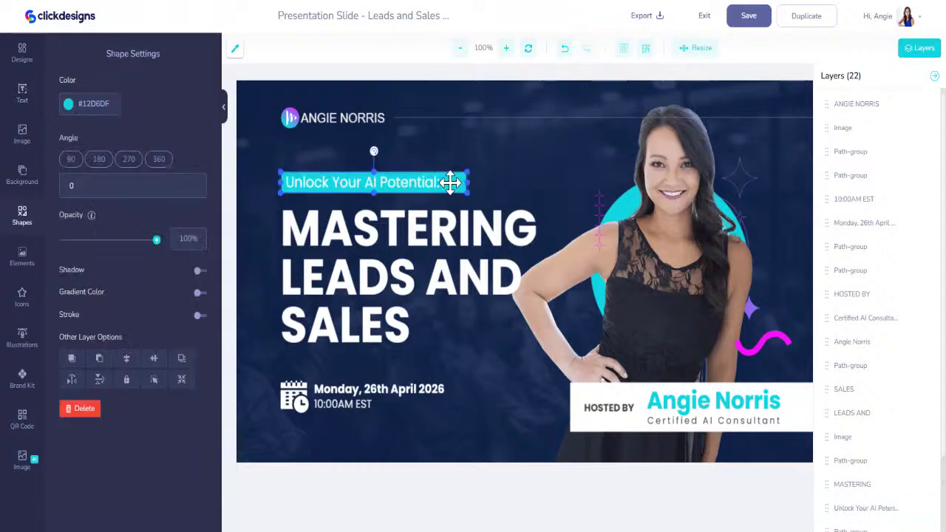
pyautogui.moveTo(466, 181); pyautogui.dragTo(471, 182)
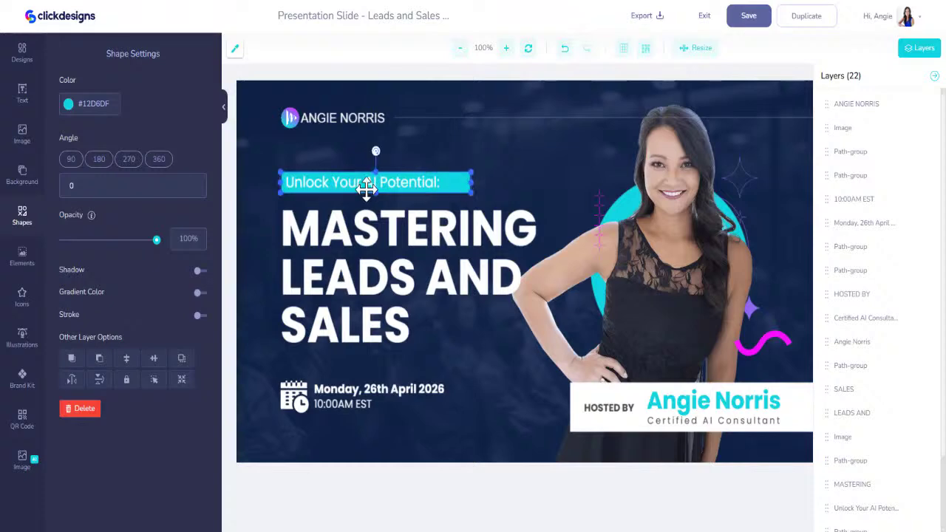
pyautogui.click(441, 185)
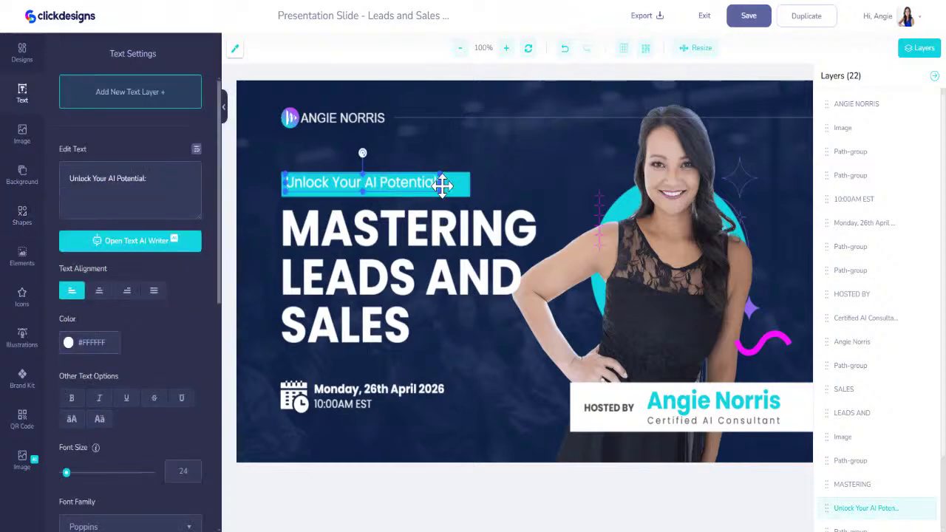
pyautogui.moveTo(442, 189); pyautogui.dragTo(467, 195)
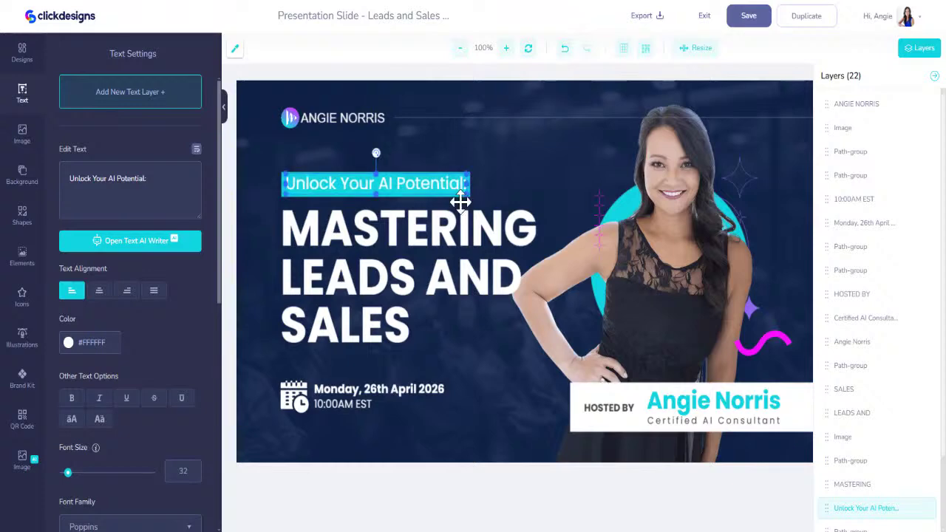
pyautogui.click(473, 159)
pyautogui.click(439, 182)
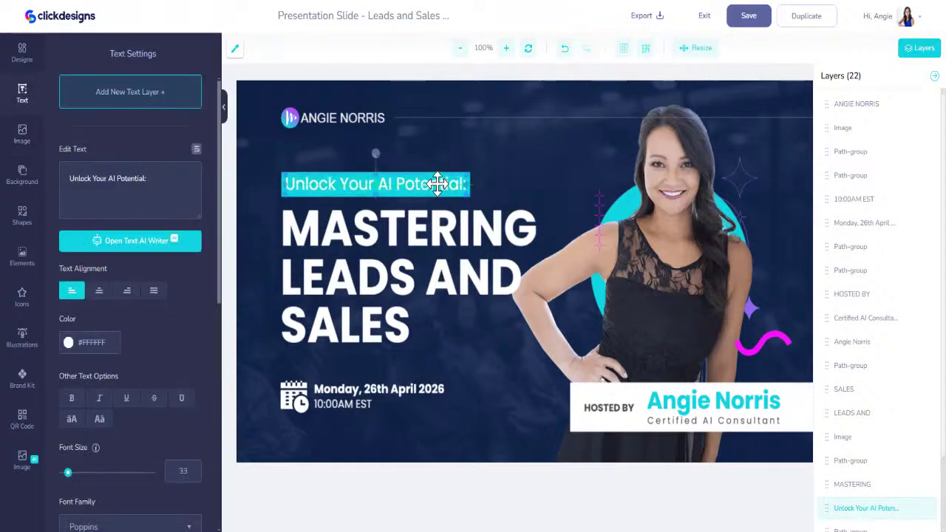
# Replace MASTERING with LEVERAGING in the headline's first line
pyautogui.click(395, 270)
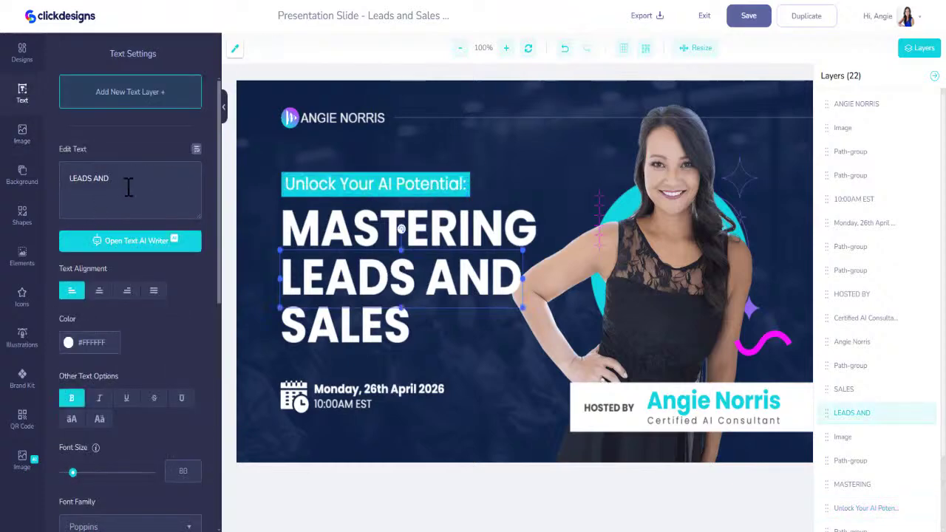
pyautogui.click(369, 238)
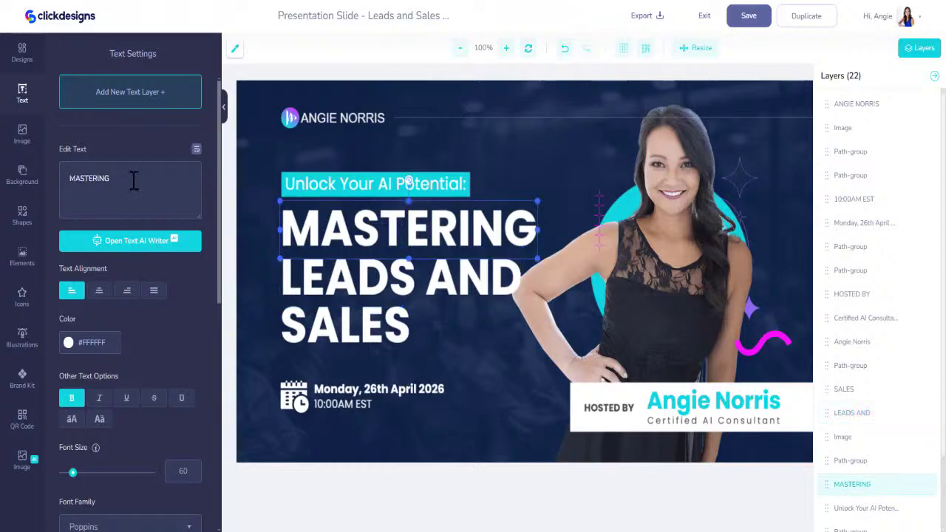
pyautogui.moveTo(133, 180); pyautogui.dragTo(34, 190)
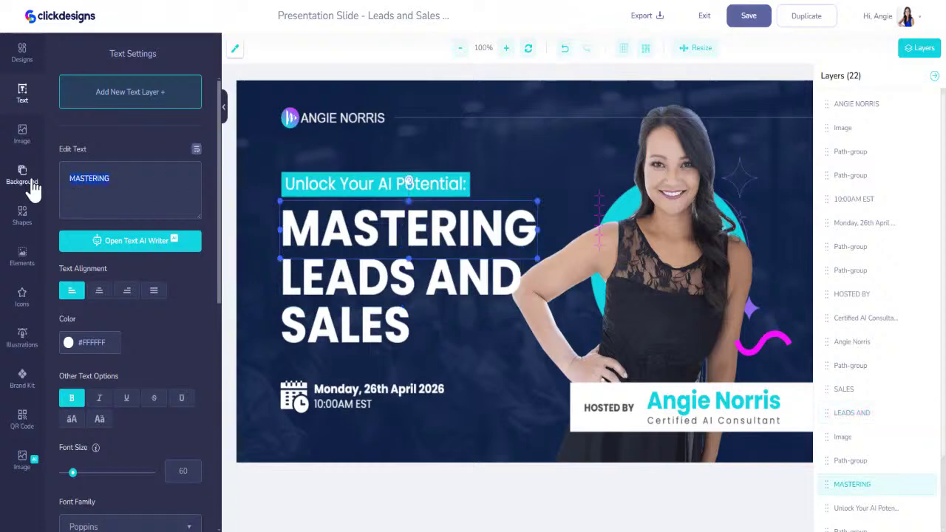
pyautogui.write('LEV')
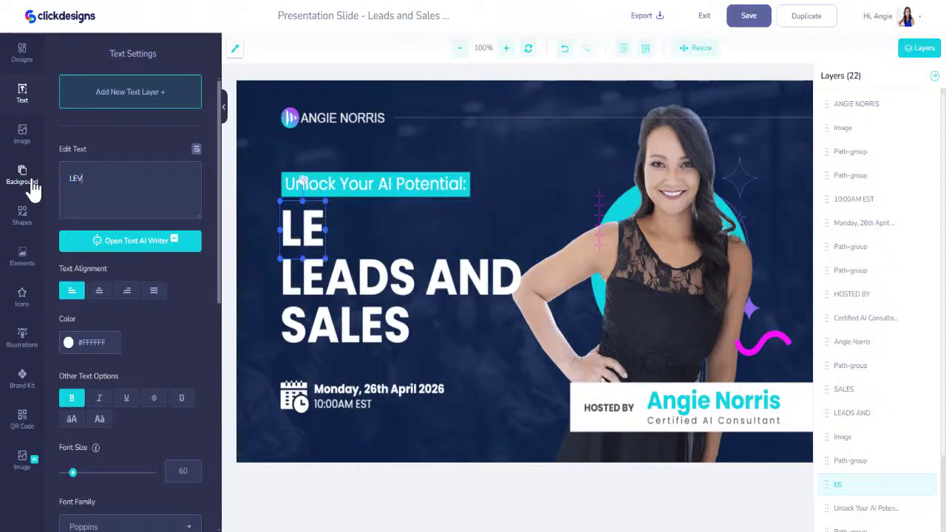
pyautogui.write('ERAGING')
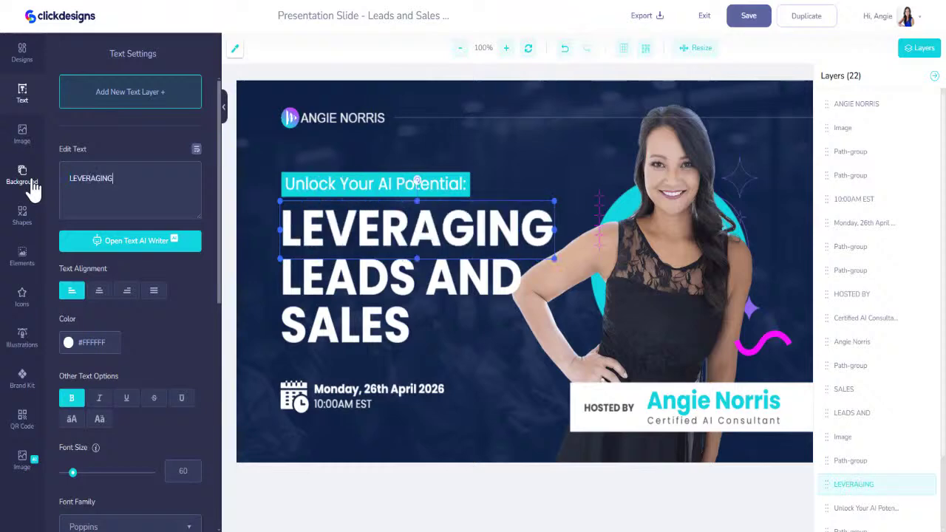
# Change the LEADS AND line to read 'AI TO GROW' and delete the leftover text
pyautogui.click(351, 271)
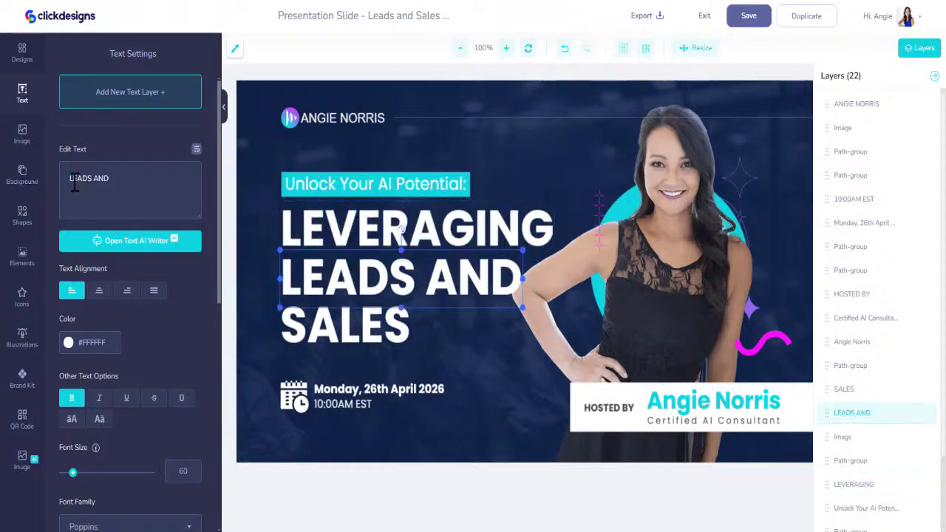
pyautogui.write('I TO GROW')
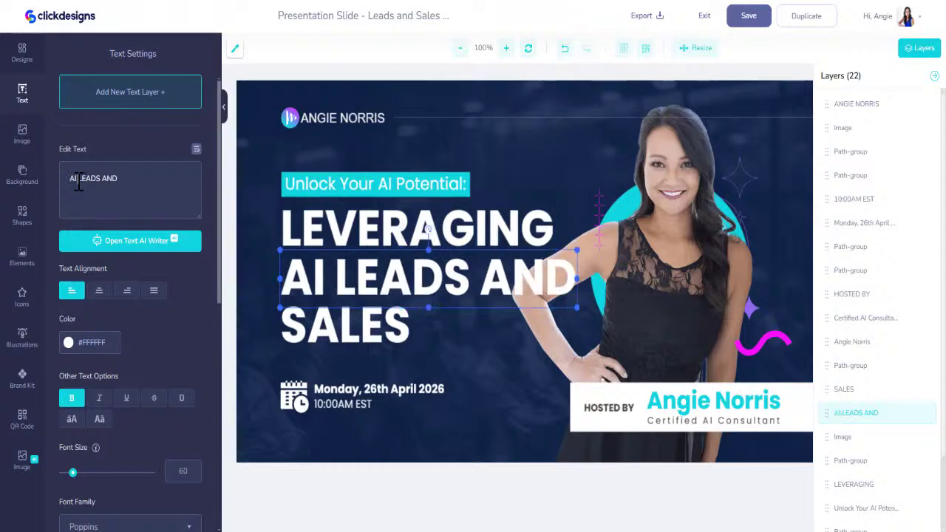
pyautogui.press('Return')
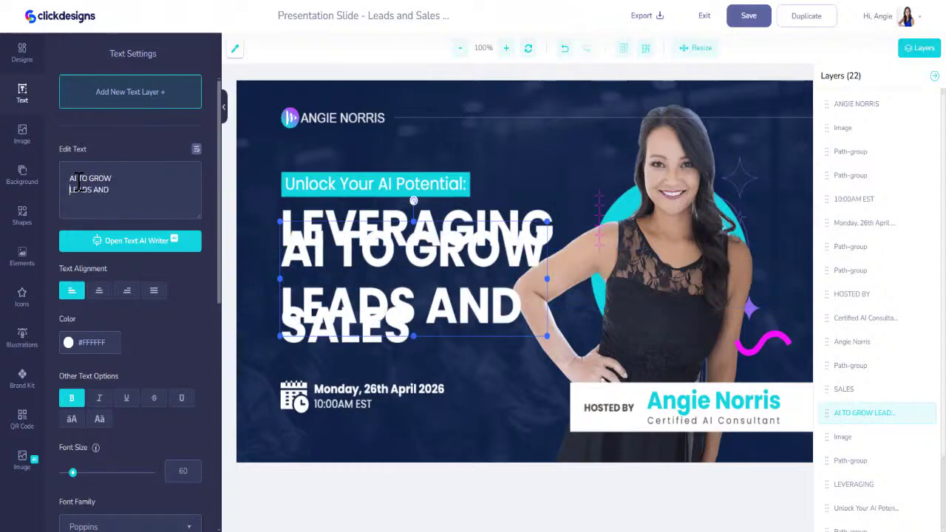
pyautogui.moveTo(121, 188); pyautogui.dragTo(44, 184)
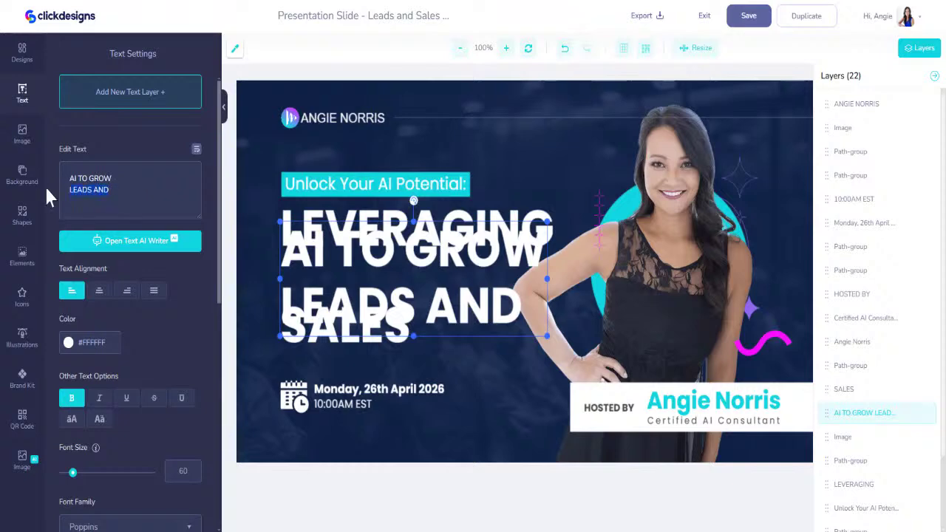
pyautogui.press('BackSpace')
pyautogui.press('BackSpace')
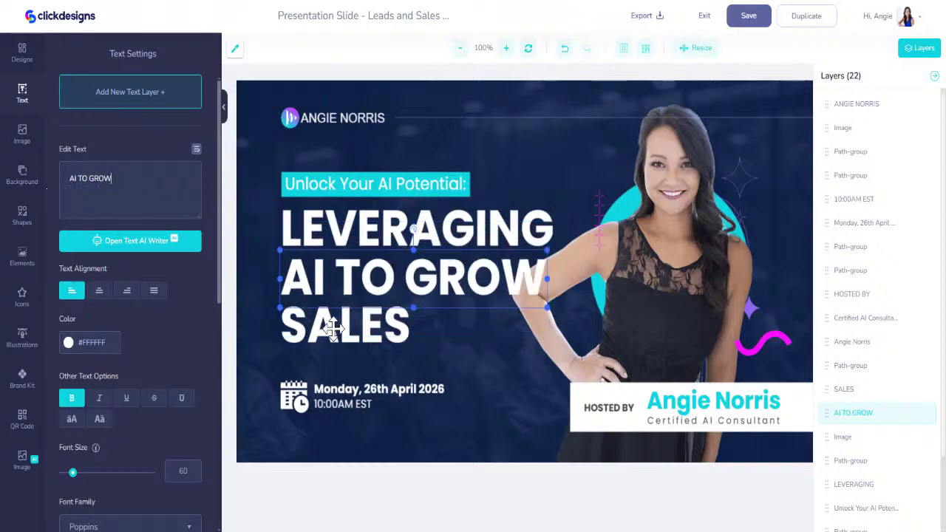
# Retype the last headline line as 'LEADS & SALES'
pyautogui.click(334, 330)
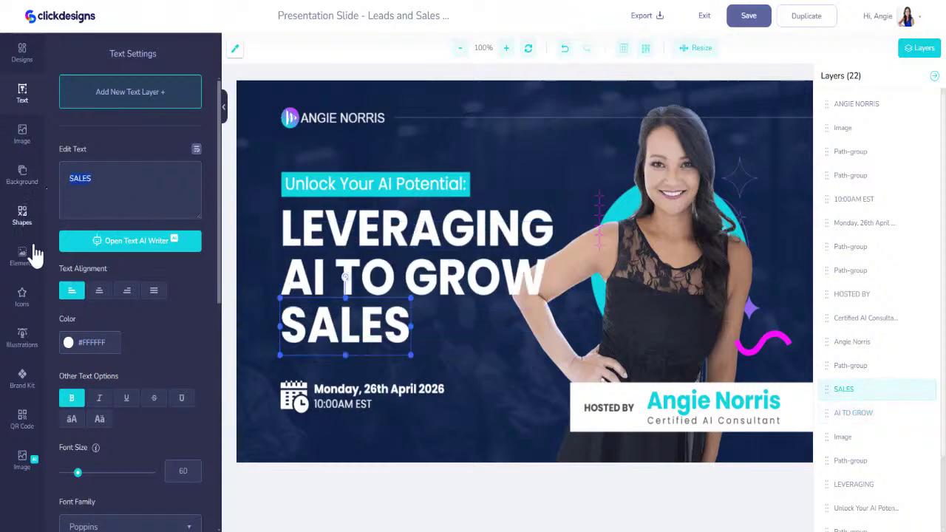
pyautogui.write('LEADS & D')
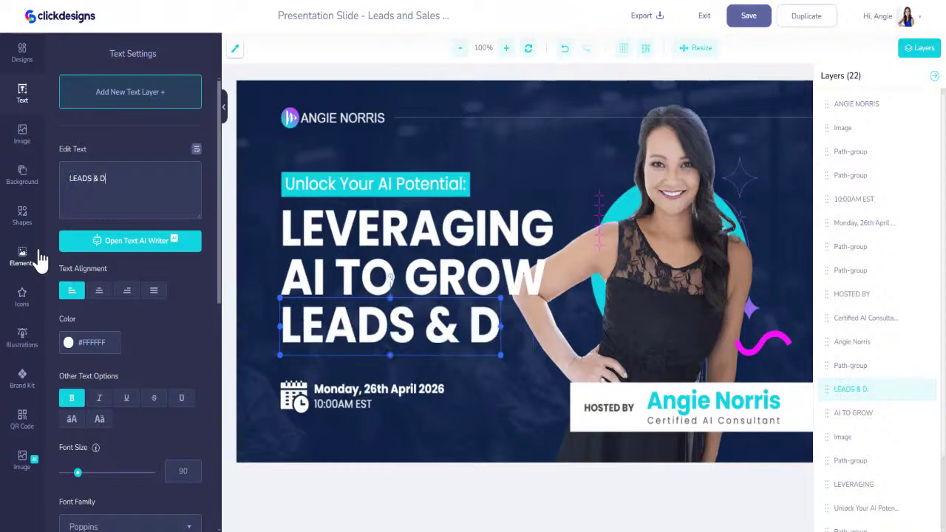
pyautogui.press('BackSpace')
pyautogui.write('SALES')
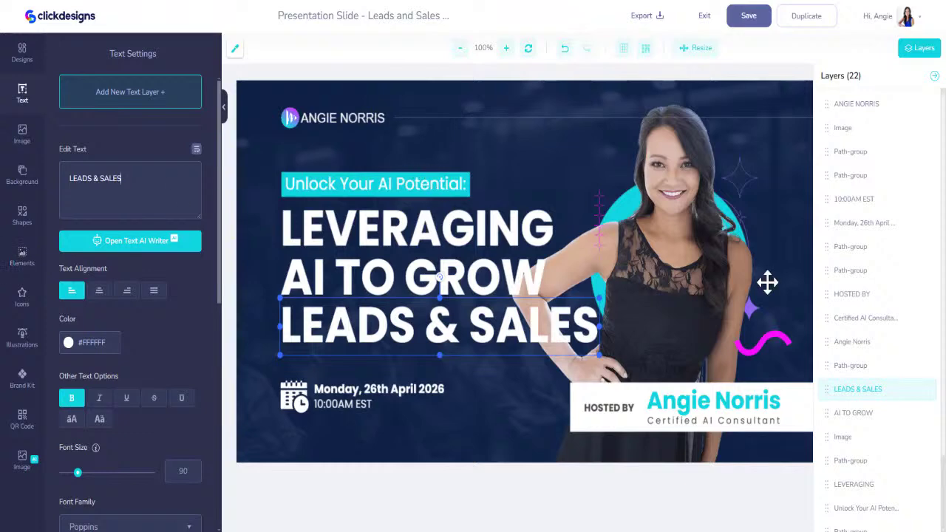
pyautogui.click(707, 301)
pyautogui.scroll(-5, 74, 480)
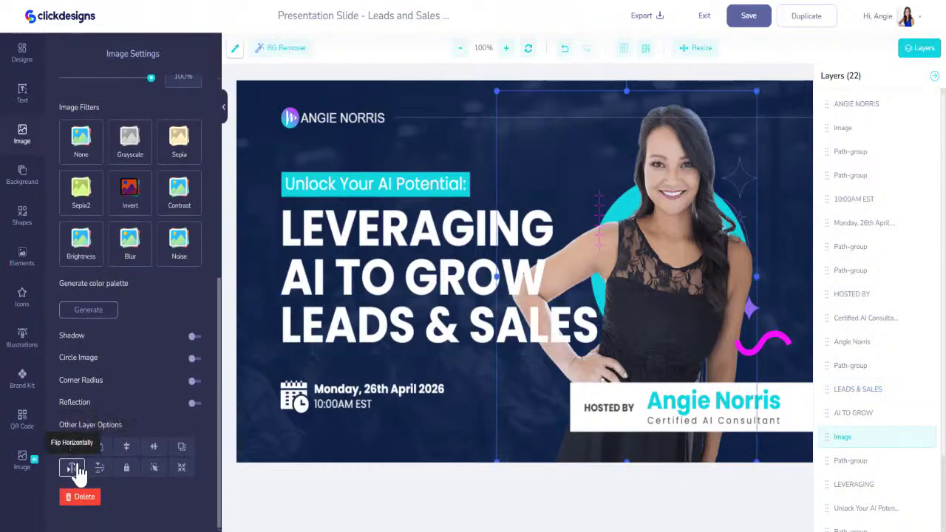
# Flip the woman's photo horizontally, shrink it and place it beside the headline
pyautogui.click(74, 469)
pyautogui.moveTo(630, 287); pyautogui.dragTo(718, 288)
pyautogui.moveTo(585, 94); pyautogui.dragTo(610, 133)
pyautogui.moveTo(697, 321)
pyautogui.mouseDown()
pyautogui.moveTo(684, 299)
pyautogui.moveTo(679, 325)
pyautogui.mouseUp()
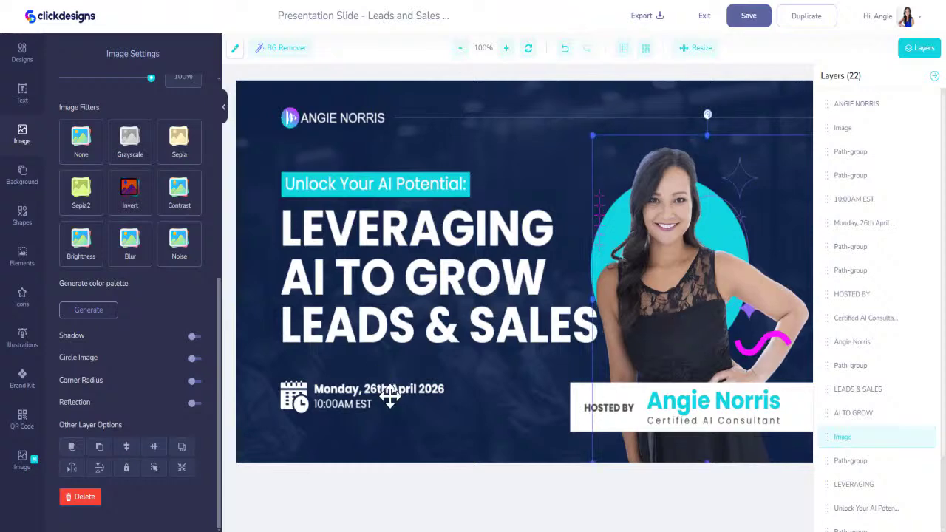
pyautogui.click(381, 389)
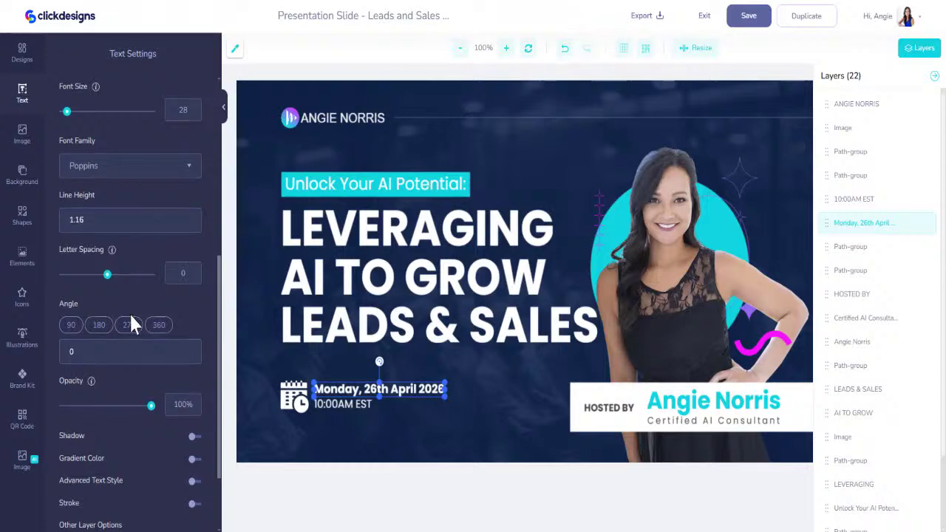
# Change the date to 'Monday, 24th February 2025' and the time to '10:00AM CST', then save
pyautogui.scroll(5, 129, 312)
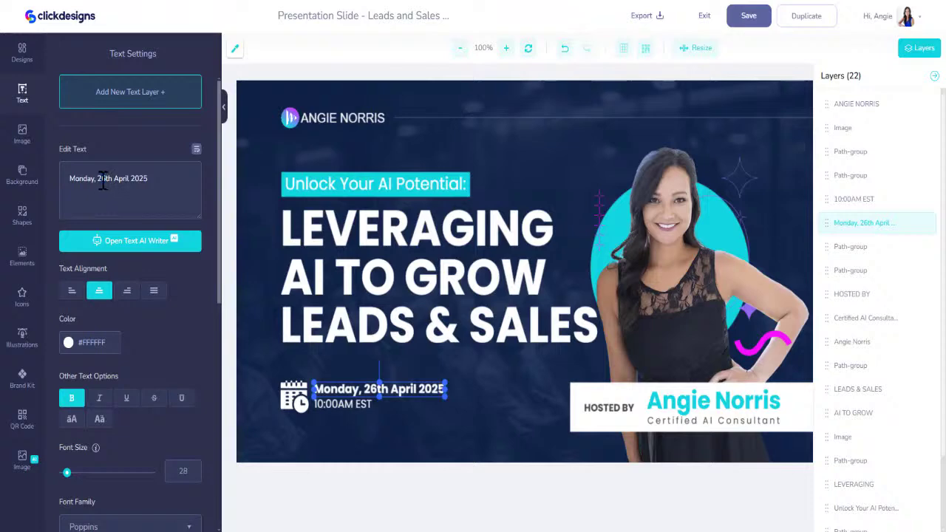
pyautogui.write('4th ')
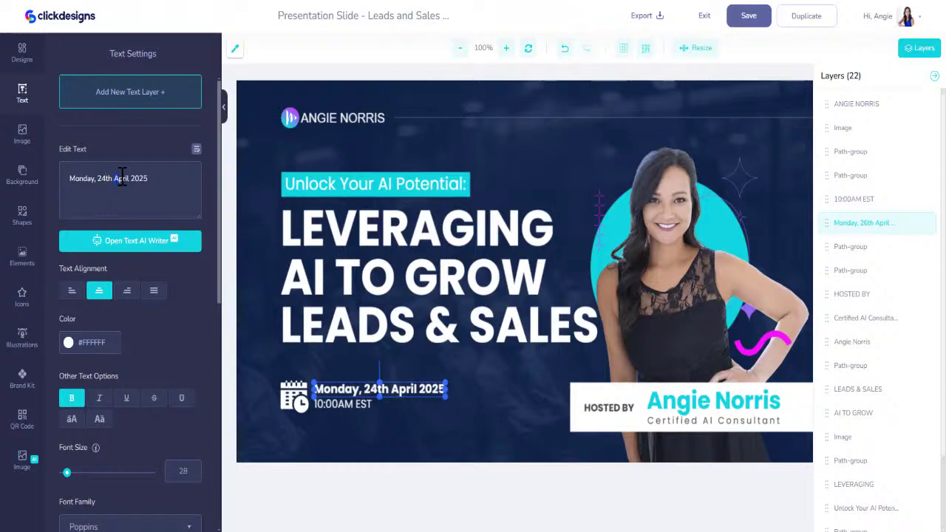
pyautogui.write('February')
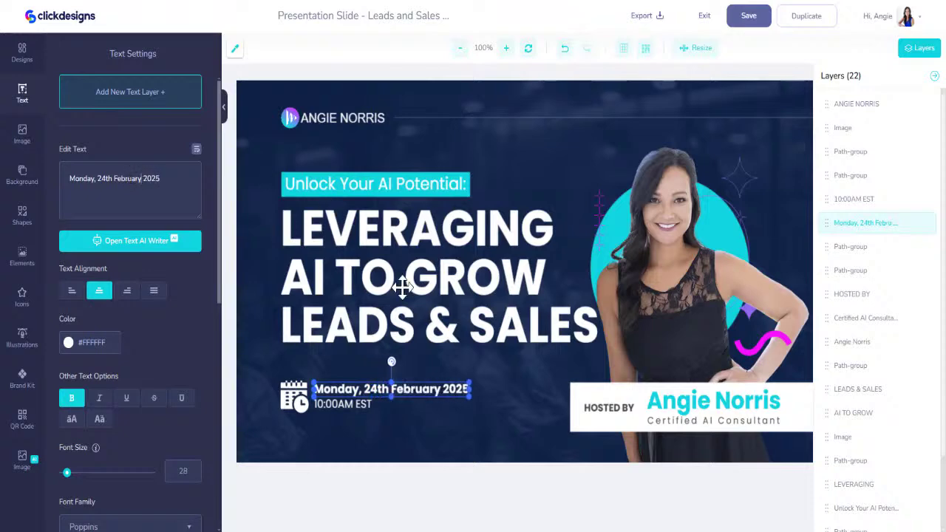
pyautogui.click(361, 405)
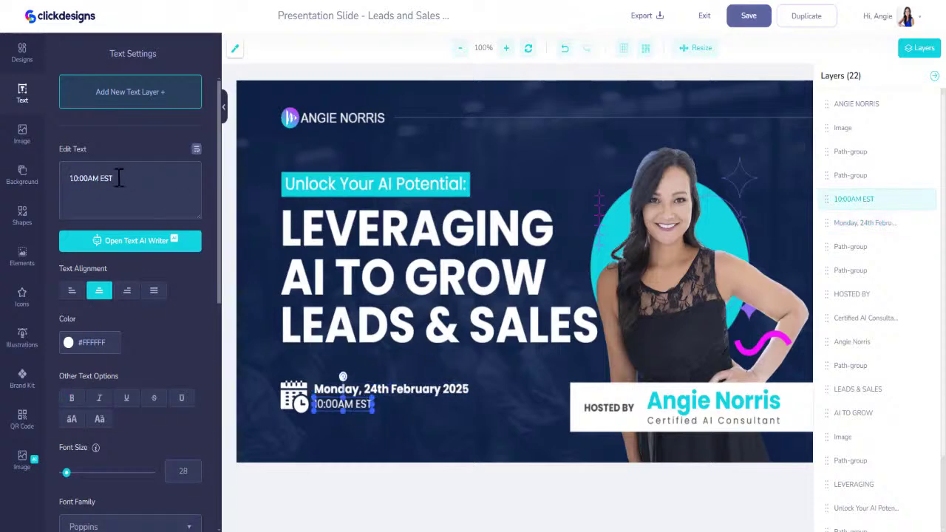
pyautogui.press('Delete')
pyautogui.write('C')
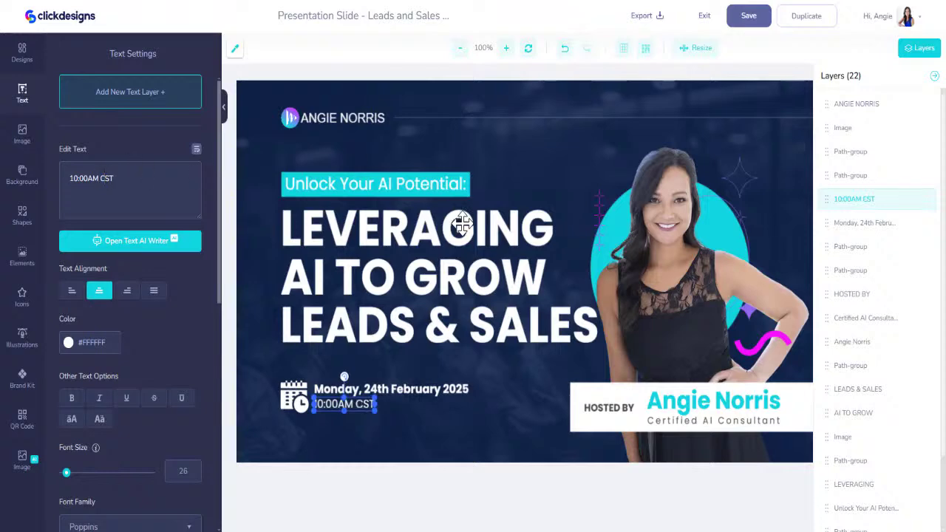
pyautogui.click(749, 16)
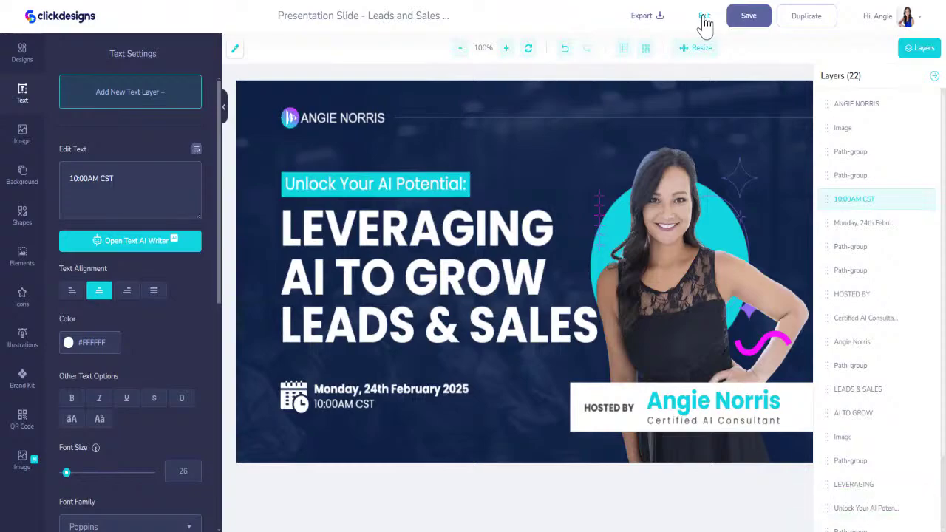
# Exit to My Designs, use Pitch Deck 3 Slide 2 from Favorites and title it 'Demo_Presentation_Slide2'
pyautogui.click(703, 18)
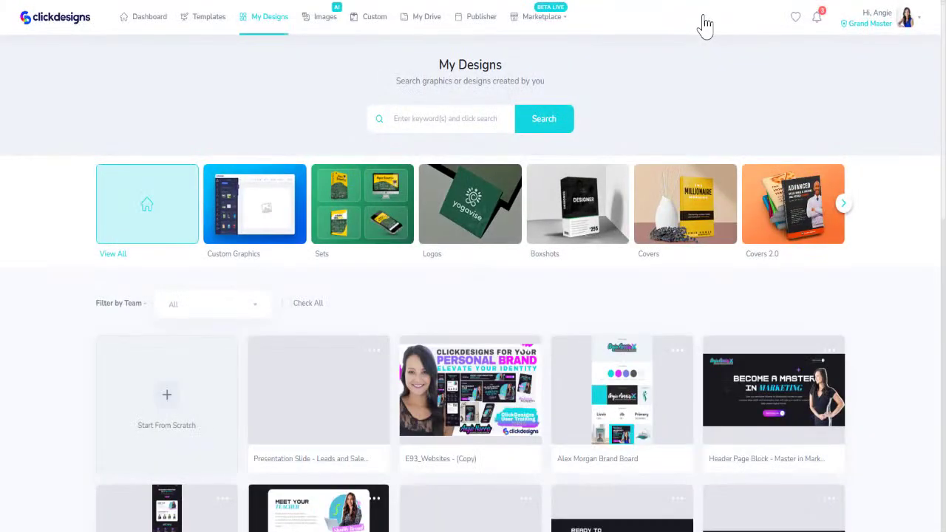
pyautogui.moveTo(355, 394)
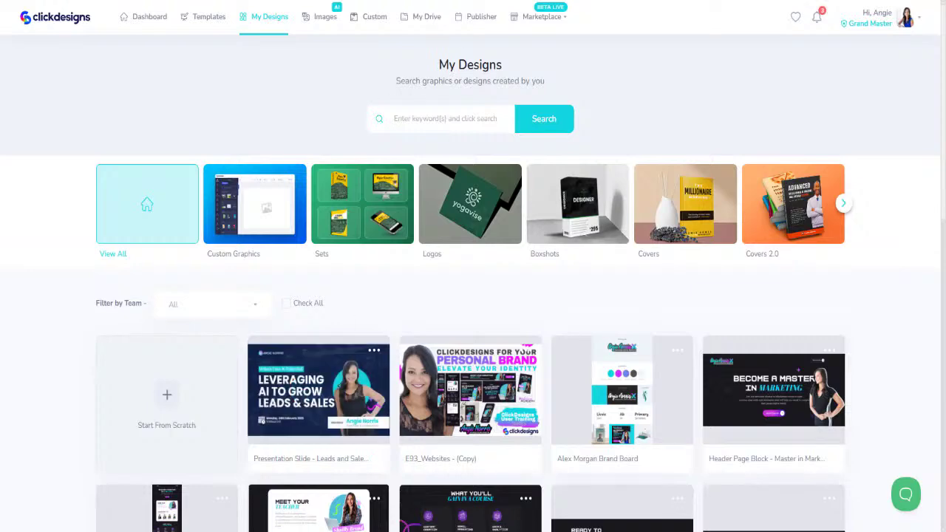
pyautogui.click(795, 18)
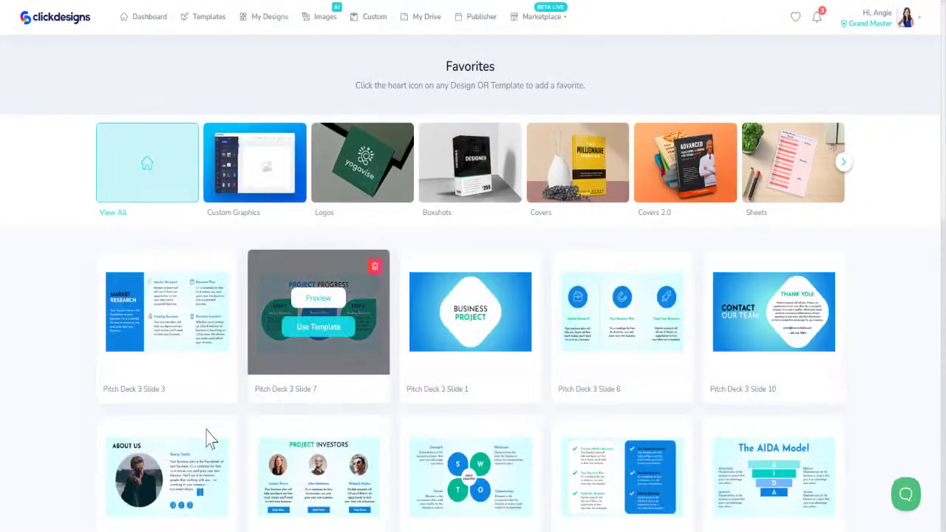
pyautogui.scroll(-2, 247, 458)
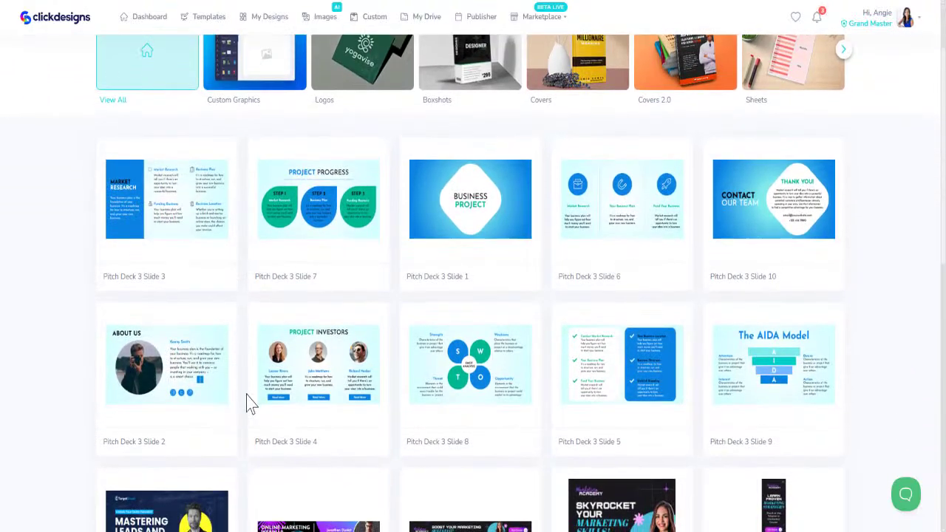
pyautogui.moveTo(211, 501)
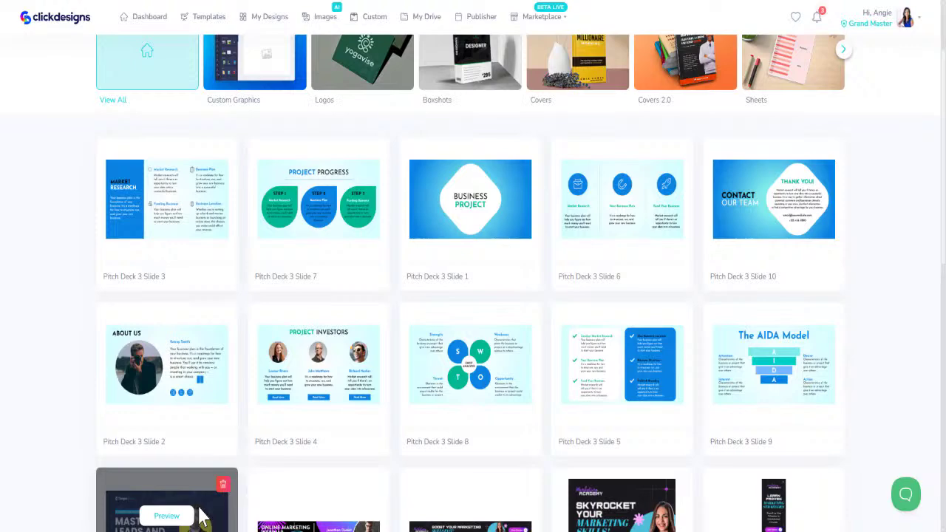
pyautogui.scroll(-2, 201, 516)
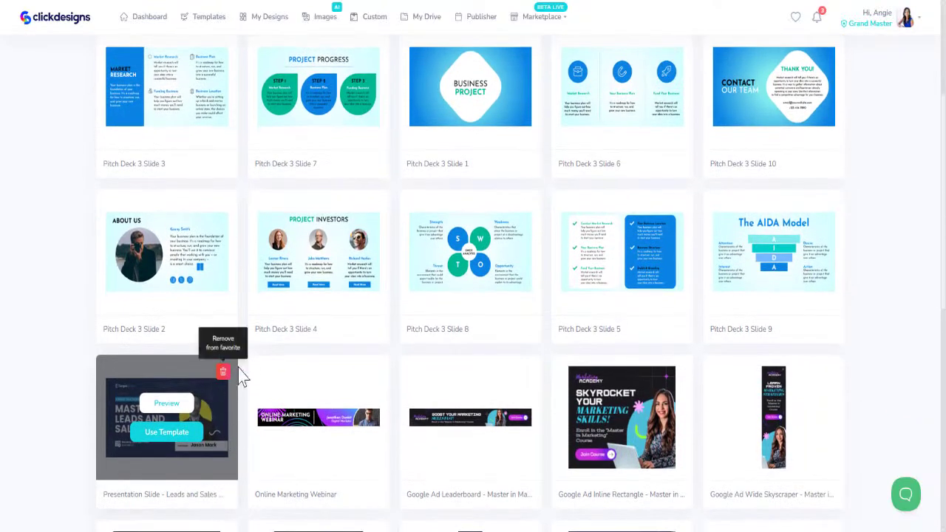
pyautogui.scroll(2, 285, 314)
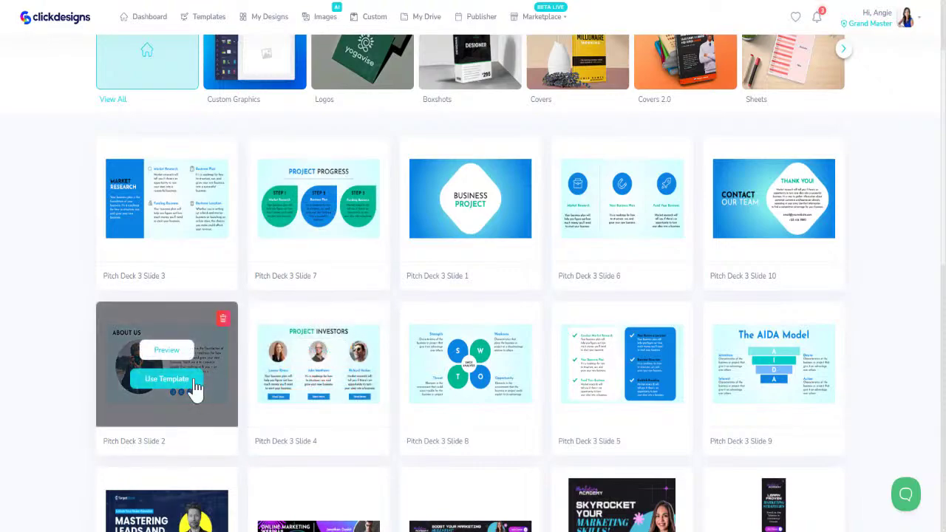
pyautogui.click(168, 381)
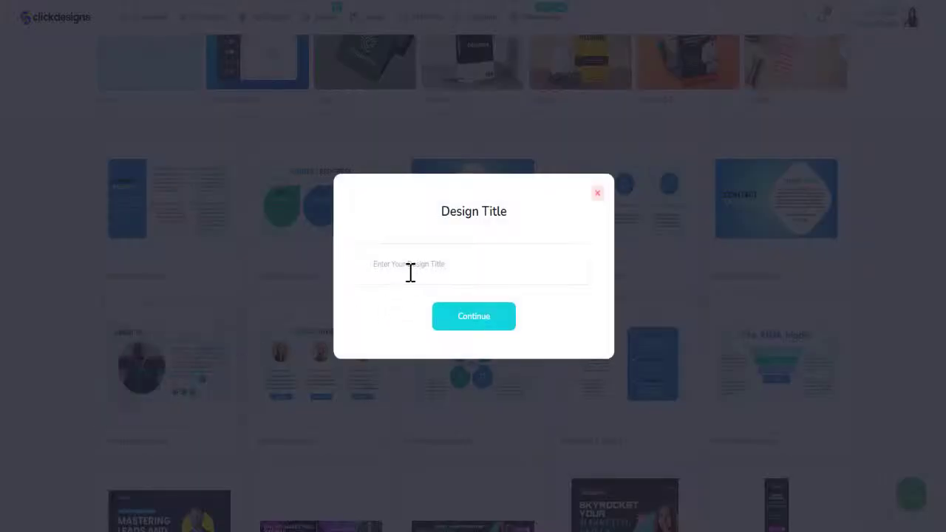
pyautogui.click(411, 266)
pyautogui.write('Demo_Presentation_Slide2')
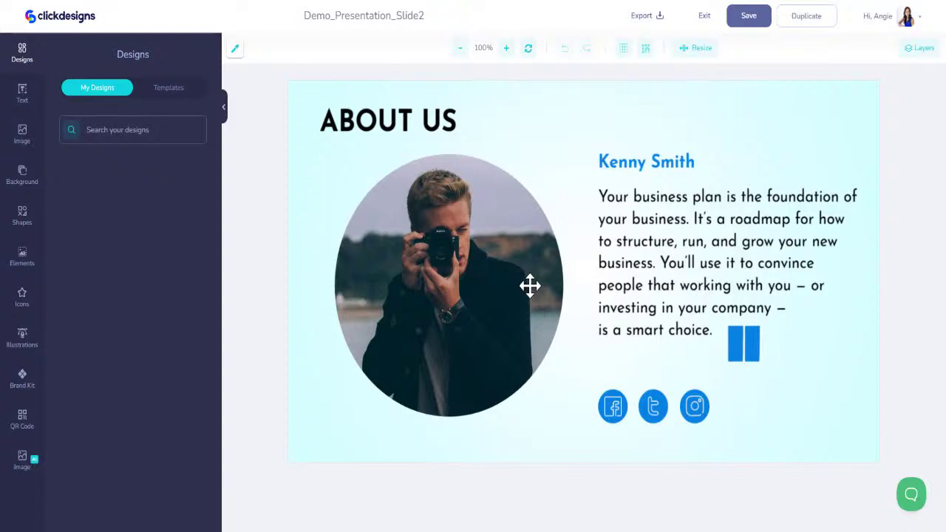
# Replace the old portrait with the woman-in-blue photo from Uploads, placed beside the text
pyautogui.click(530, 285)
pyautogui.press('Delete')
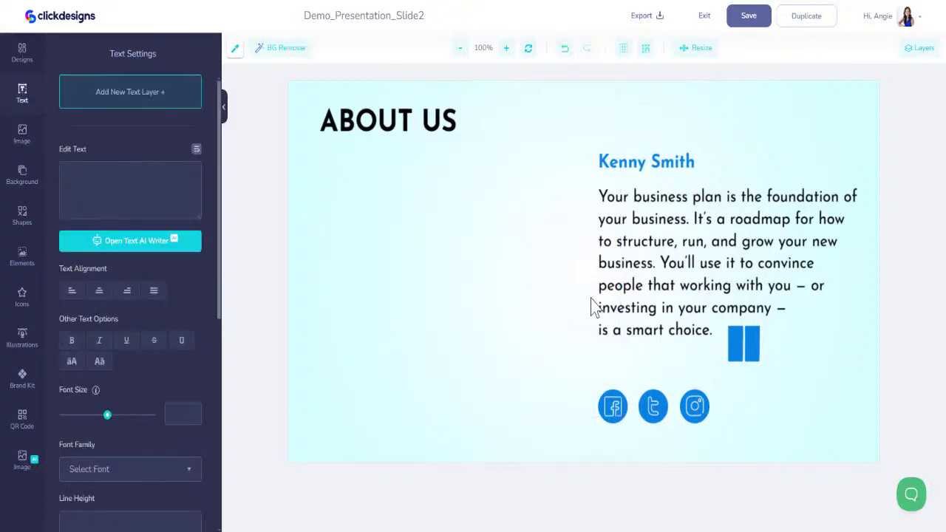
pyautogui.click(22, 135)
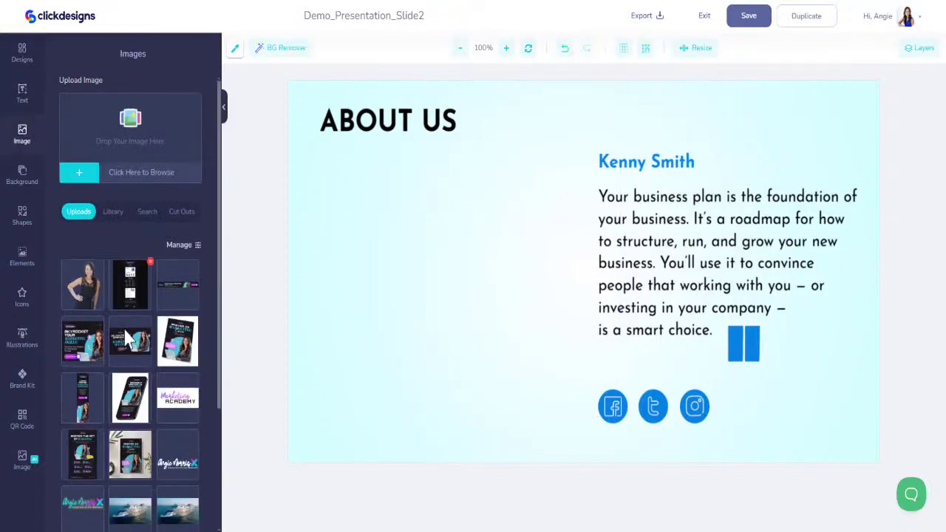
pyautogui.scroll(-3, 127, 408)
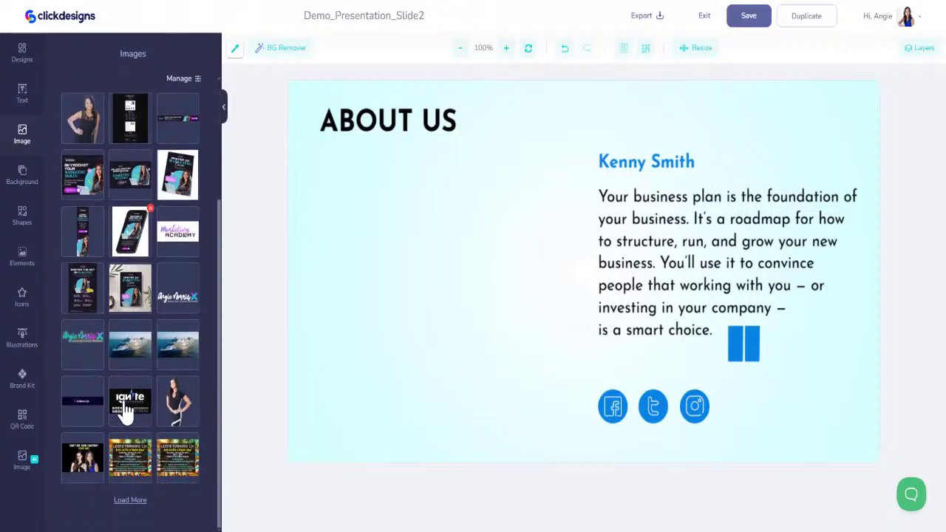
pyautogui.click(129, 503)
pyautogui.scroll(-5, 154, 416)
pyautogui.click(177, 288)
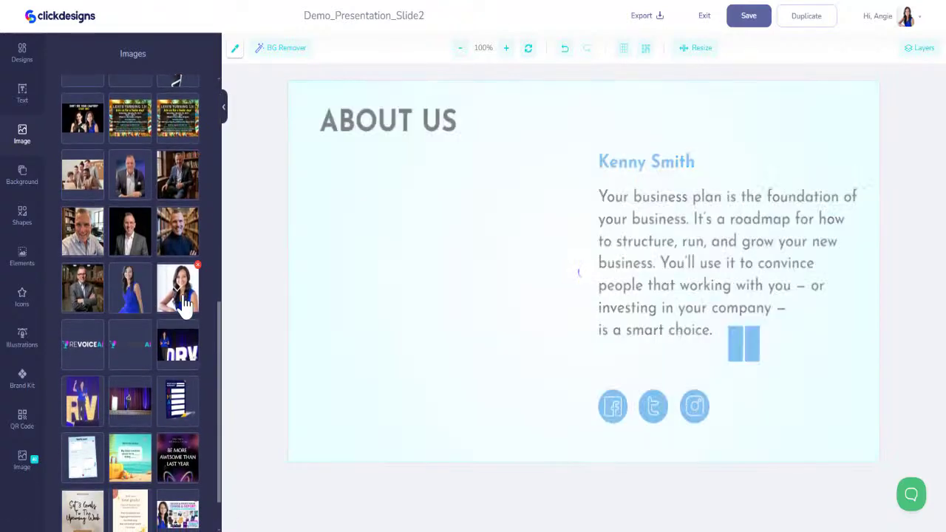
pyautogui.moveTo(521, 240); pyautogui.dragTo(389, 274)
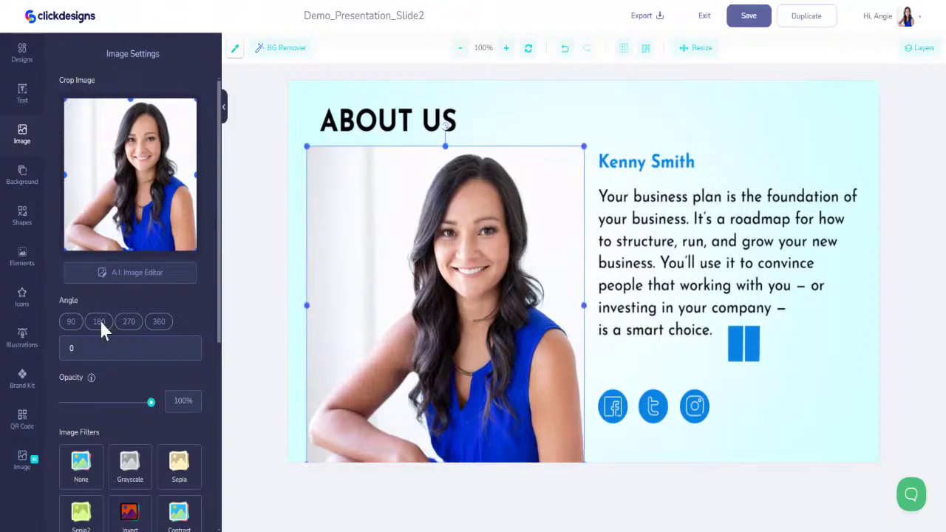
# Make the photo a circle with a fully transparent border, then shrink and move it beside the text
pyautogui.scroll(-5, 163, 396)
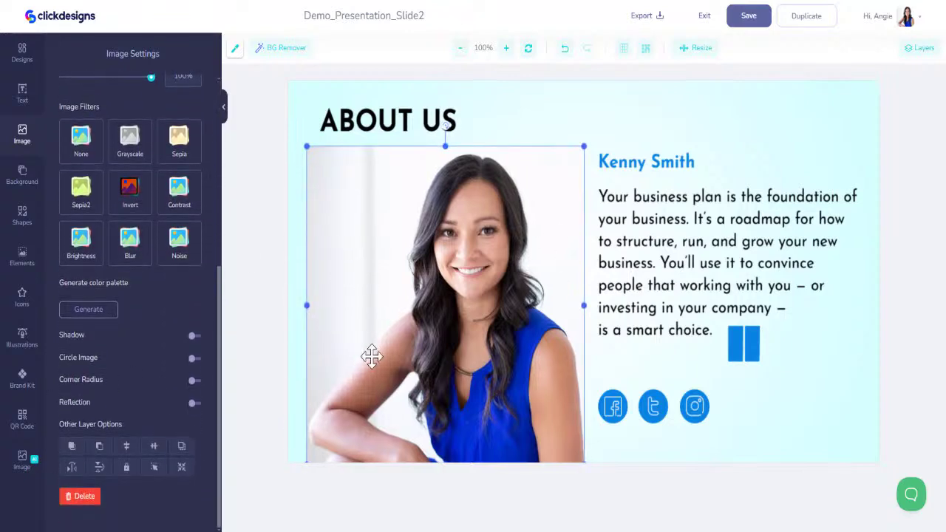
pyautogui.click(194, 358)
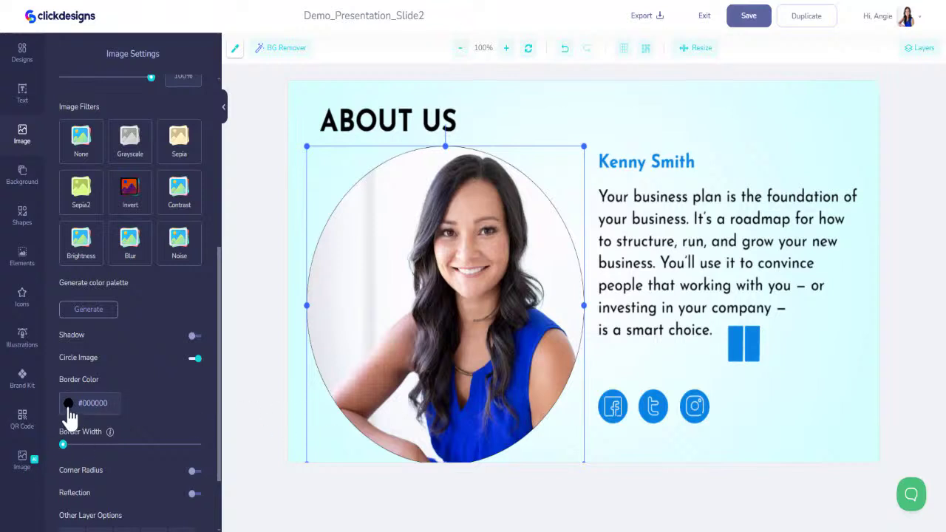
pyautogui.click(69, 405)
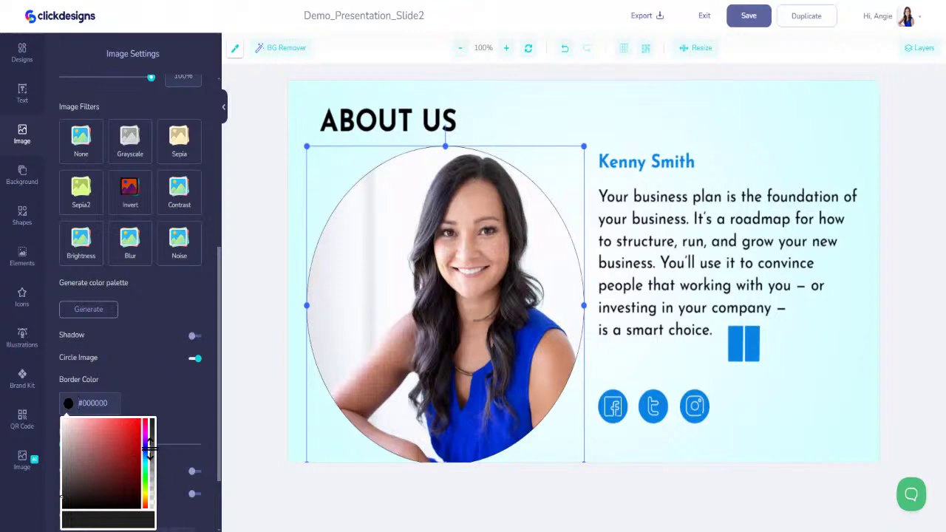
pyautogui.moveTo(150, 447); pyautogui.dragTo(161, 522)
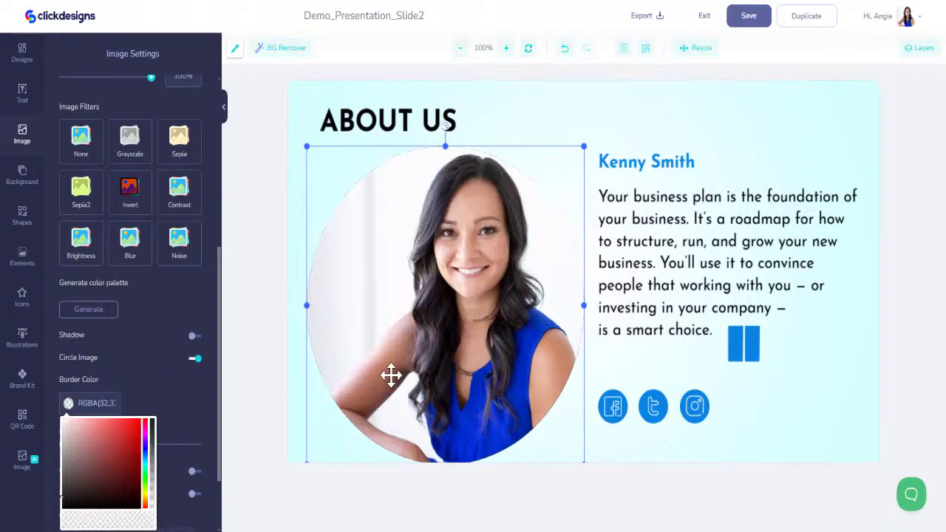
pyautogui.moveTo(412, 375); pyautogui.dragTo(403, 378)
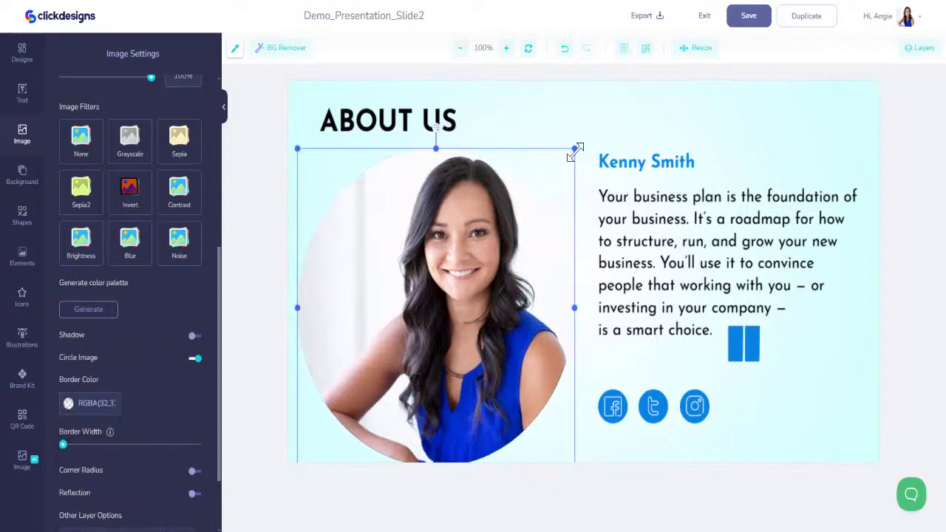
pyautogui.moveTo(575, 149); pyautogui.dragTo(503, 228)
pyautogui.moveTo(448, 274); pyautogui.dragTo(471, 217)
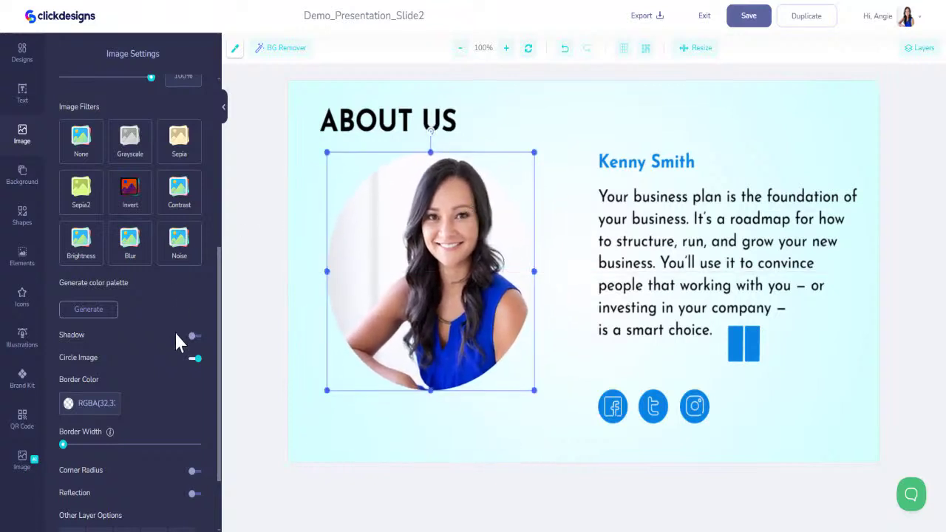
# Crop a little off the photo's bottom and sides and add a drop shadow with increased blur
pyautogui.scroll(5, 148, 214)
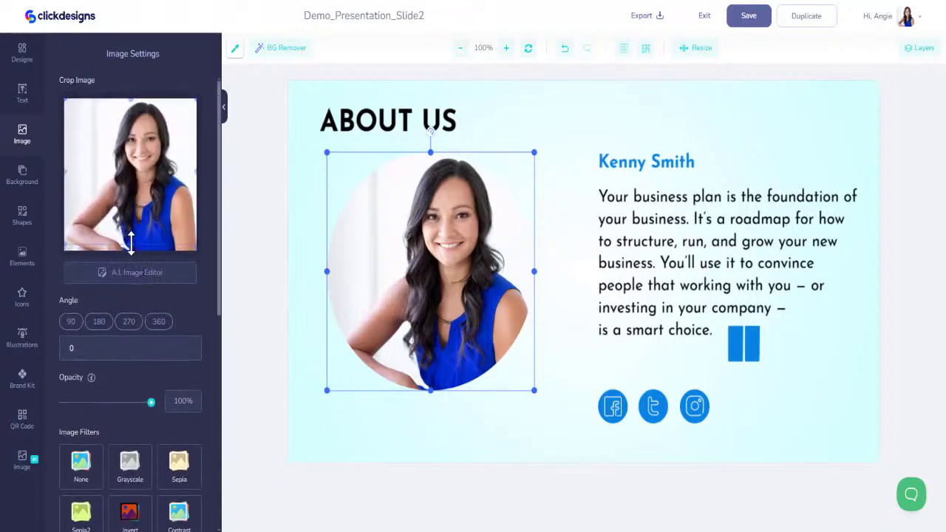
pyautogui.moveTo(130, 244); pyautogui.dragTo(130, 234)
pyautogui.moveTo(64, 170); pyautogui.dragTo(77, 170)
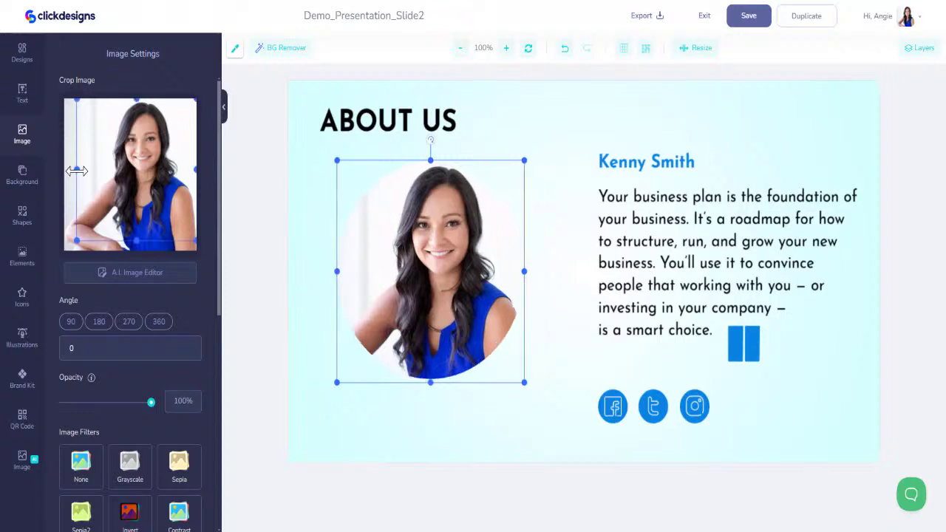
pyautogui.scroll(-4, 120, 447)
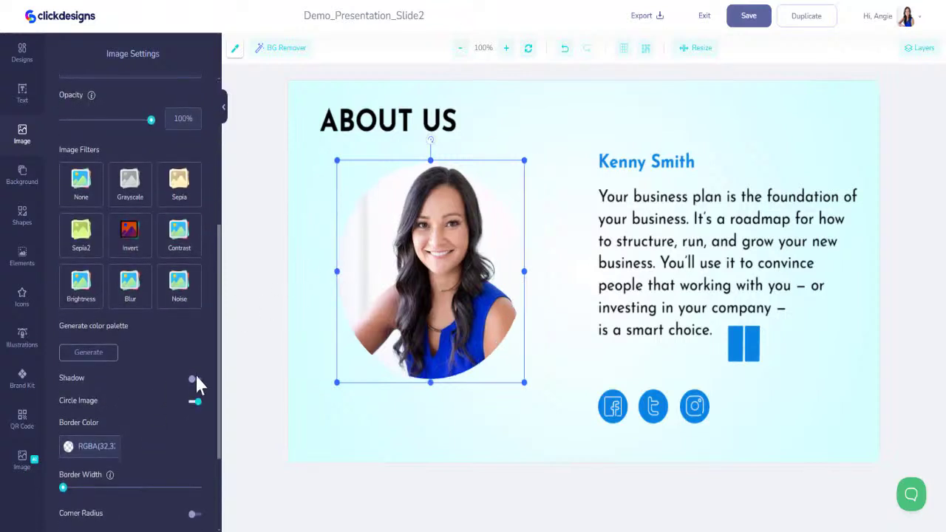
pyautogui.click(194, 379)
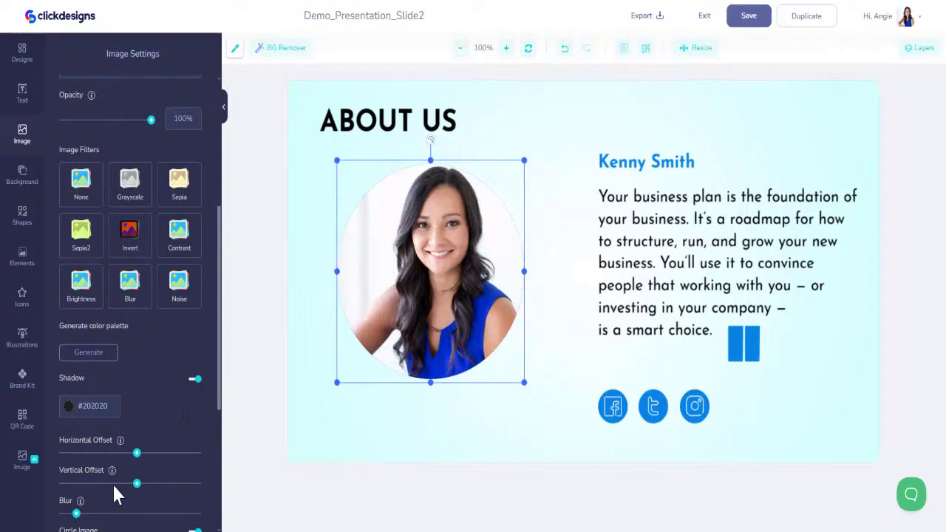
pyautogui.scroll(-1, 78, 503)
pyautogui.moveTo(77, 466); pyautogui.dragTo(149, 466)
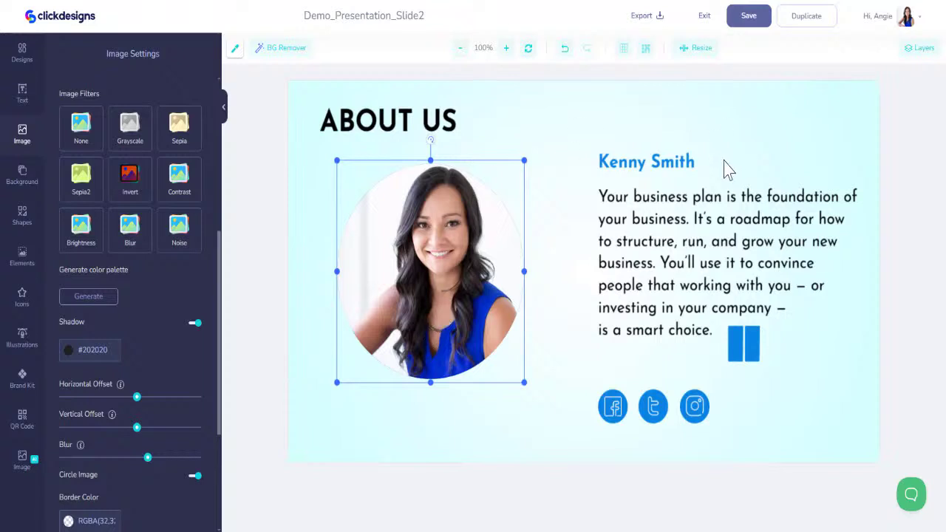
pyautogui.click(668, 161)
# Retype the name heading as the host's full name, colour it brand cyan #12D6DF and enlarge it to size 61
pyautogui.scroll(5, 144, 211)
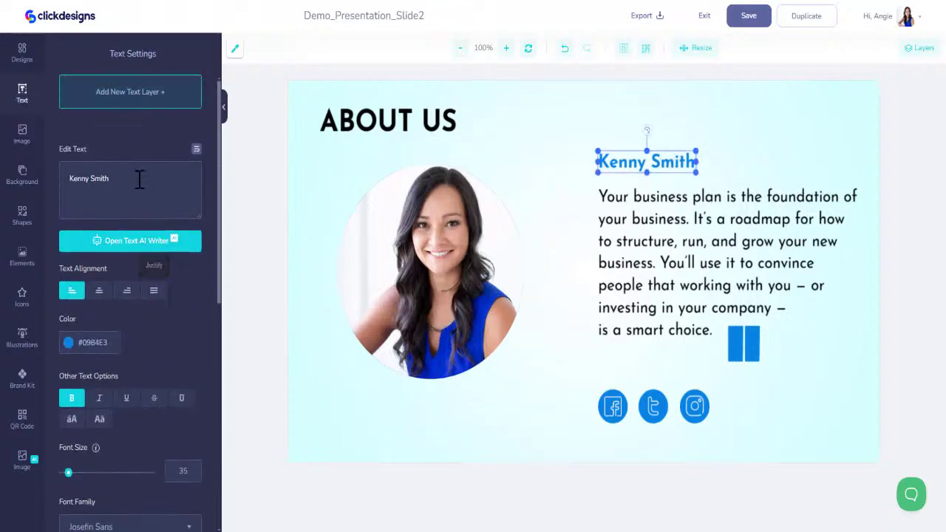
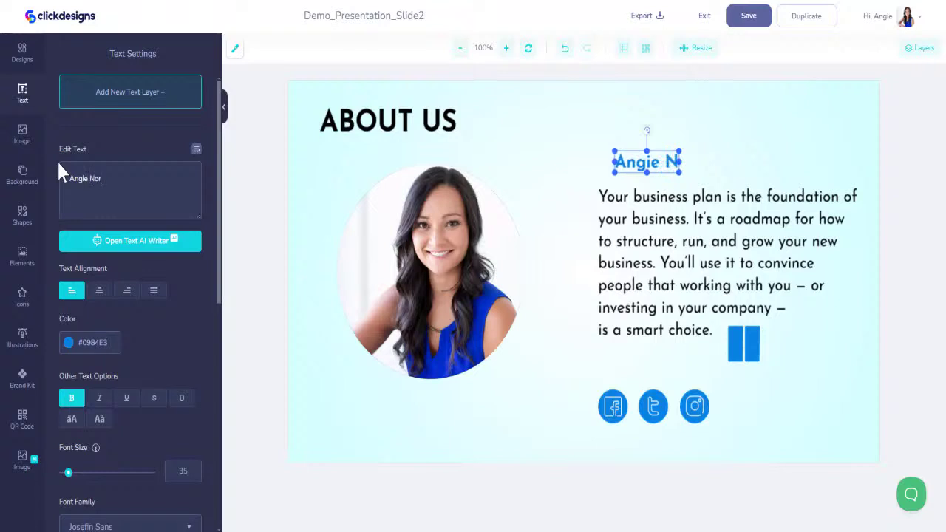
pyautogui.click(21, 379)
pyautogui.click(130, 90)
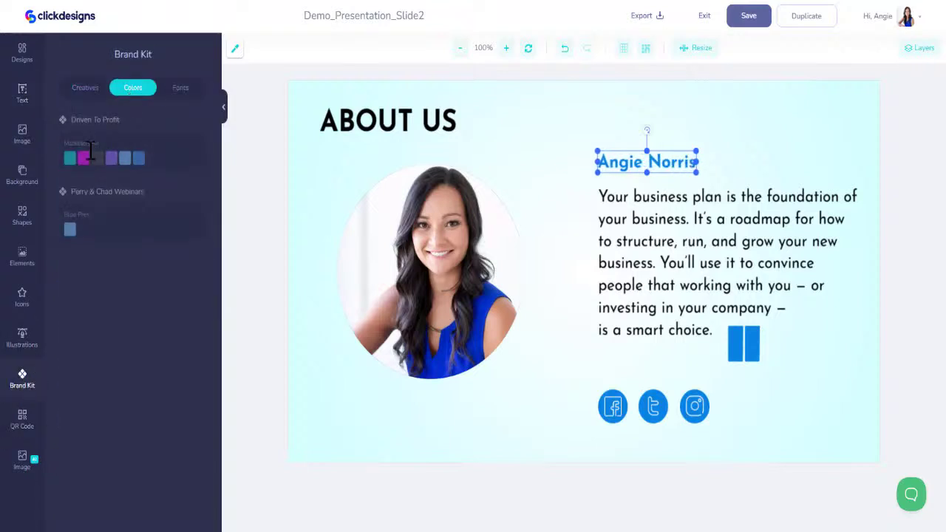
pyautogui.click(70, 158)
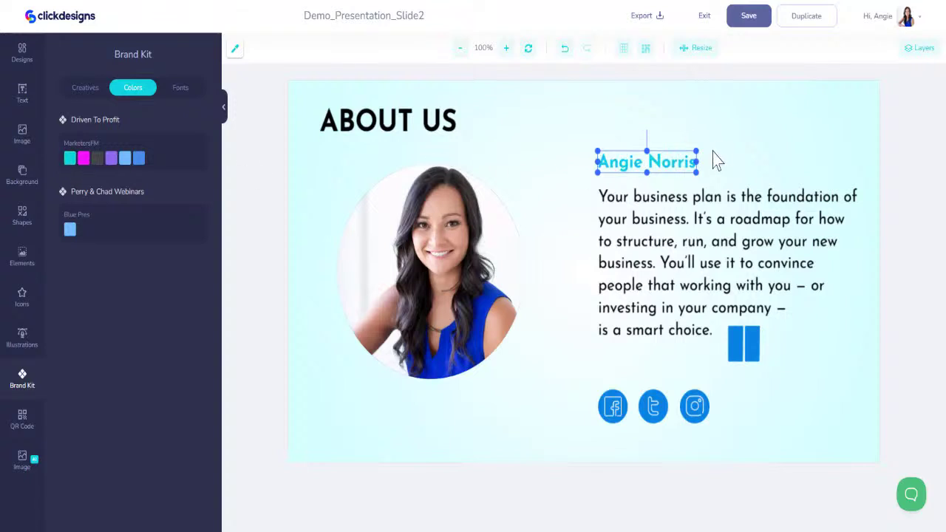
pyautogui.moveTo(698, 152); pyautogui.dragTo(769, 131)
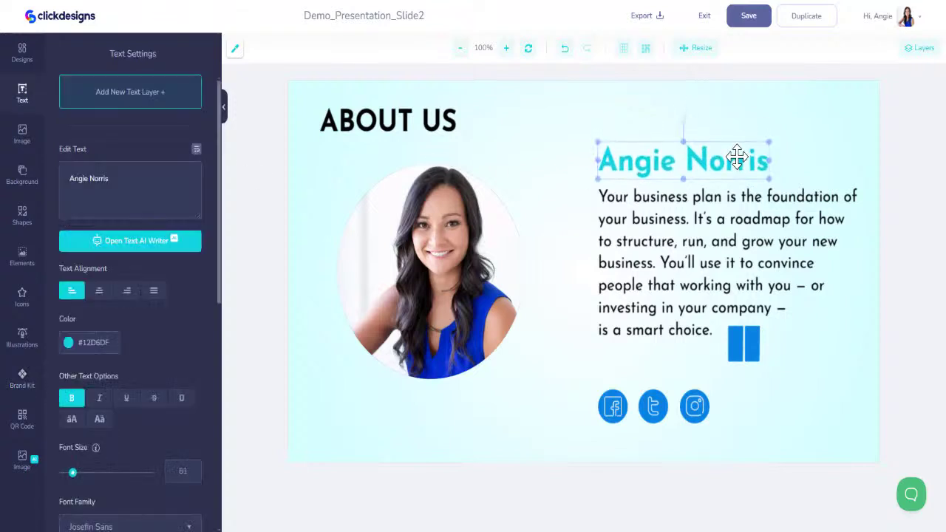
pyautogui.click(721, 244)
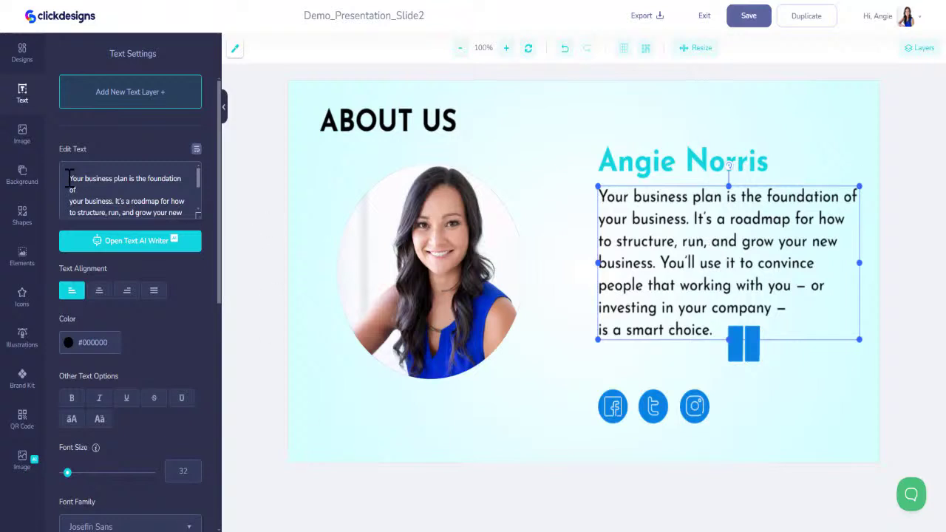
# Paste the AI Evangelist bio over the paragraph, enable Text Wrap and narrow it beside the photo
pyautogui.moveTo(68, 178); pyautogui.dragTo(292, 292)
pyautogui.hotkey('ctrl', 'v')
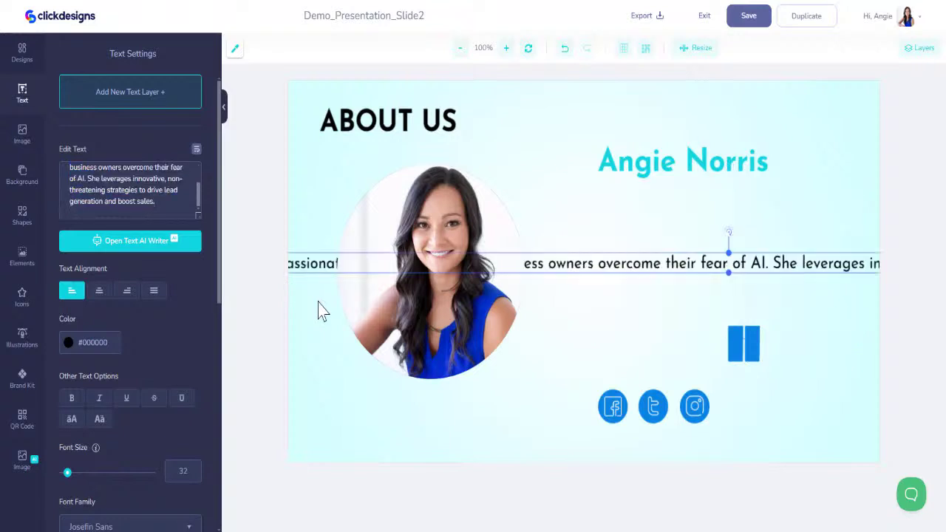
pyautogui.click(196, 149)
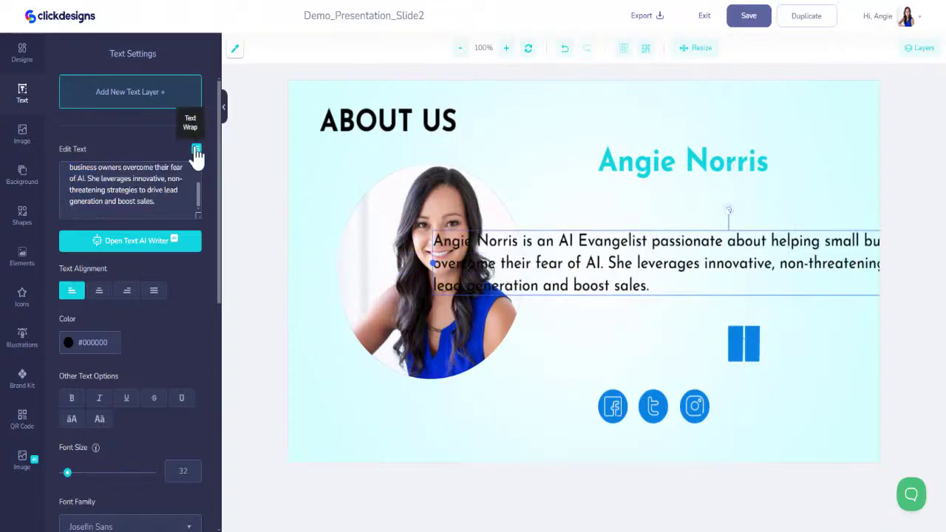
pyautogui.moveTo(432, 263); pyautogui.dragTo(602, 263)
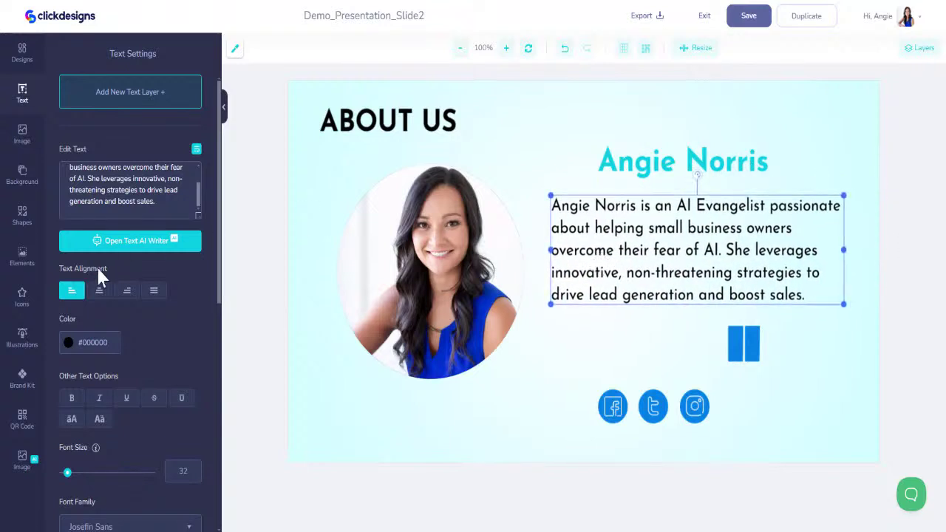
pyautogui.click(24, 377)
# Move the name heading left above the bio and recolour the blue bar brand cyan
pyautogui.click(631, 165)
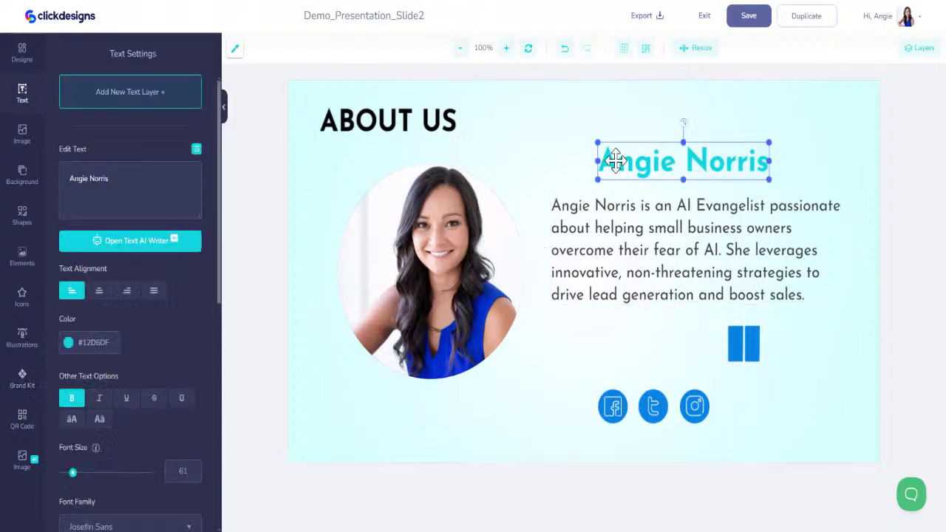
pyautogui.moveTo(630, 164); pyautogui.dragTo(583, 178)
pyautogui.click(743, 357)
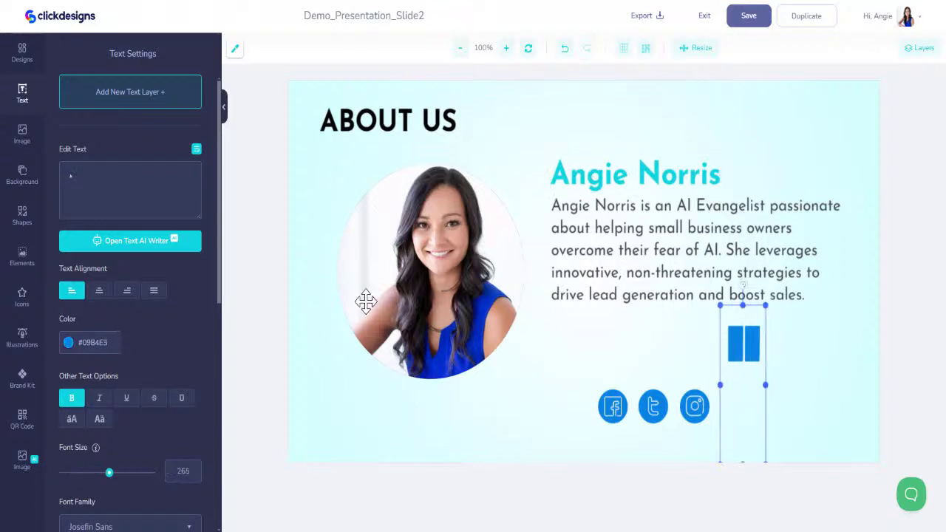
pyautogui.click(22, 378)
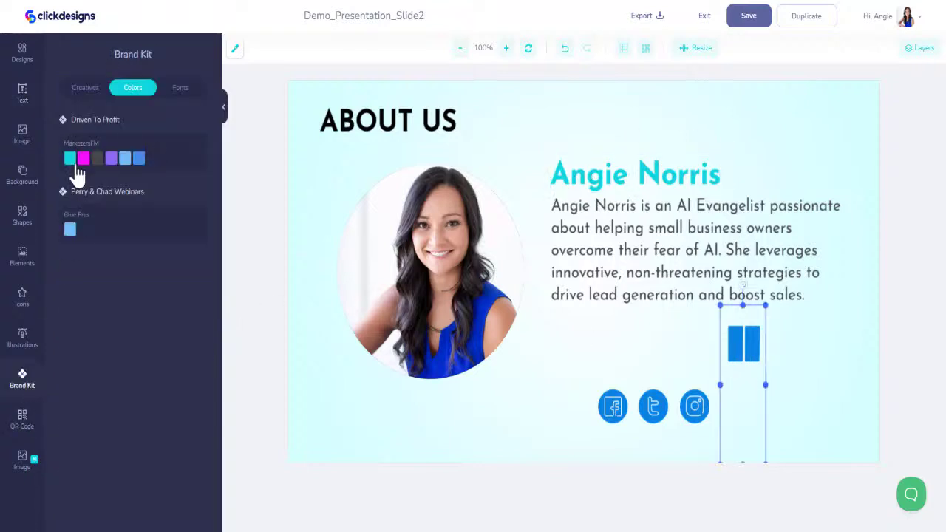
pyautogui.click(73, 163)
# Recolour the Facebook, Twitter and Instagram icons brand cyan, magenta and purple respectively
pyautogui.click(612, 404)
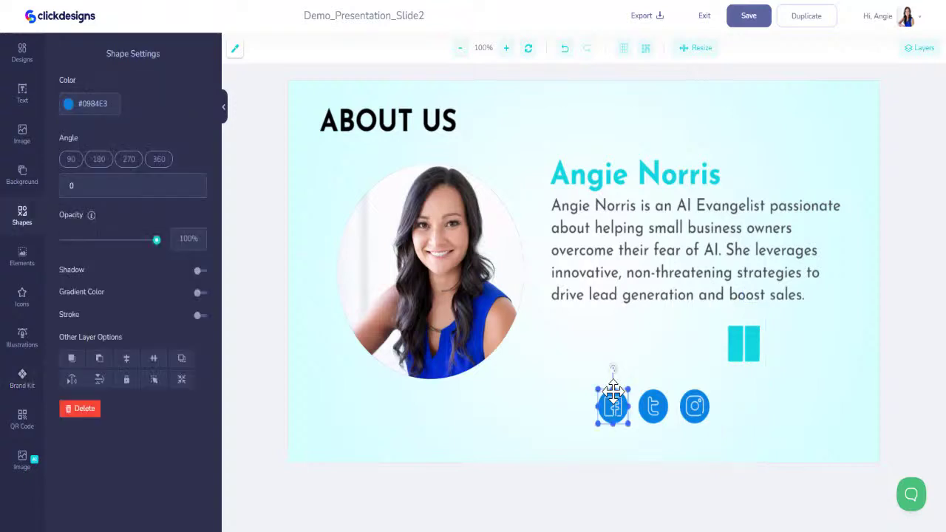
pyautogui.click(22, 378)
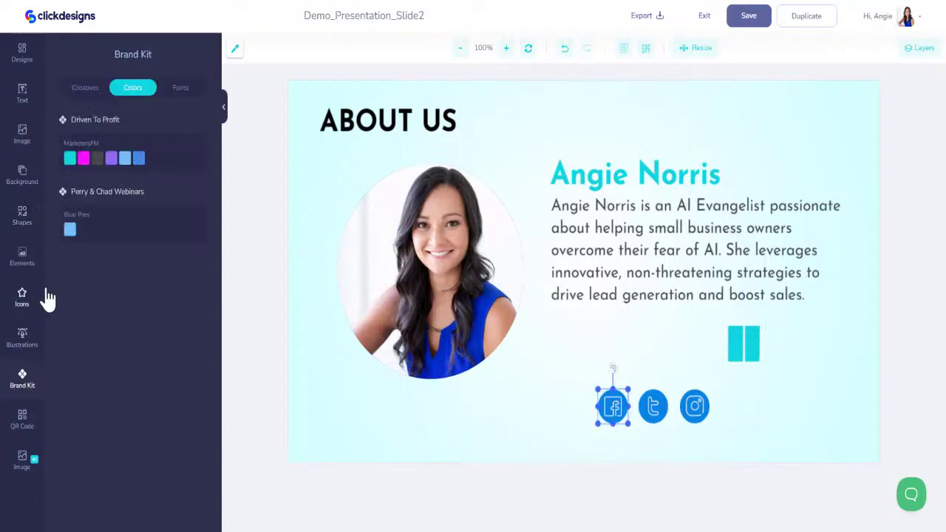
pyautogui.click(69, 157)
pyautogui.click(654, 399)
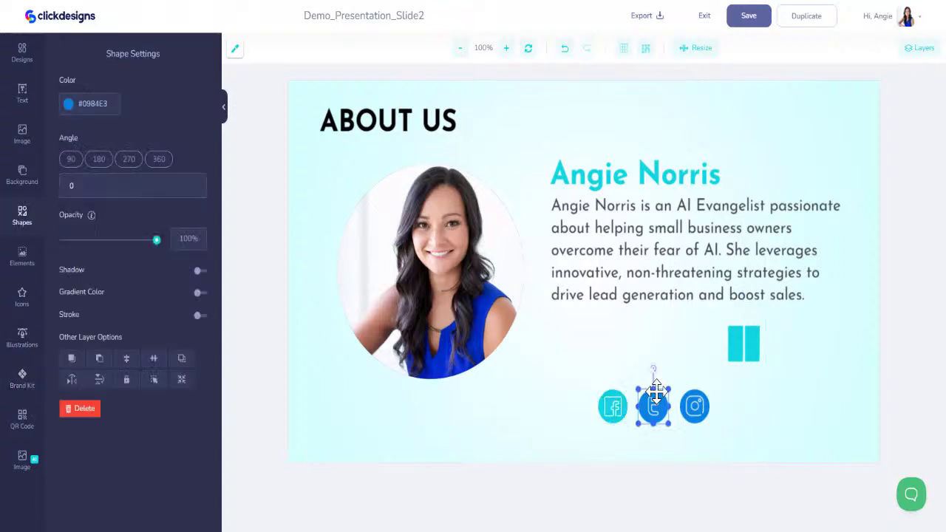
pyautogui.click(22, 377)
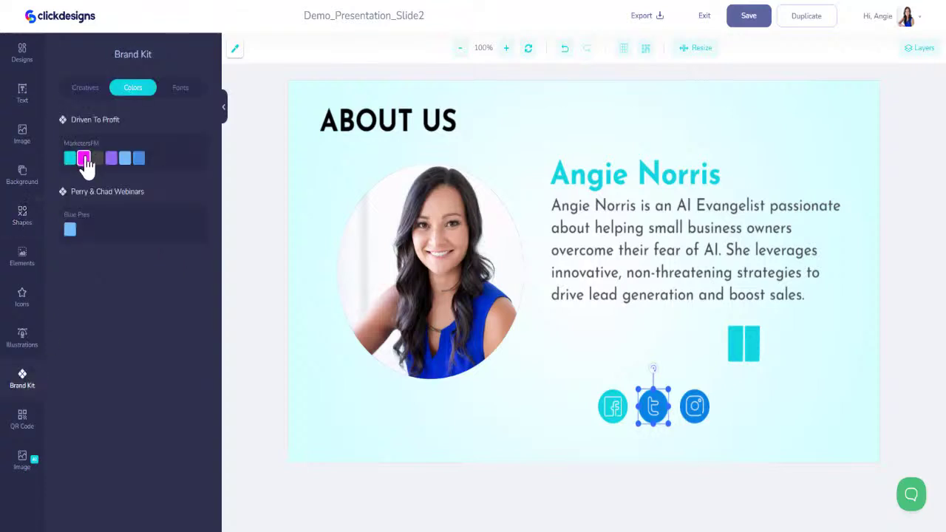
pyautogui.click(83, 157)
pyautogui.click(694, 395)
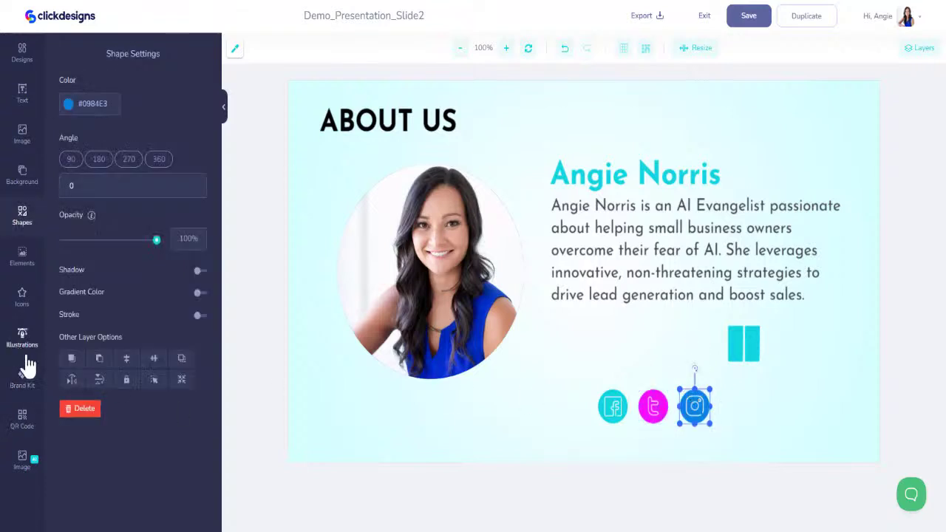
pyautogui.click(23, 379)
pyautogui.click(111, 157)
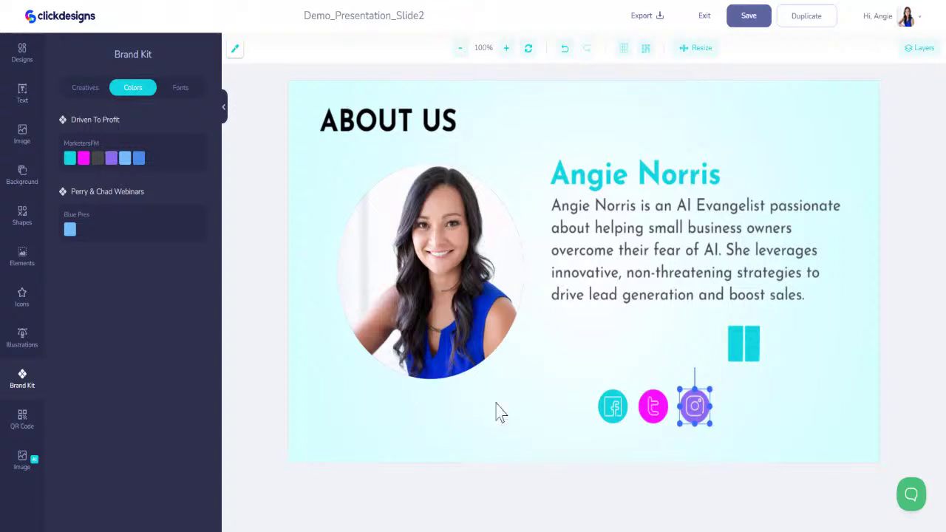
# Make the teal bar element dark grey #464648 and shift it further right
pyautogui.click(750, 345)
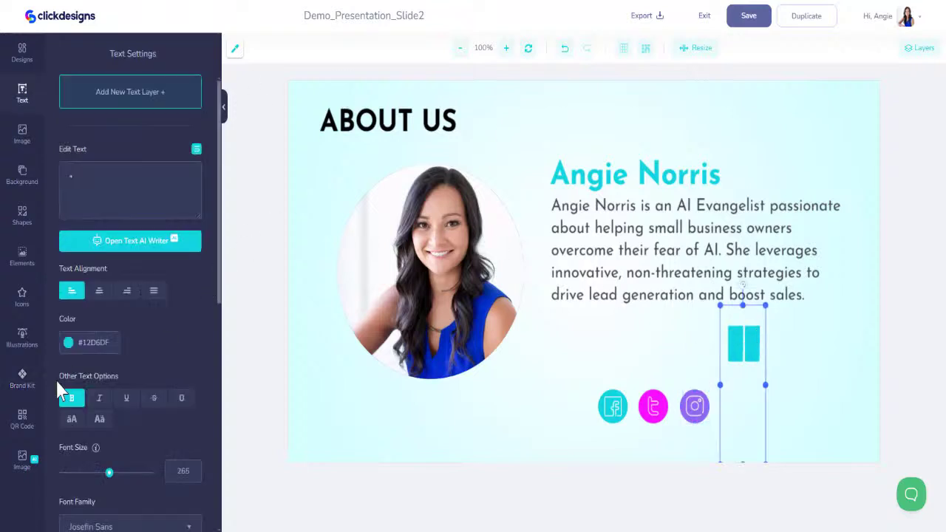
pyautogui.click(22, 378)
pyautogui.click(97, 157)
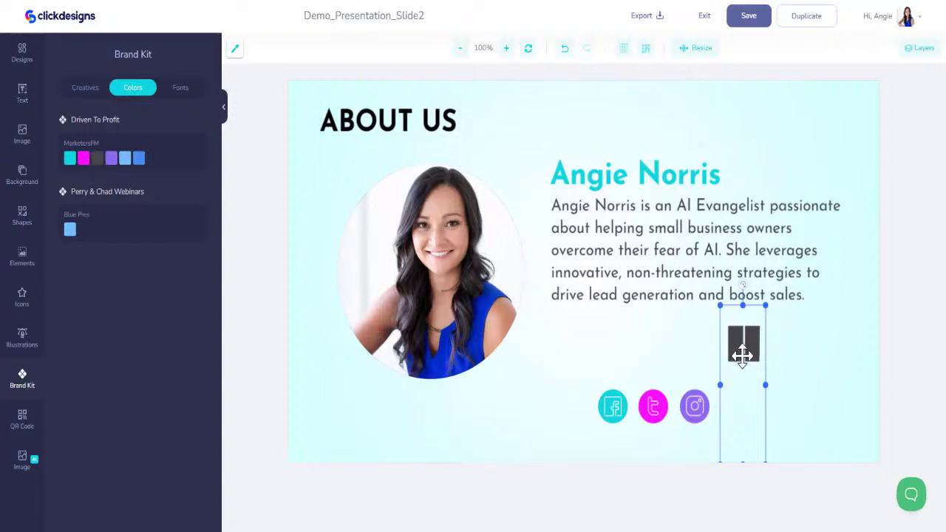
pyautogui.moveTo(744, 347); pyautogui.dragTo(831, 353)
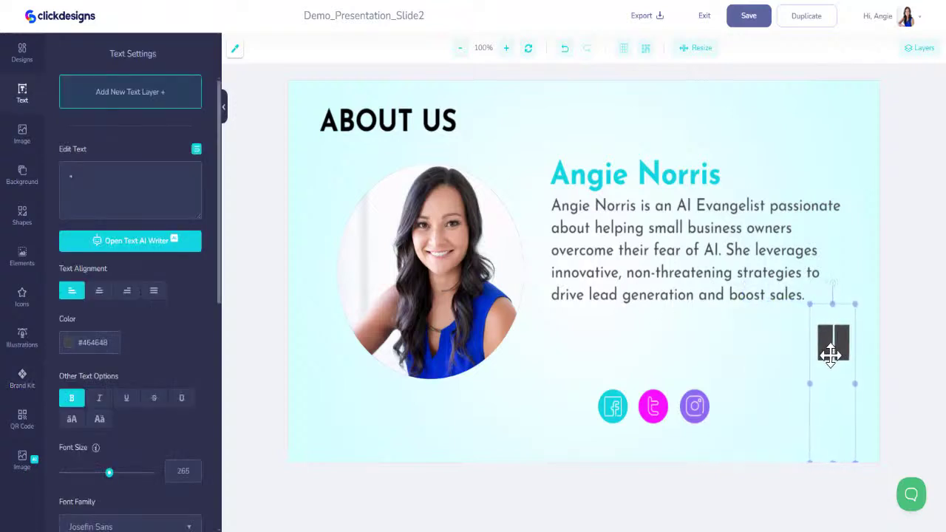
# Save the About Us slide, exit to My Designs and select the Demo_Presentation_Slide2 title text
pyautogui.click(752, 21)
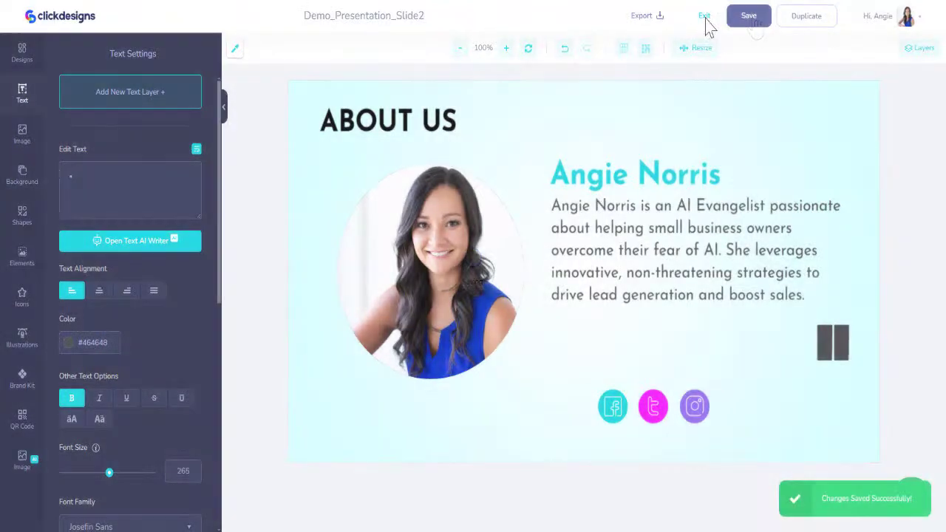
pyautogui.click(706, 20)
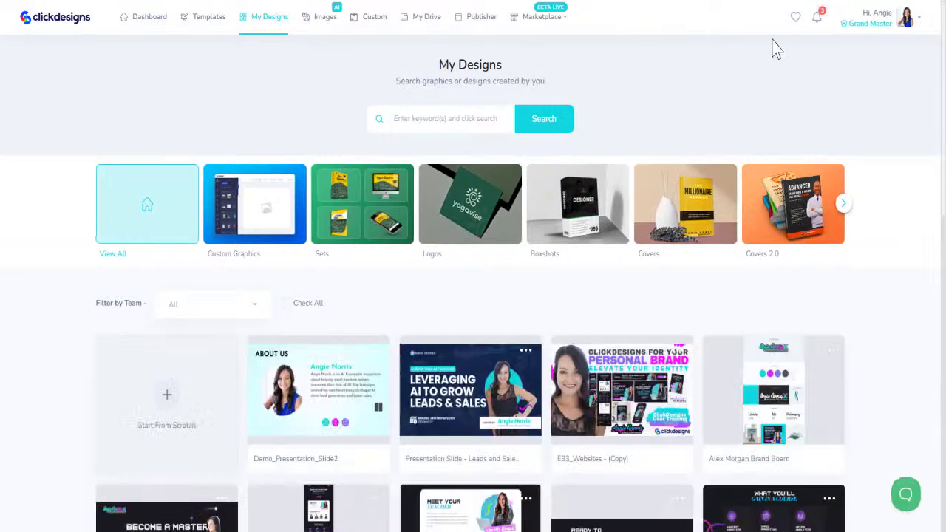
pyautogui.moveTo(346, 467)
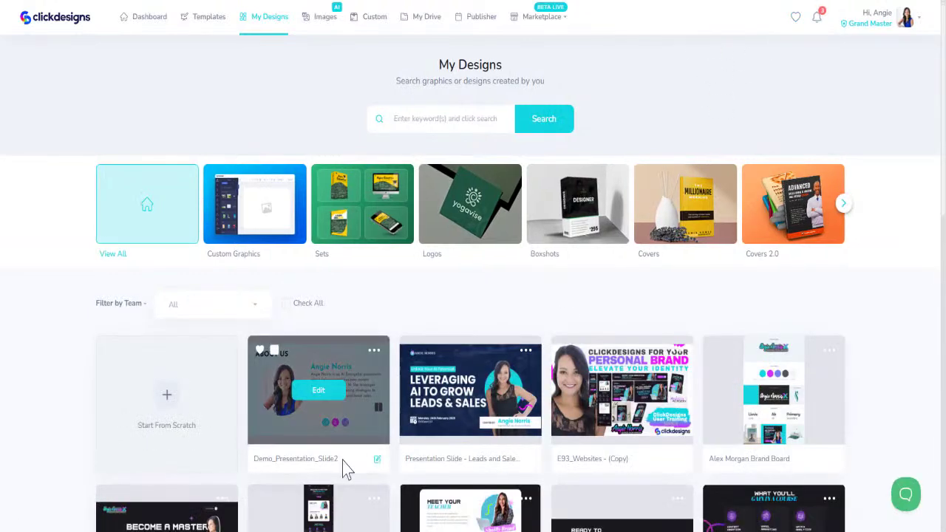
pyautogui.click(377, 460)
pyautogui.moveTo(355, 458); pyautogui.dragTo(212, 468)
pyautogui.hotkey('ctrl', 'c')
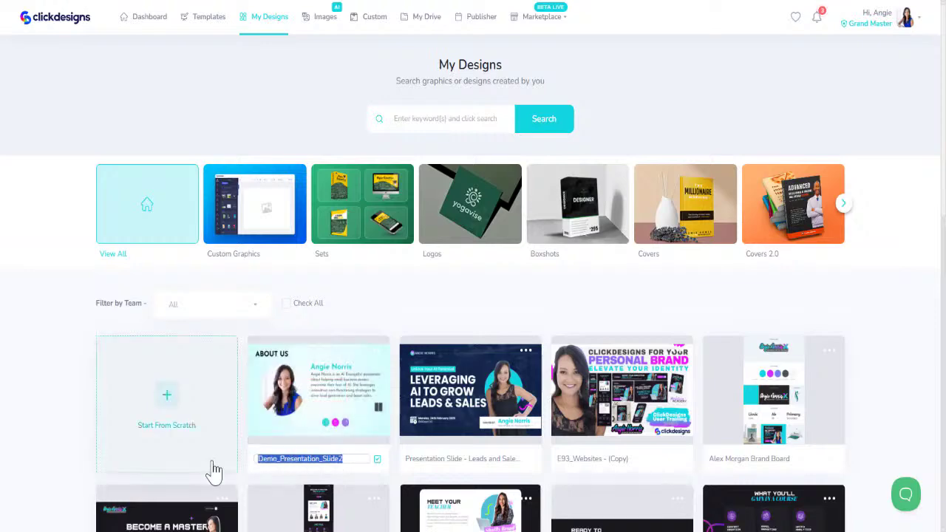
# Start a new design titled 'Demo_Presentation_Slide3' from the favourite Business Project template
pyautogui.click(796, 21)
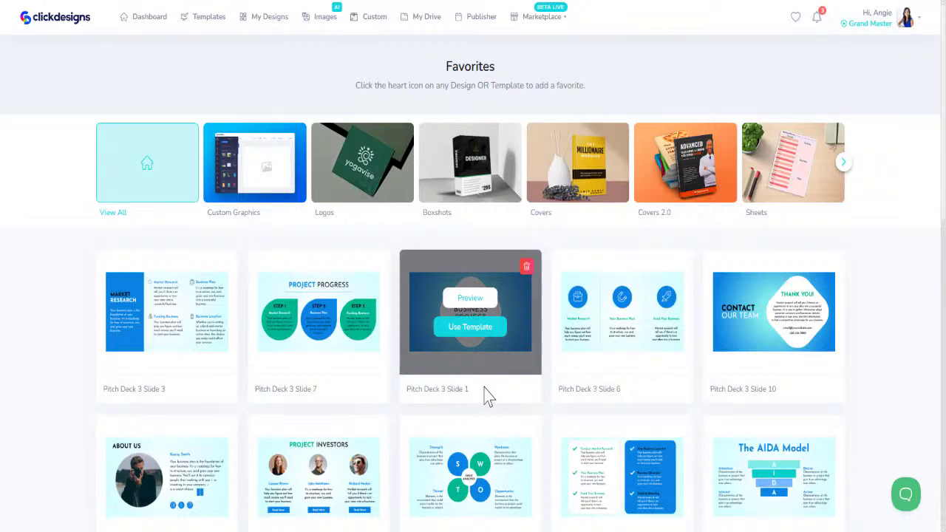
pyautogui.click(474, 335)
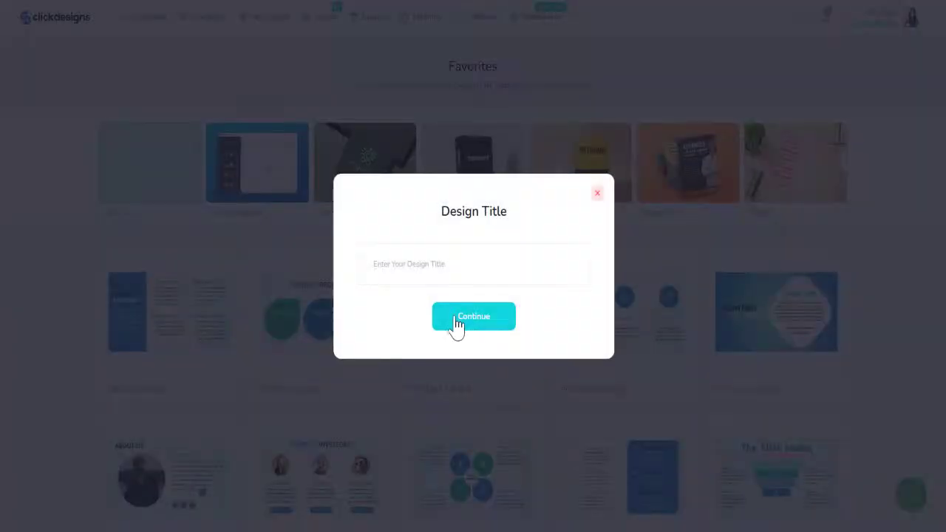
pyautogui.write('Demo_Presentation_Slide1')
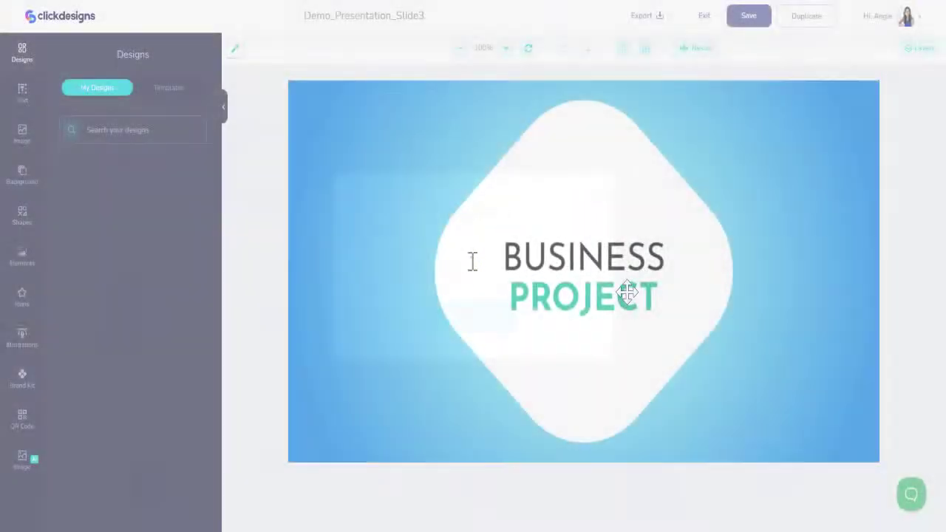
pyautogui.click(624, 296)
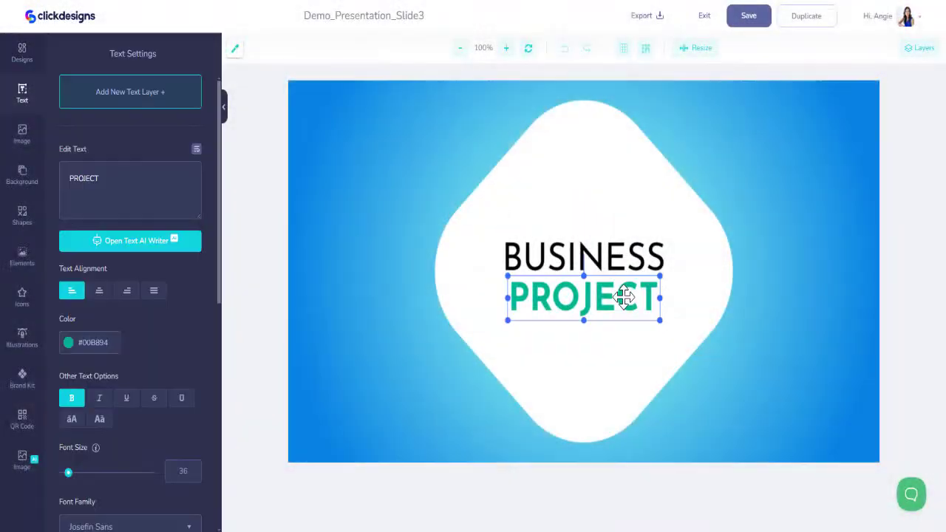
# Apply the Brand Kit cyan swatch to the word PROJECT, then save and exit the editor
pyautogui.click(23, 378)
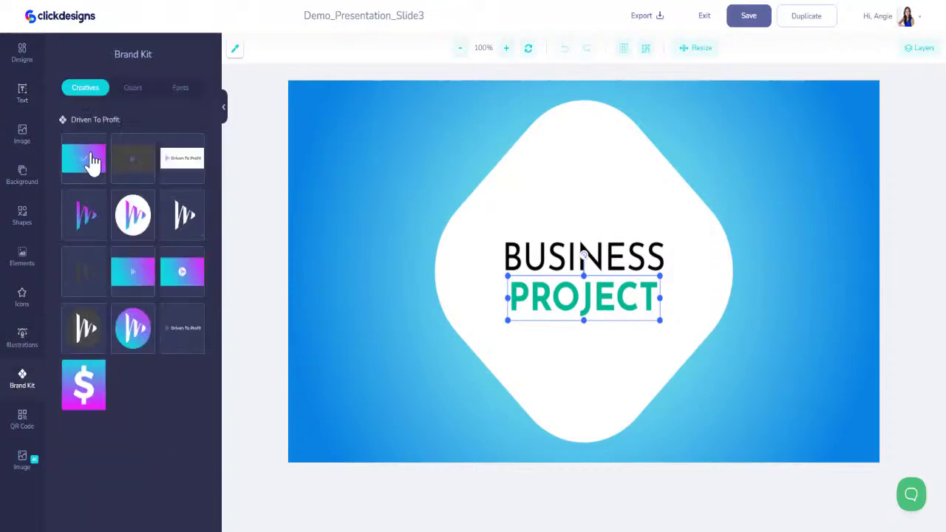
pyautogui.click(122, 89)
pyautogui.click(69, 159)
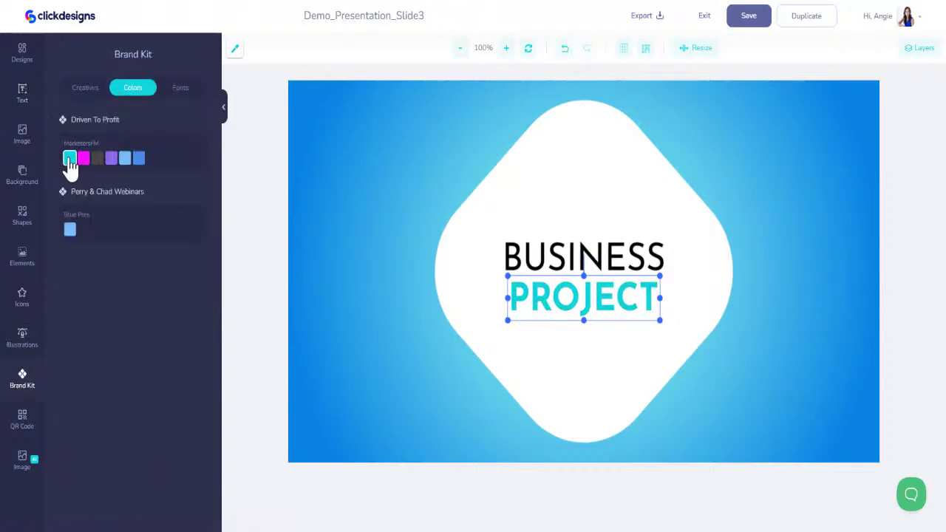
pyautogui.click(815, 137)
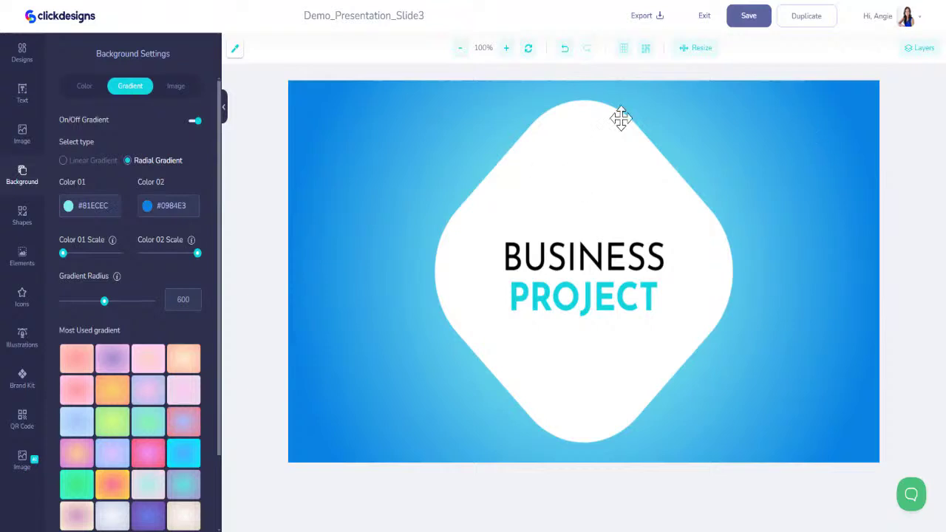
pyautogui.click(756, 21)
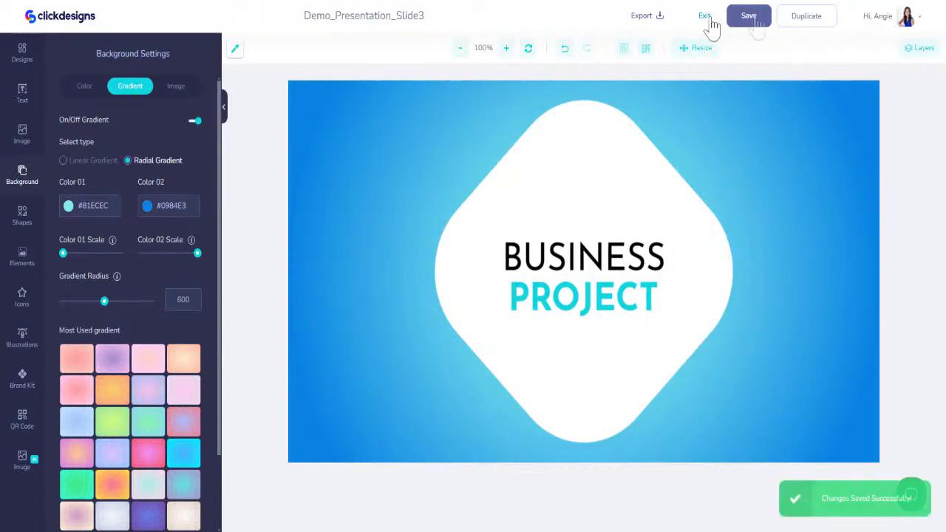
pyautogui.click(706, 18)
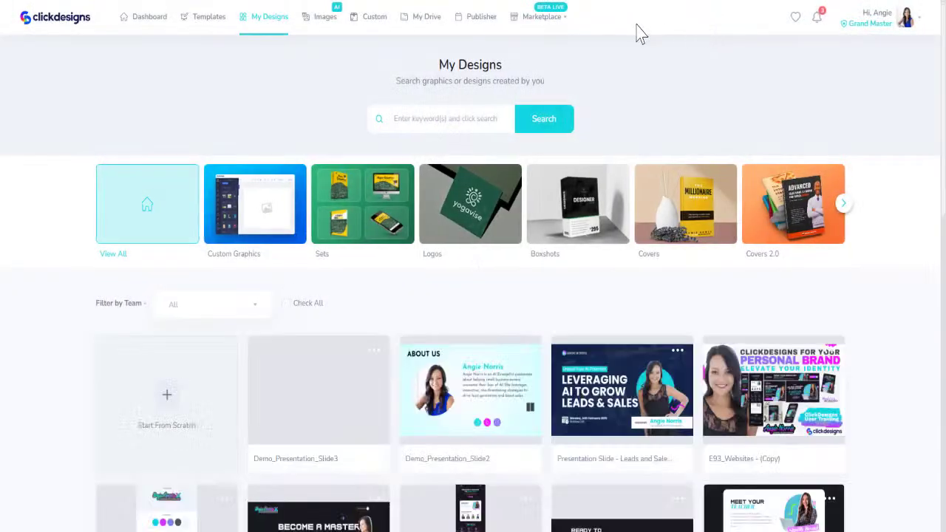
# Create 'Demo_Presentation_Slide4' from the favourite Pitch Deck 3 Slide 4 (Project Investors) template
pyautogui.click(795, 18)
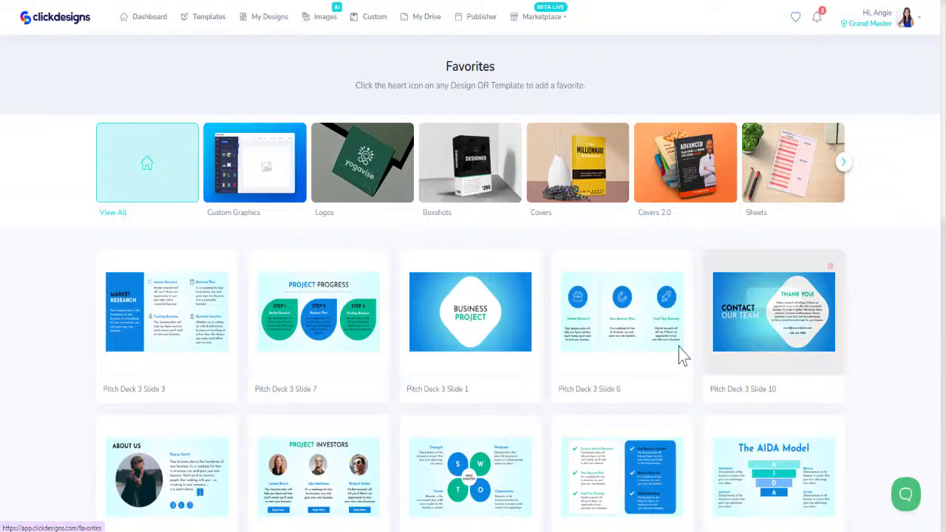
pyautogui.scroll(-3, 554, 481)
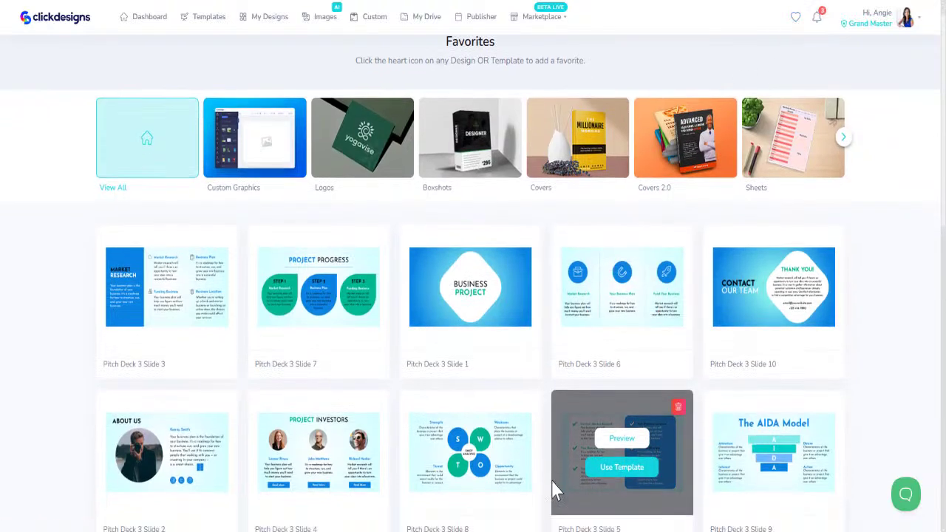
pyautogui.moveTo(358, 332)
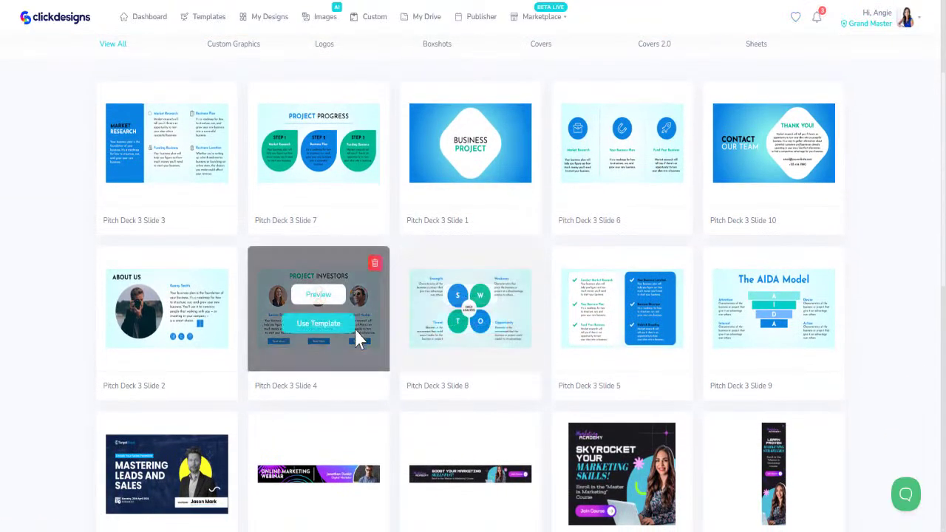
pyautogui.click(318, 325)
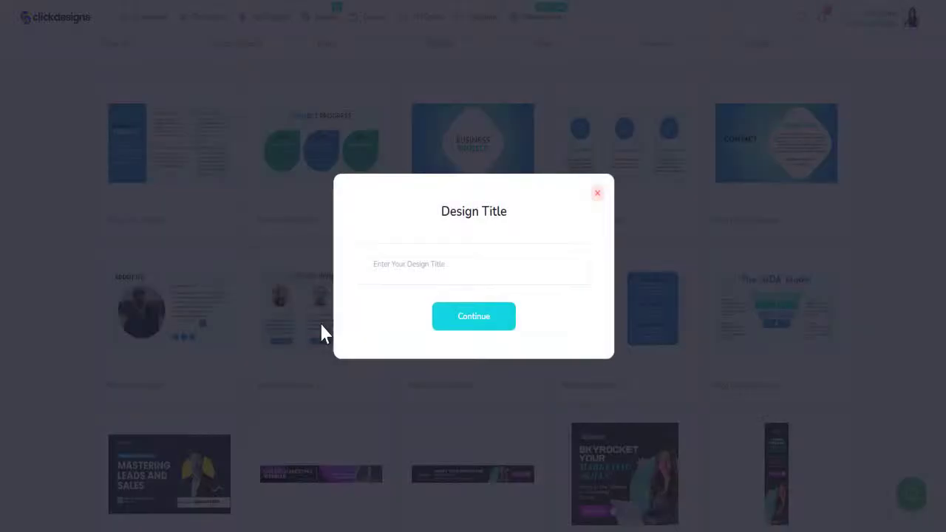
pyautogui.hotkey('ctrl', 'v')
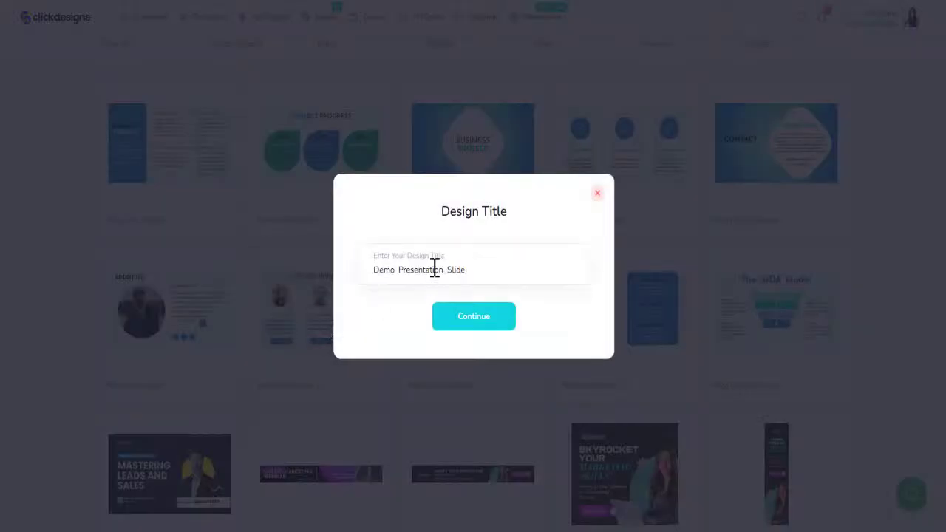
pyautogui.click(468, 325)
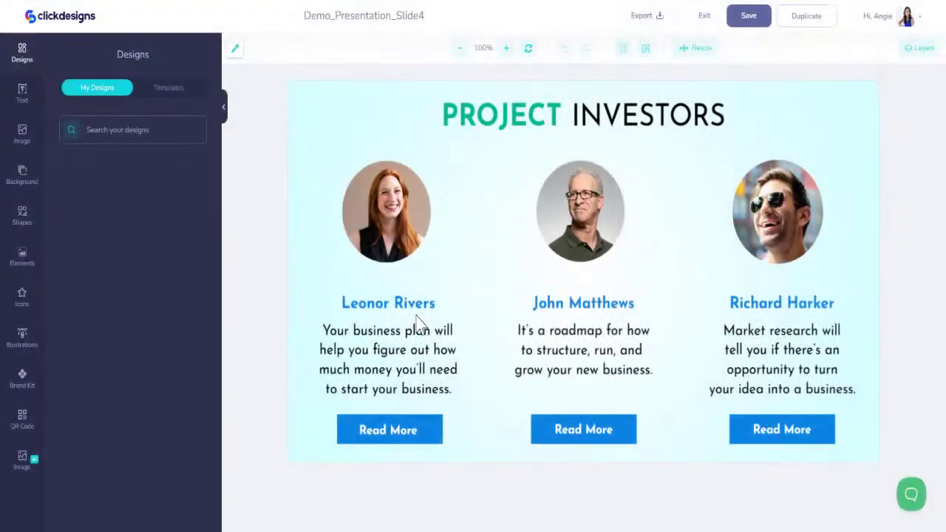
pyautogui.click(414, 304)
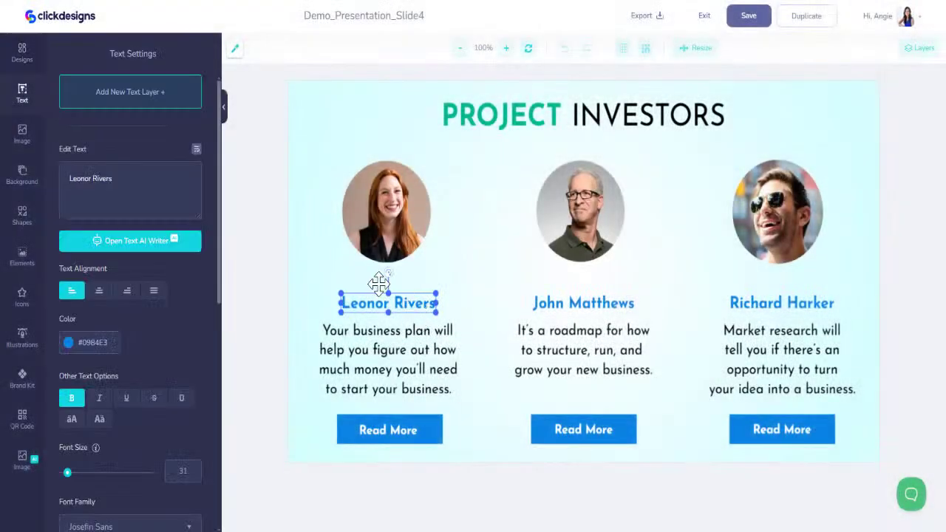
# Recolour all three investor names to the brand cyan swatch
pyautogui.click(22, 419)
pyautogui.click(22, 379)
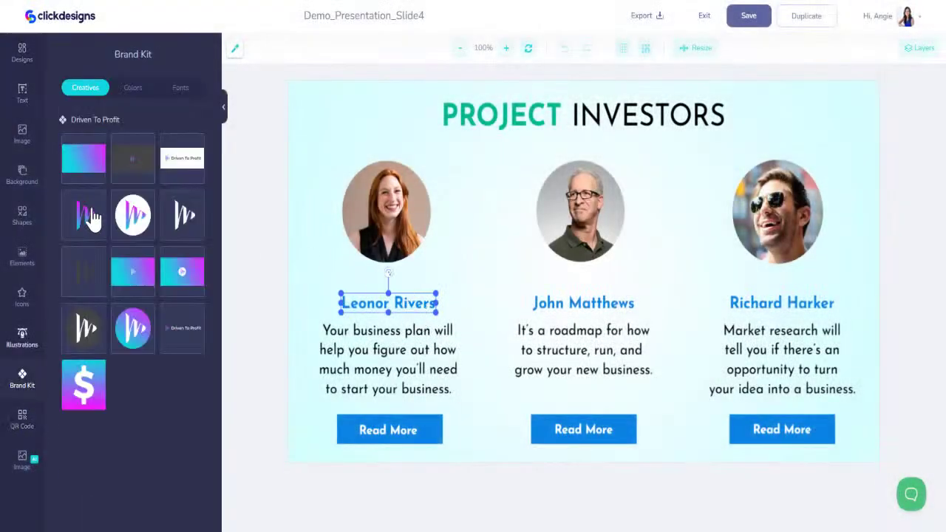
pyautogui.click(132, 88)
pyautogui.click(69, 159)
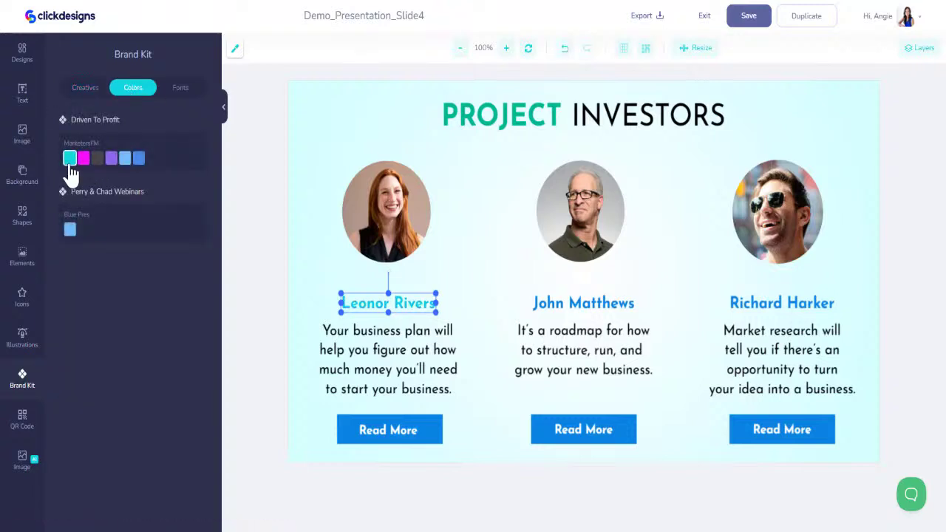
pyautogui.click(543, 303)
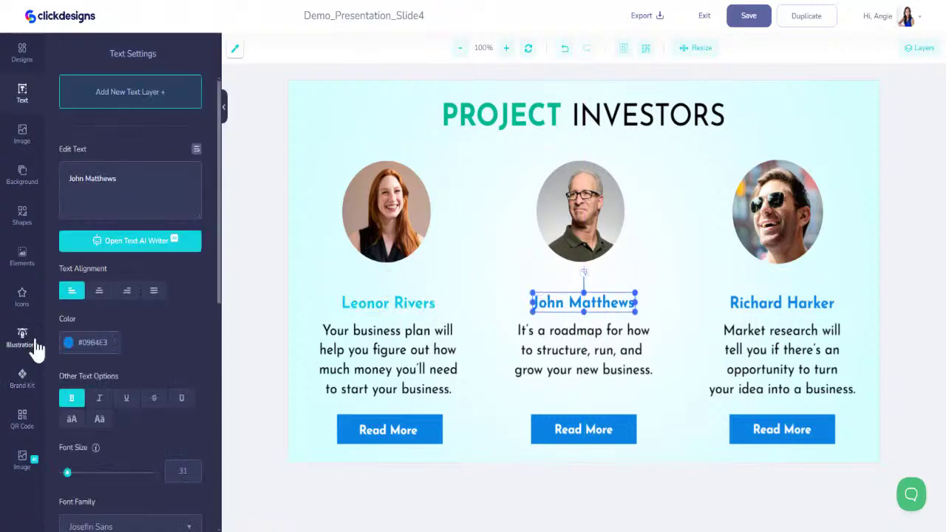
pyautogui.click(22, 380)
pyautogui.click(70, 157)
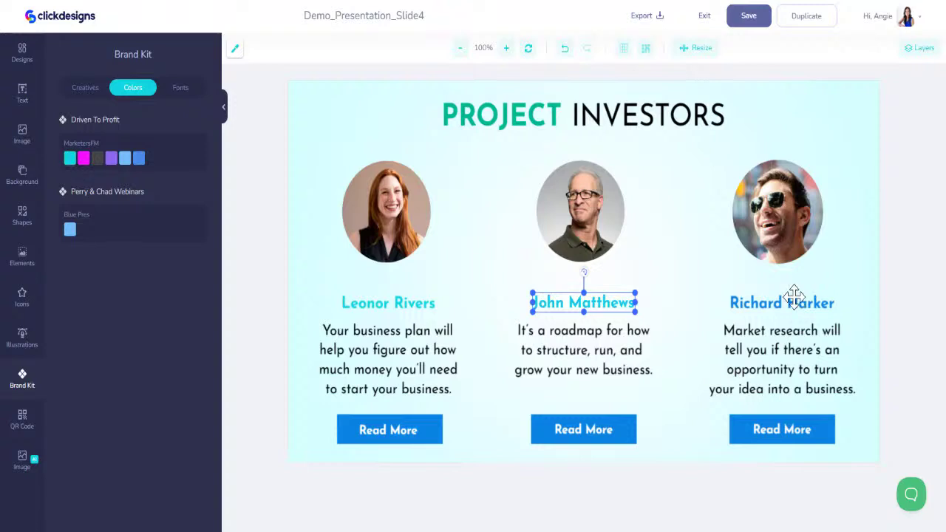
pyautogui.click(792, 299)
pyautogui.click(22, 379)
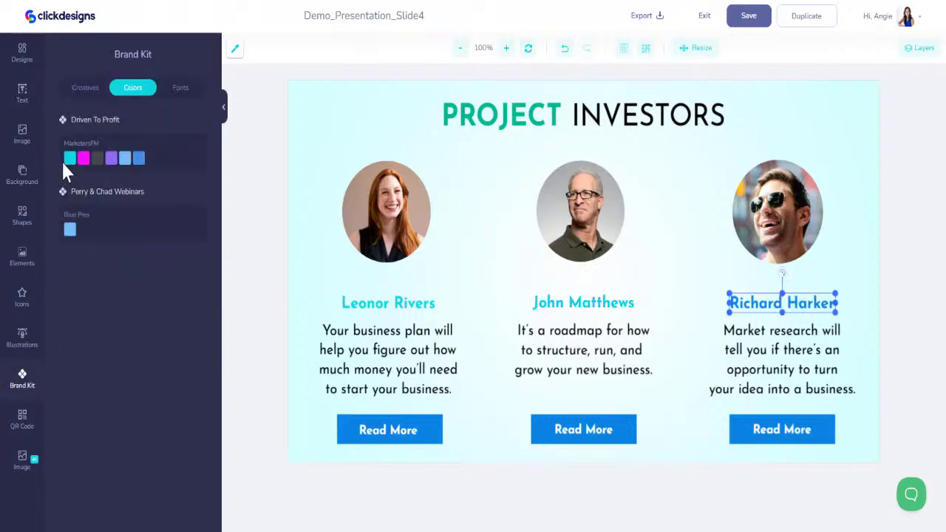
pyautogui.click(70, 157)
# Fill the left, middle and right Read More buttons with brand cyan
pyautogui.click(415, 423)
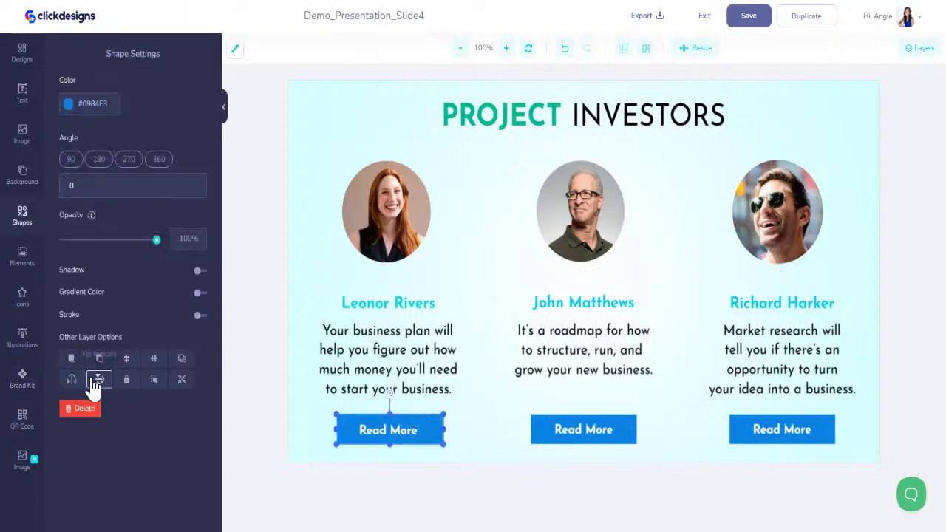
pyautogui.click(22, 379)
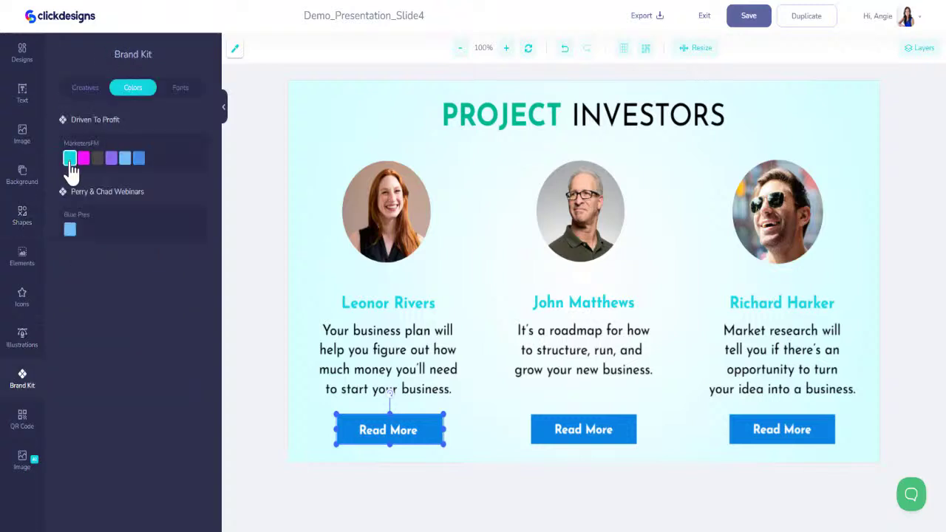
pyautogui.click(70, 158)
pyautogui.click(623, 418)
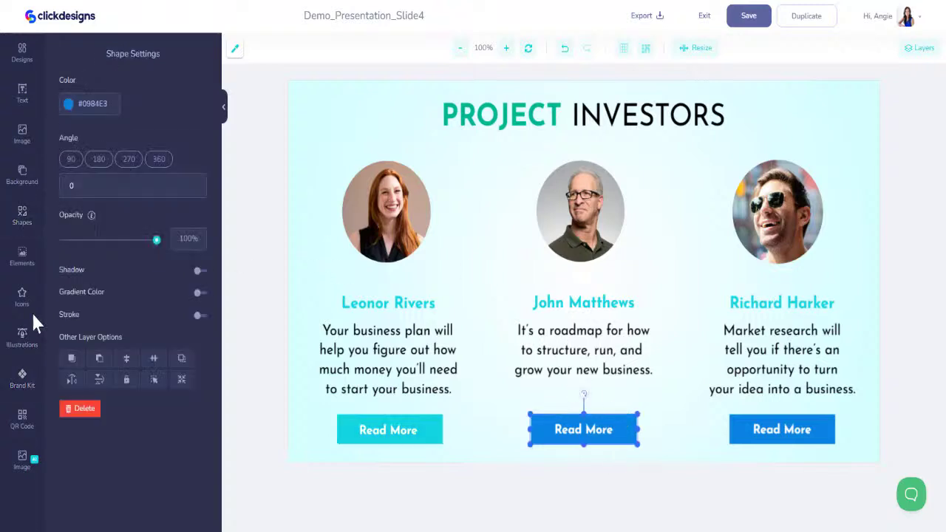
pyautogui.click(22, 379)
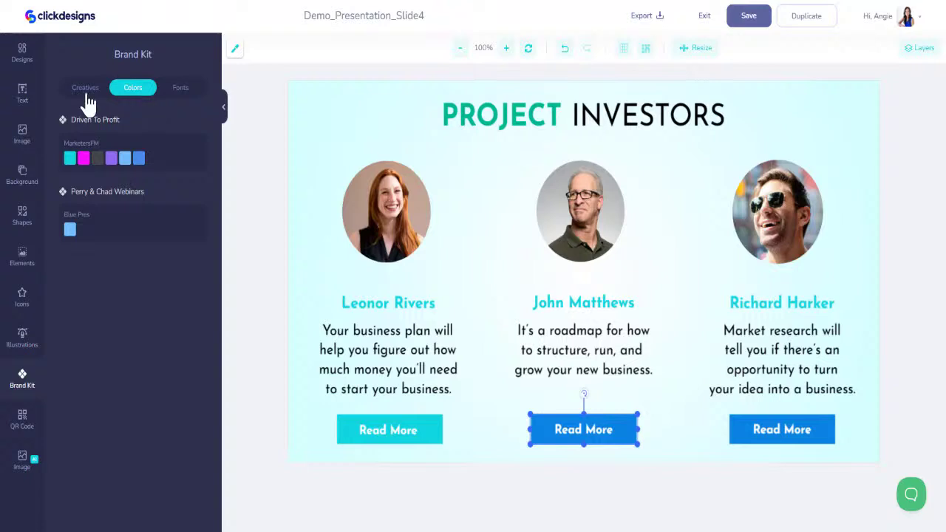
pyautogui.click(70, 158)
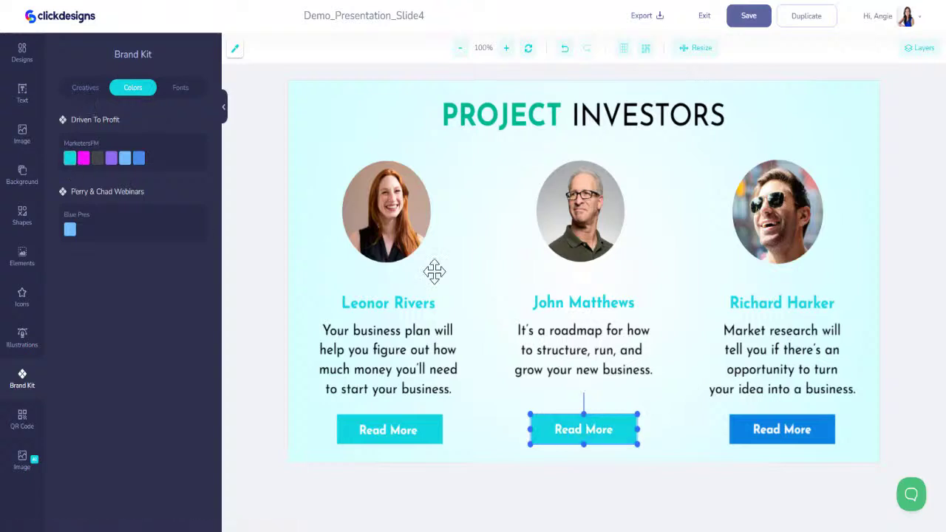
pyautogui.click(786, 416)
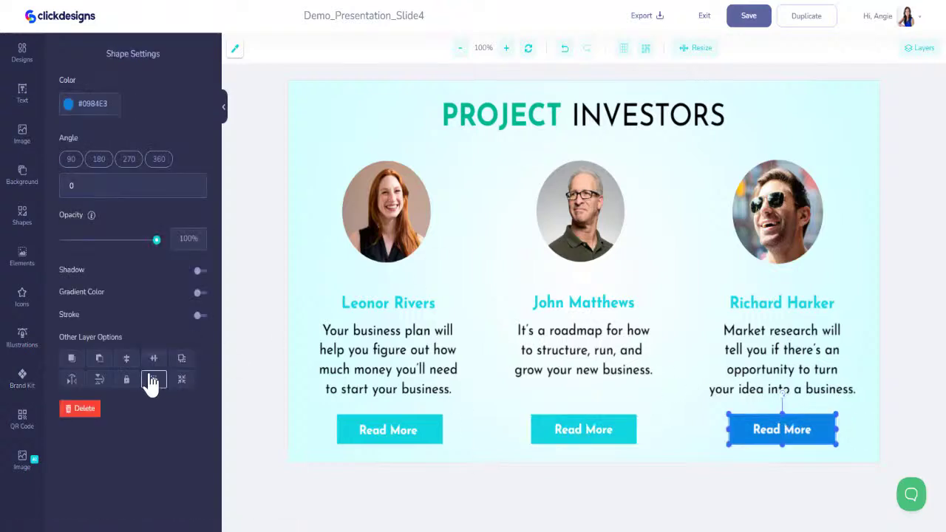
pyautogui.click(22, 377)
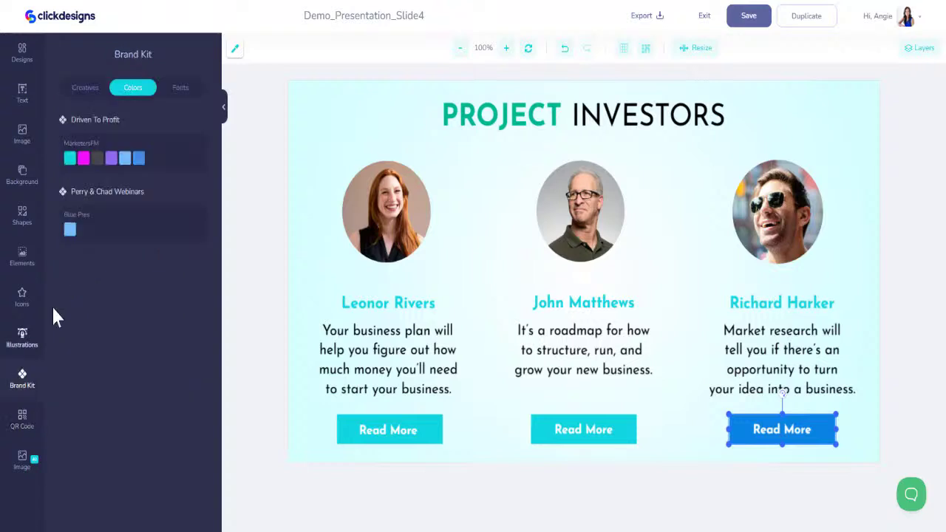
pyautogui.click(69, 158)
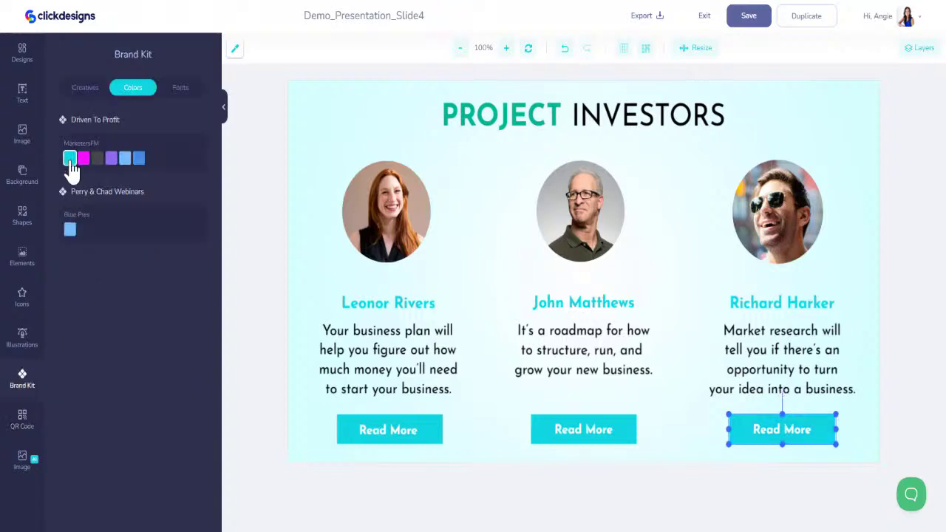
# Make the word PROJECT in the title brand cyan and save the design
pyautogui.click(477, 120)
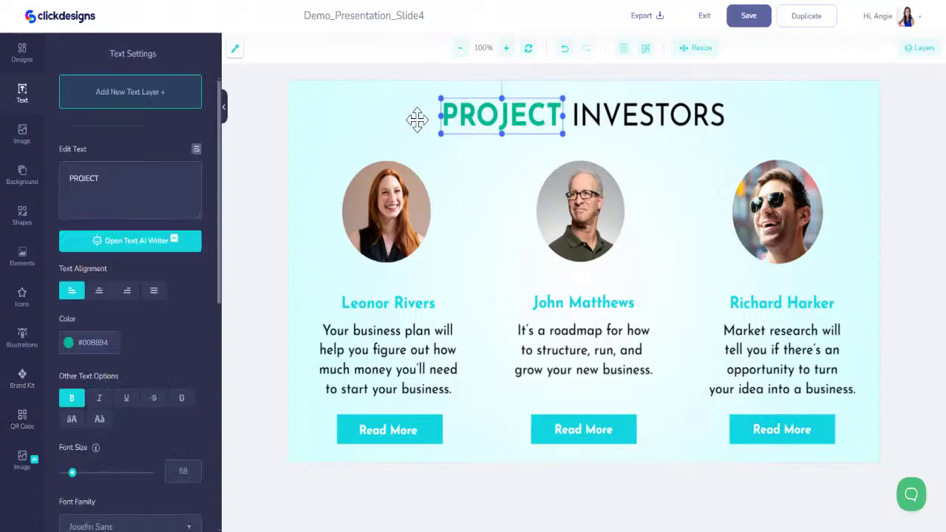
pyautogui.click(22, 378)
pyautogui.click(70, 158)
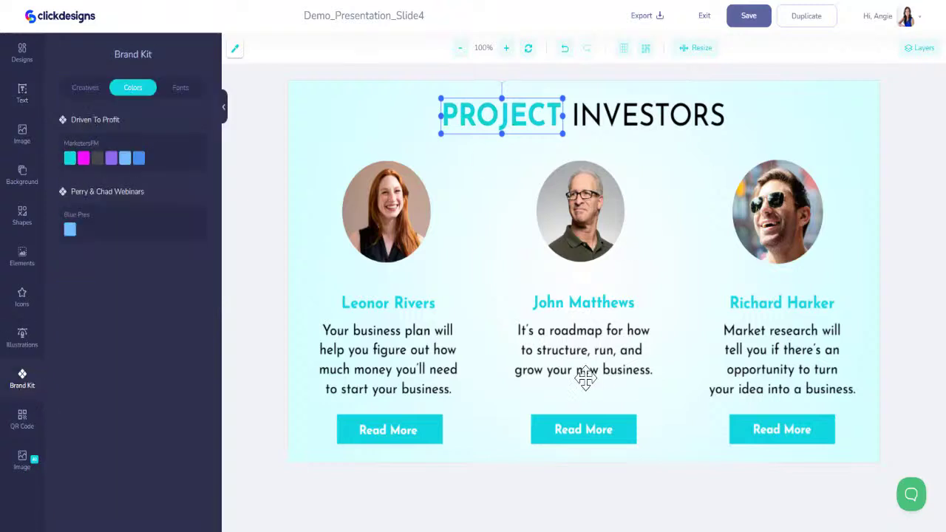
pyautogui.click(747, 18)
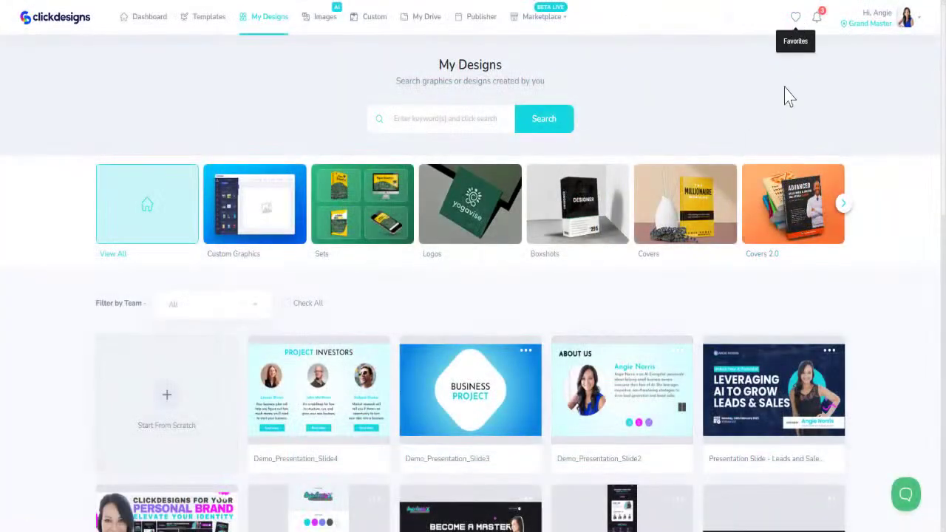
# Create 'Demo_Presentation_Slide5' from the Pitch Deck 3 Slide 6 template and open it
pyautogui.scroll(-1, 473, 242)
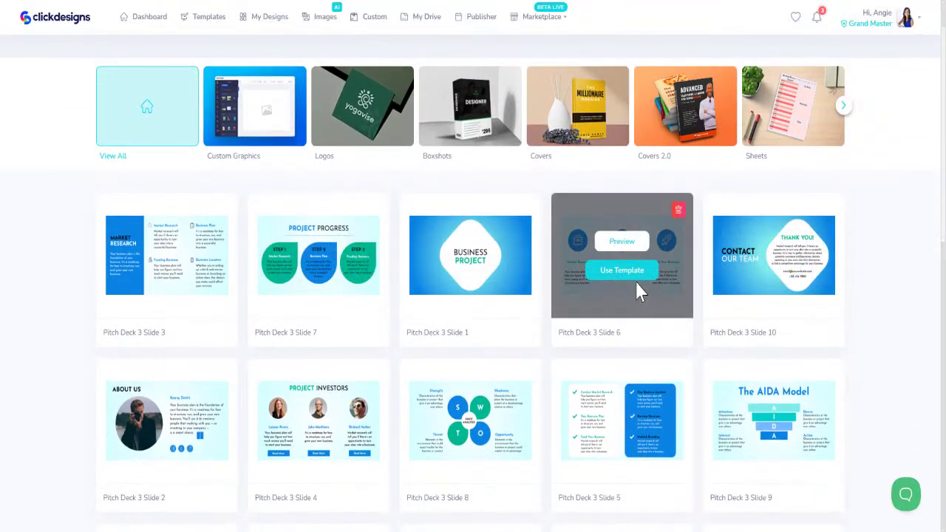
pyautogui.click(627, 271)
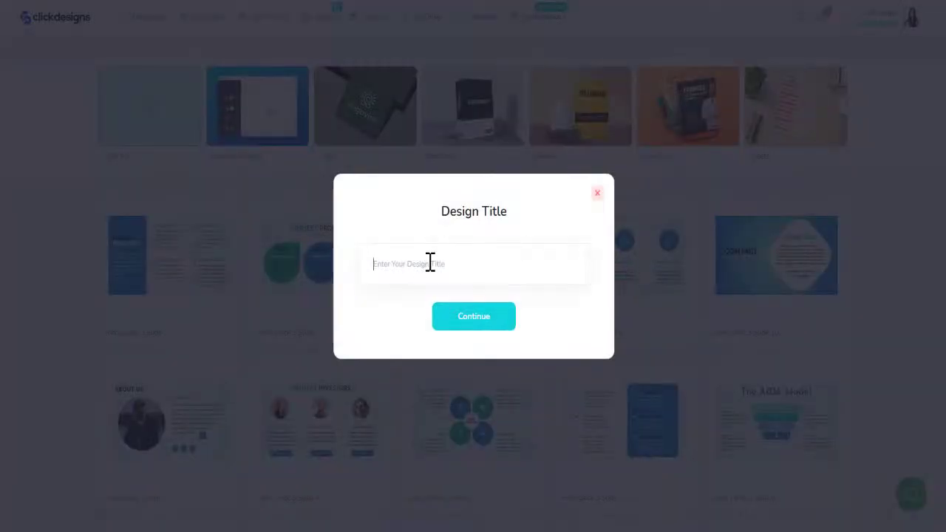
pyautogui.write('Demo_Presentation_Slide2')
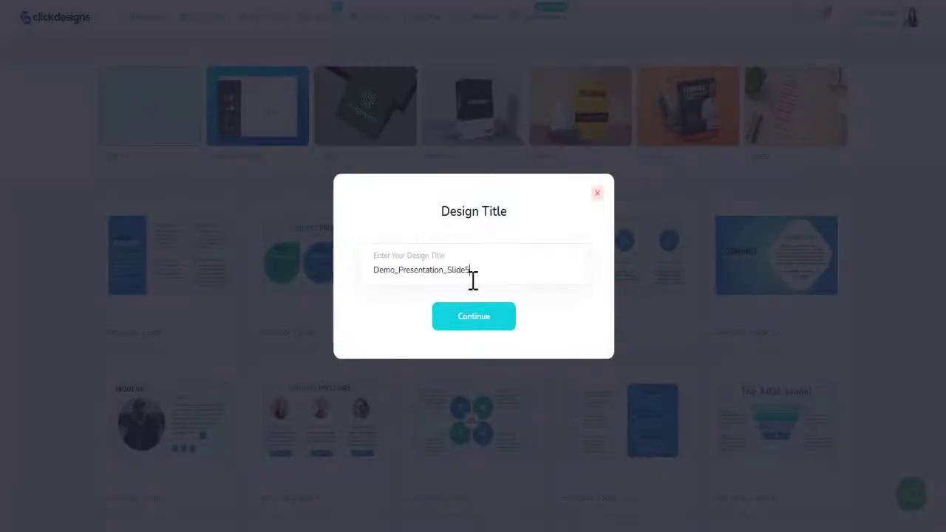
pyautogui.click(484, 325)
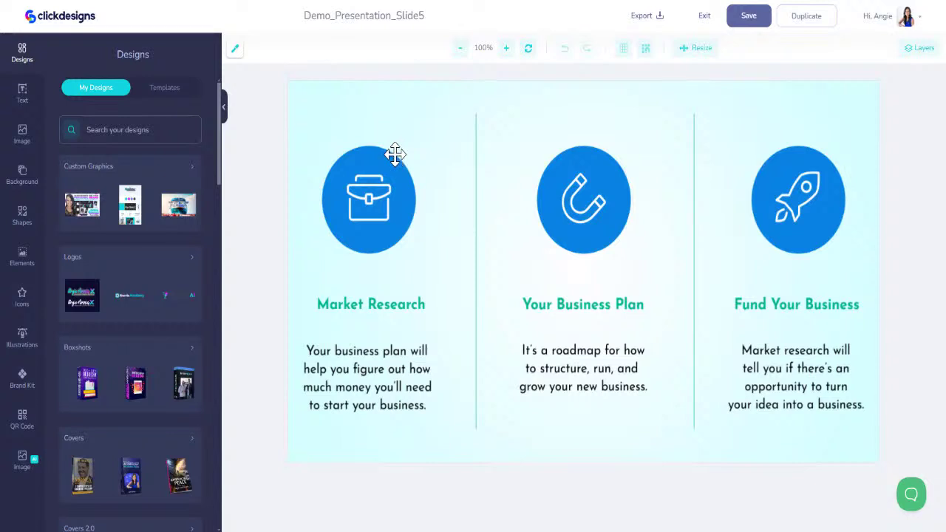
# Recolour the icon circles: briefcase brand cyan, magnet magenta, rocket purple
pyautogui.click(395, 153)
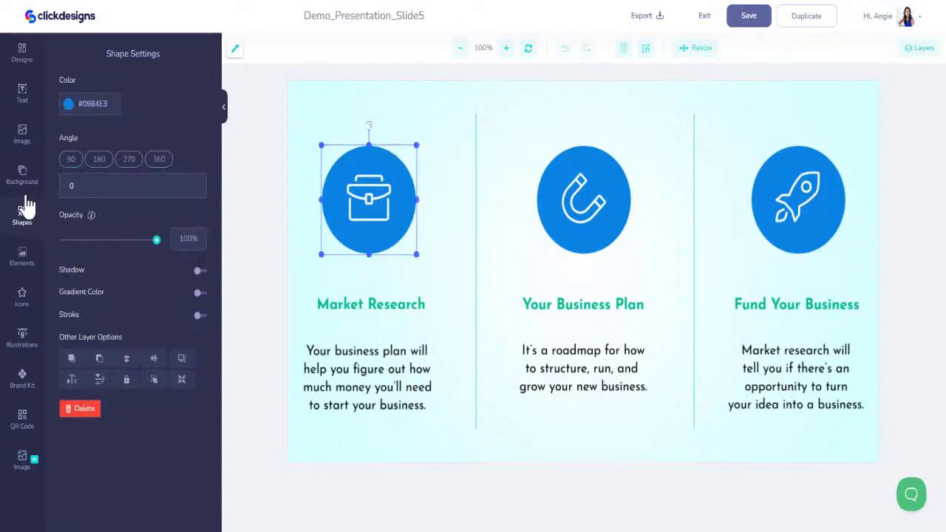
pyautogui.click(26, 375)
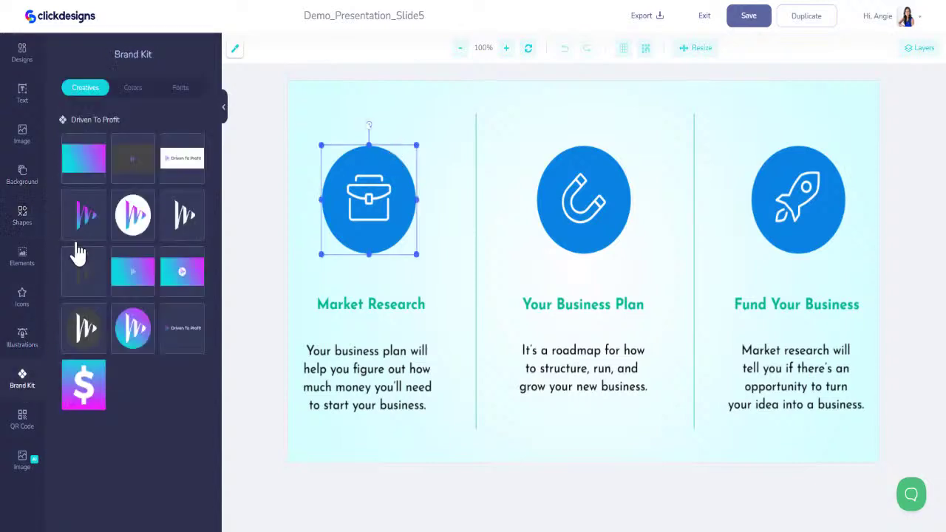
pyautogui.click(133, 89)
pyautogui.click(70, 157)
pyautogui.click(571, 161)
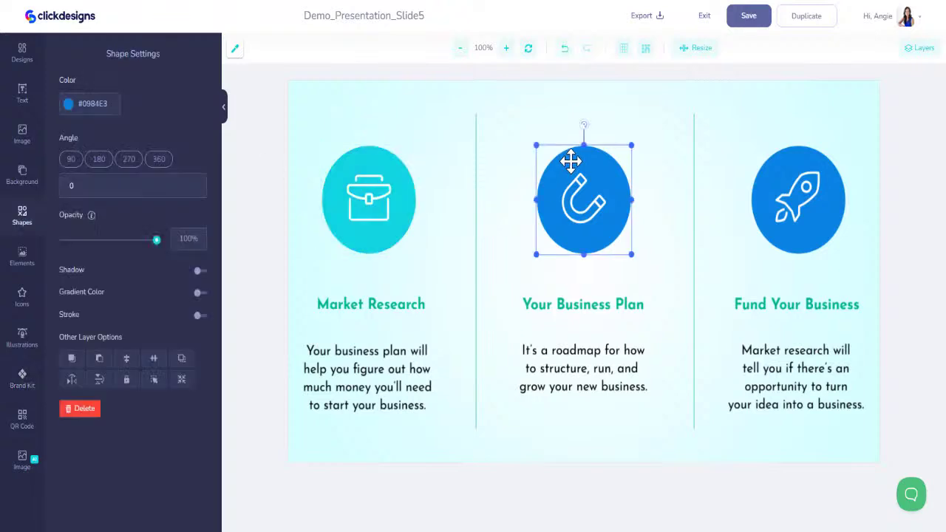
pyautogui.click(40, 381)
pyautogui.click(85, 156)
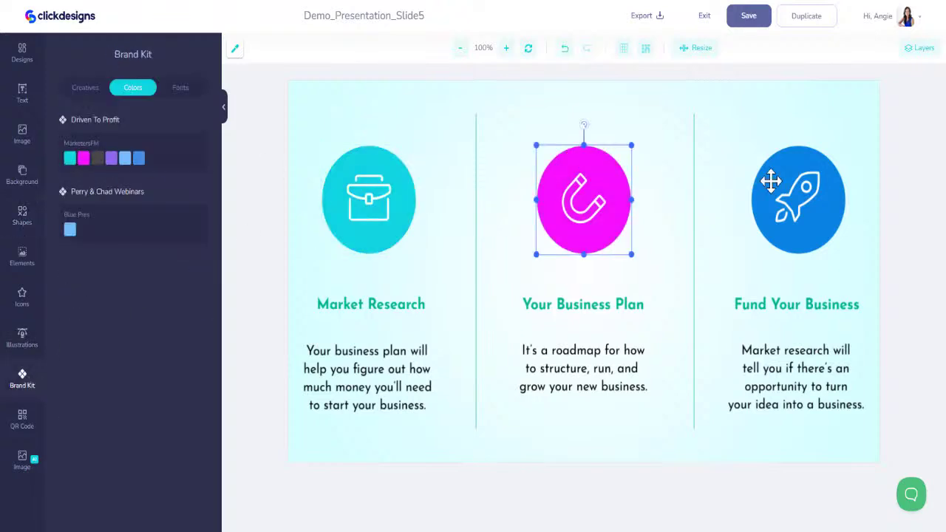
pyautogui.click(790, 169)
pyautogui.click(29, 383)
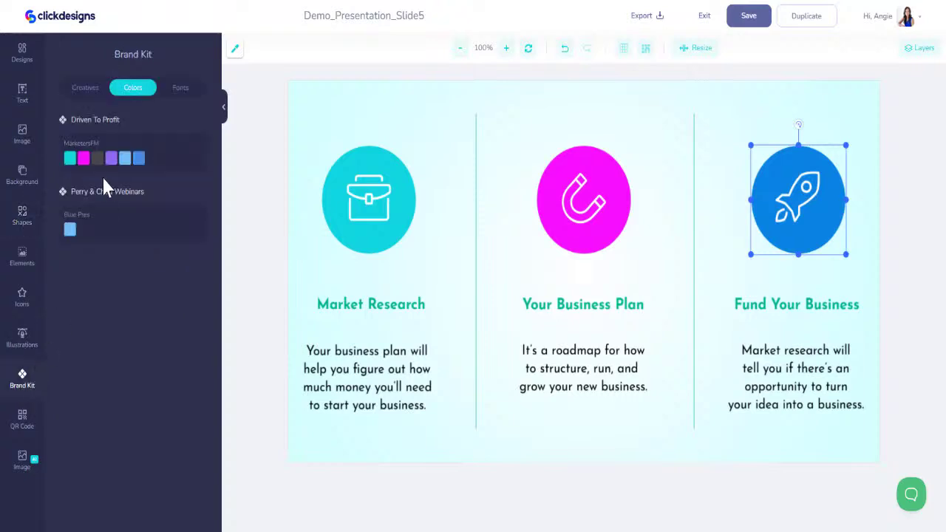
pyautogui.click(111, 158)
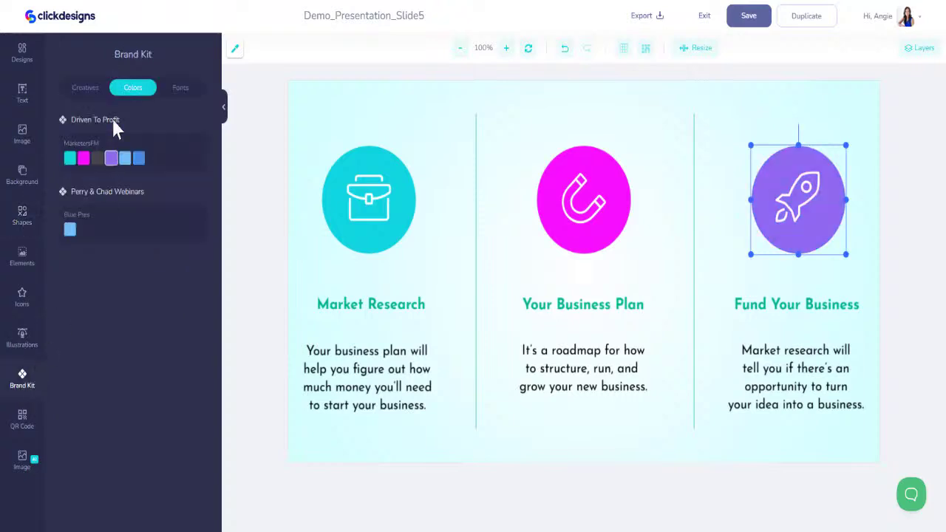
# Match the headings to their circles, making Your Business Plan magenta and Fund Your Business purple
pyautogui.click(398, 303)
pyautogui.click(24, 380)
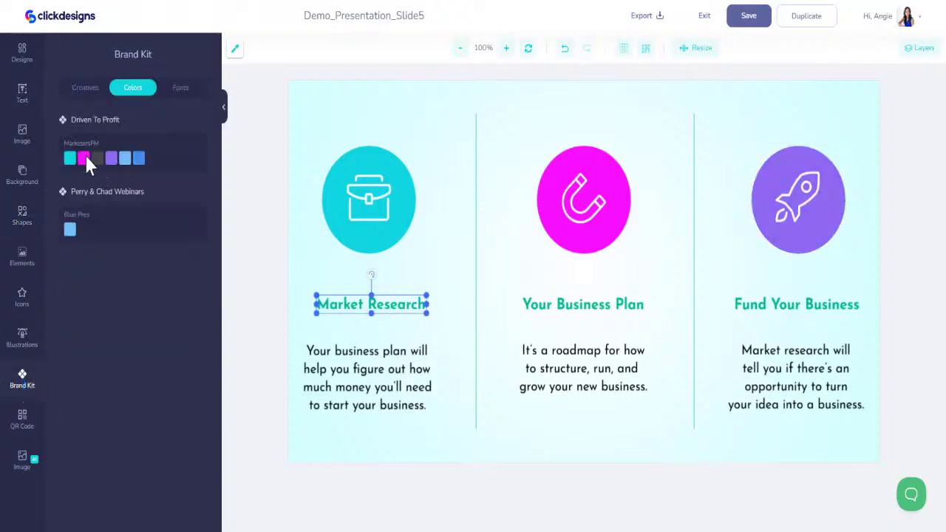
pyautogui.click(553, 305)
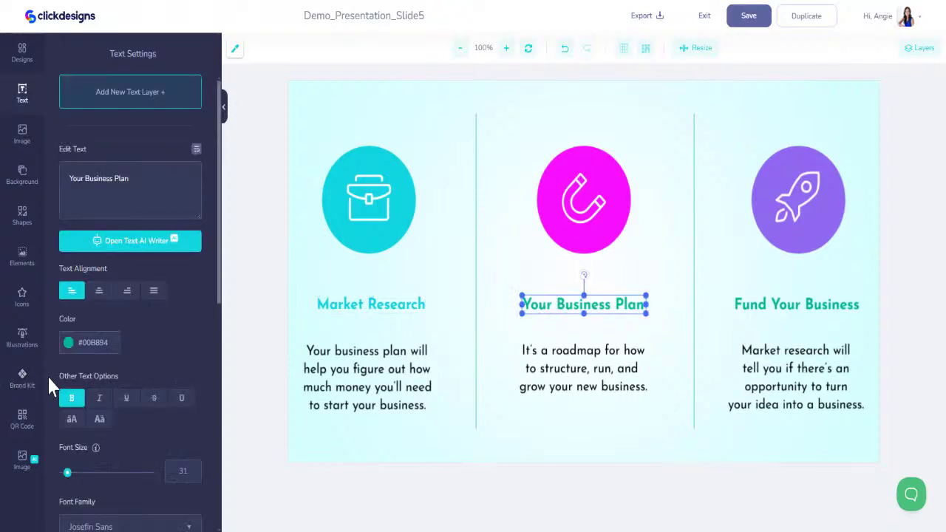
pyautogui.click(26, 382)
pyautogui.click(93, 154)
pyautogui.click(757, 304)
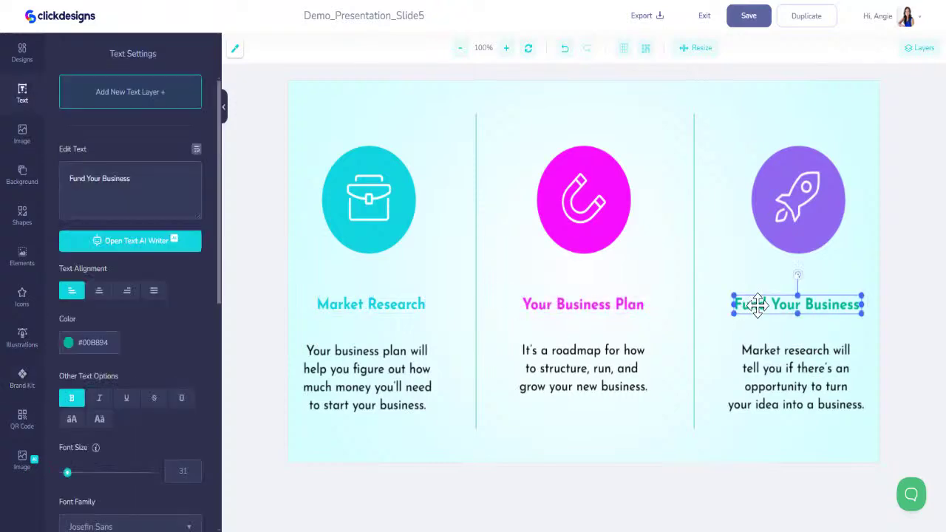
pyautogui.click(24, 381)
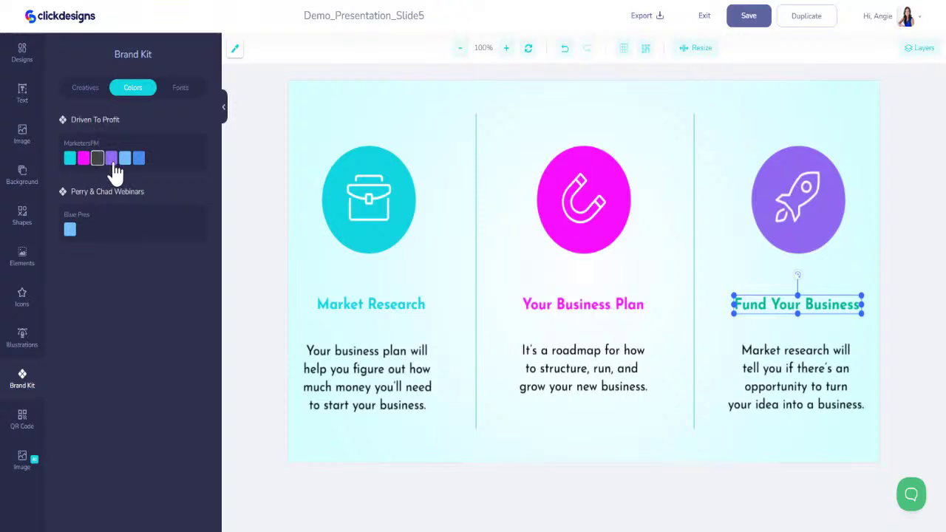
pyautogui.click(111, 158)
pyautogui.click(356, 304)
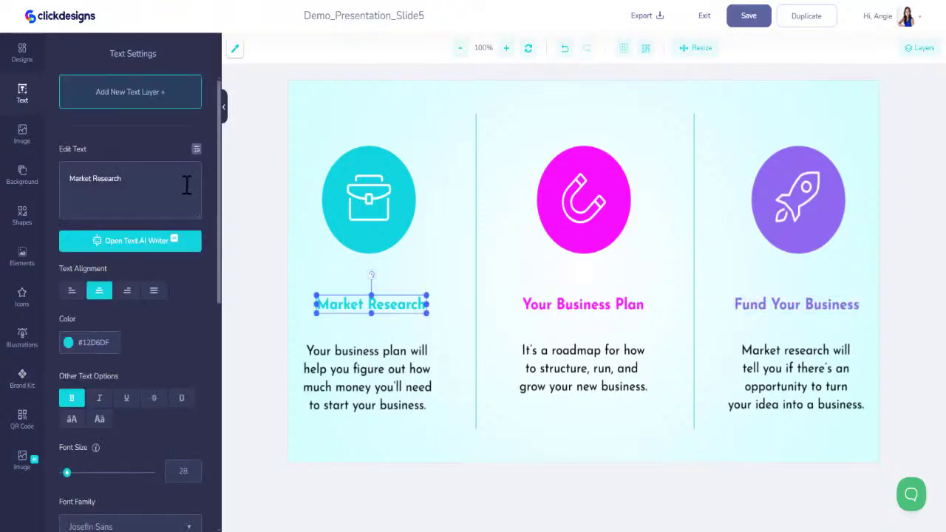
# Retitle the first column 'Plan & Strategize' and paste a wrapped objectives description centred beneath it
pyautogui.tripleClick(145, 182)
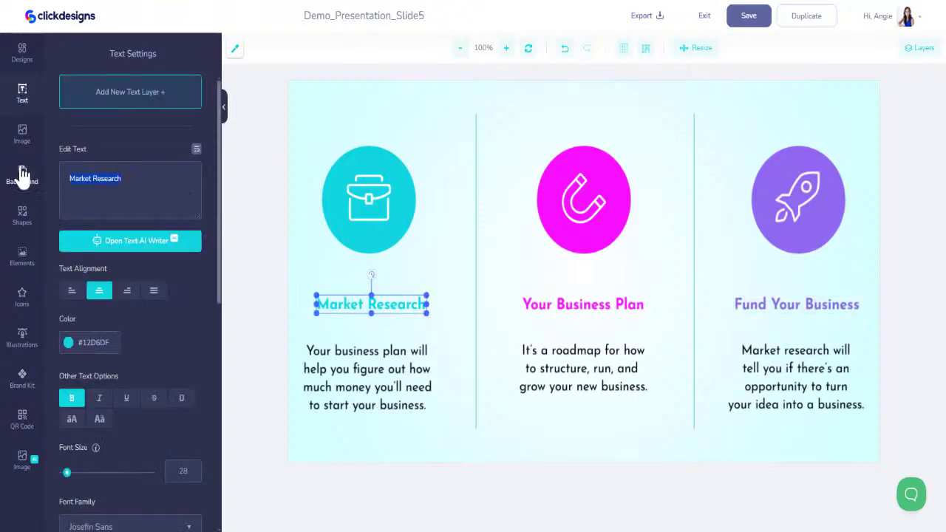
pyautogui.write('P')
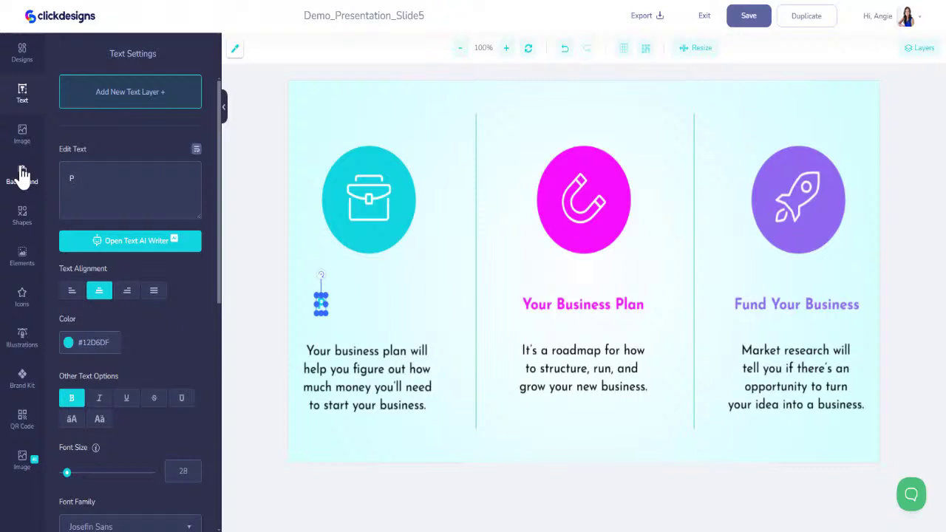
pyautogui.write('lan & Str')
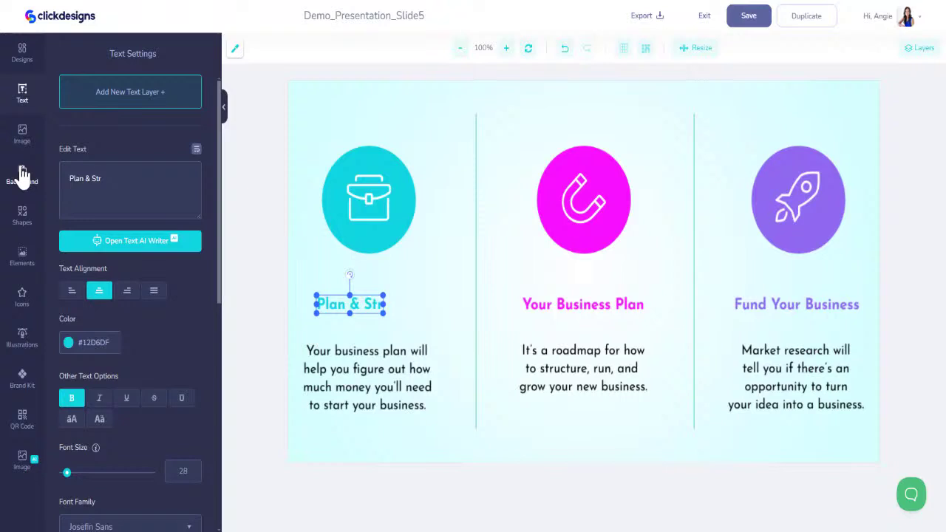
pyautogui.write('ategize')
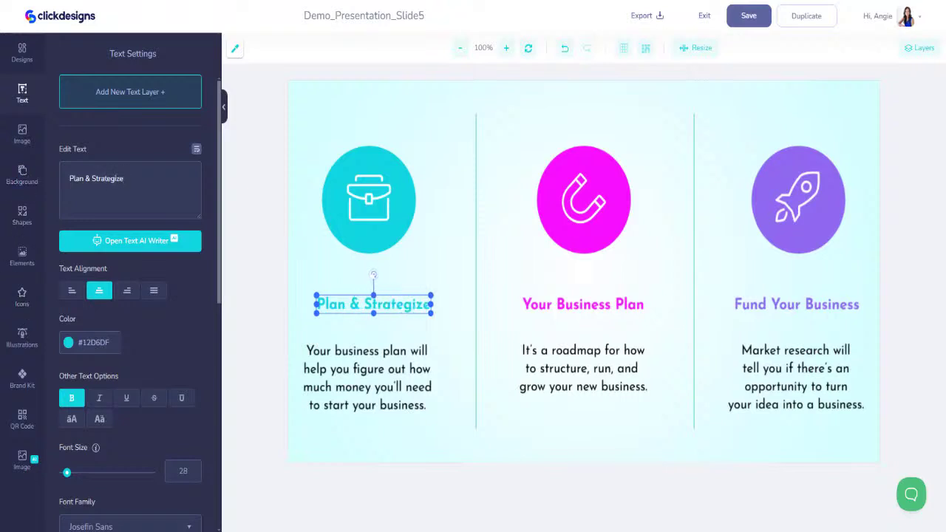
pyautogui.click(339, 405)
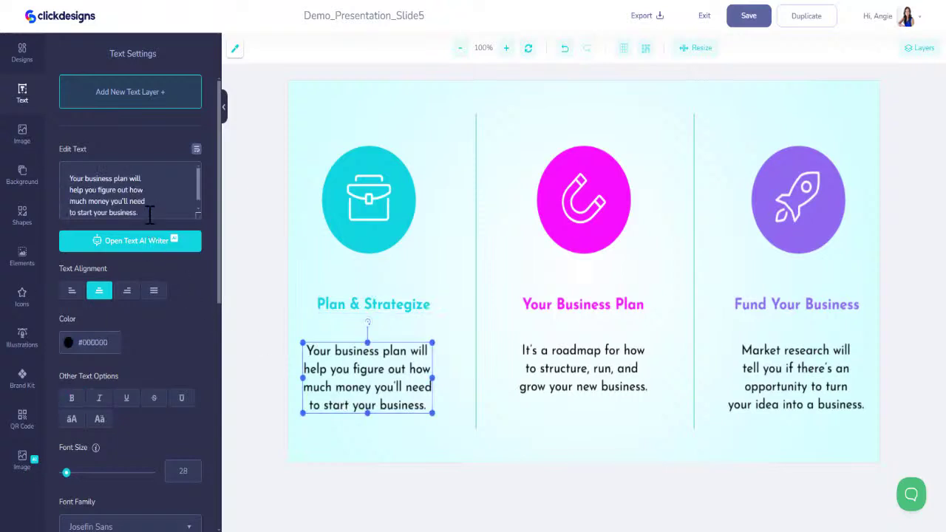
pyautogui.hotkey('ctrl', 'a')
pyautogui.write('Define clear objectives and map out actionable steps to guide your digital transformation journey.')
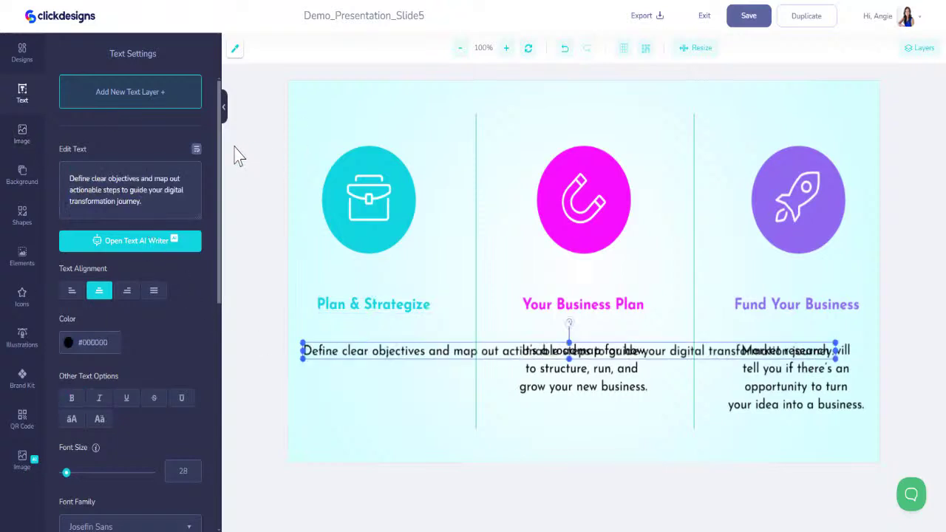
pyautogui.click(197, 152)
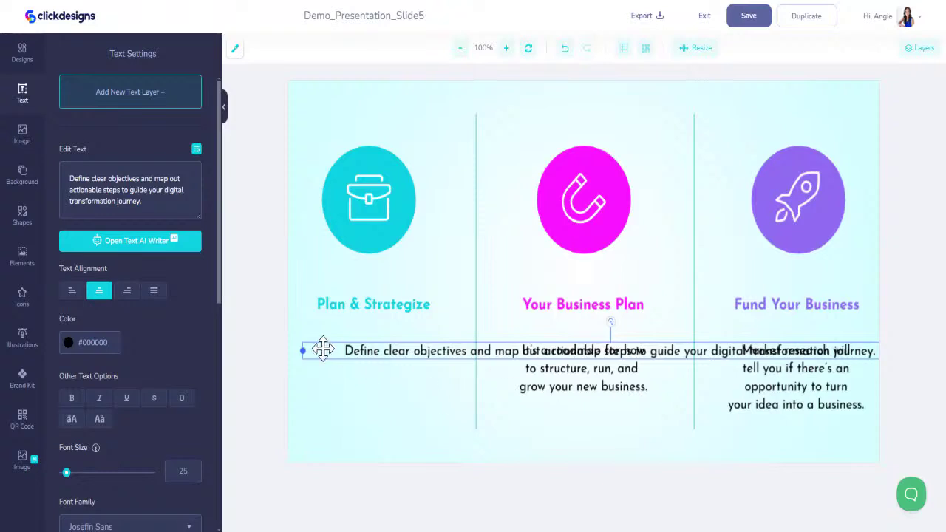
pyautogui.moveTo(300, 351); pyautogui.dragTo(337, 363)
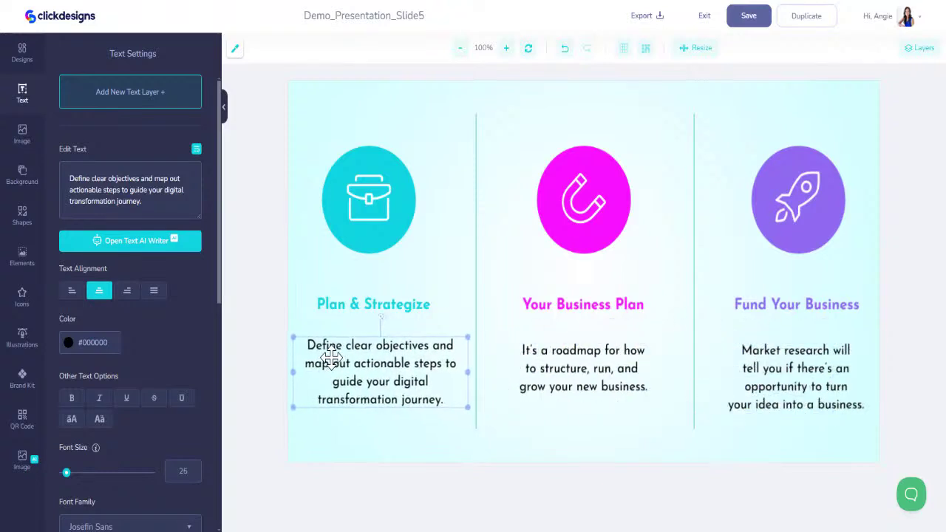
pyautogui.moveTo(466, 372); pyautogui.dragTo(423, 365)
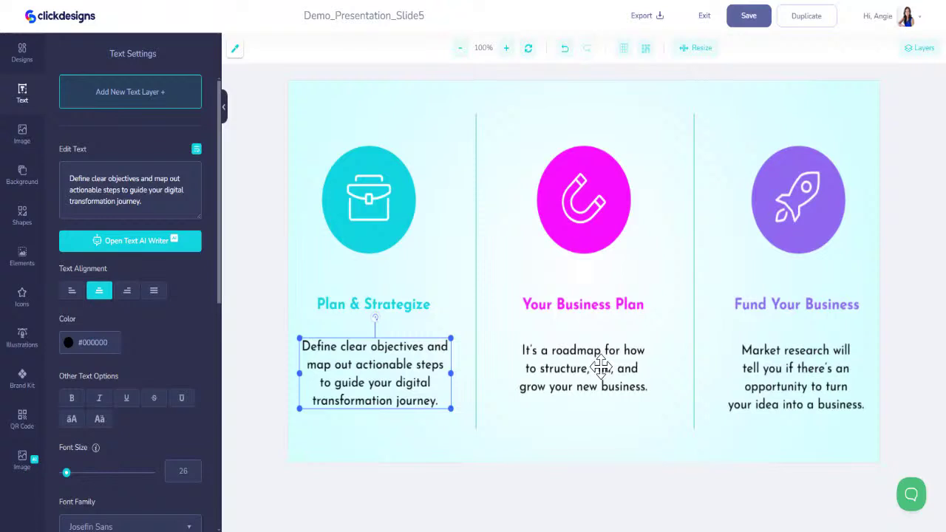
# Rename the Your Business Plan heading to 'Implement & Engage'
pyautogui.click(601, 365)
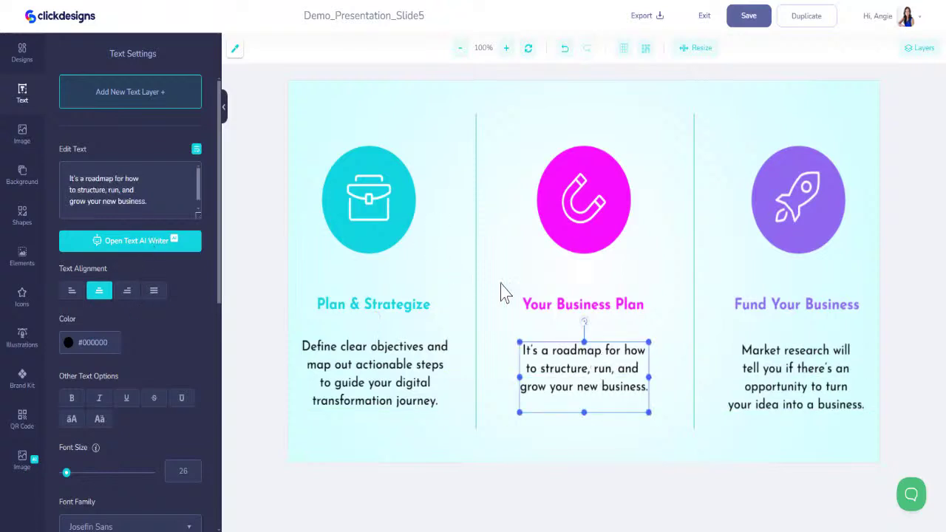
pyautogui.click(546, 303)
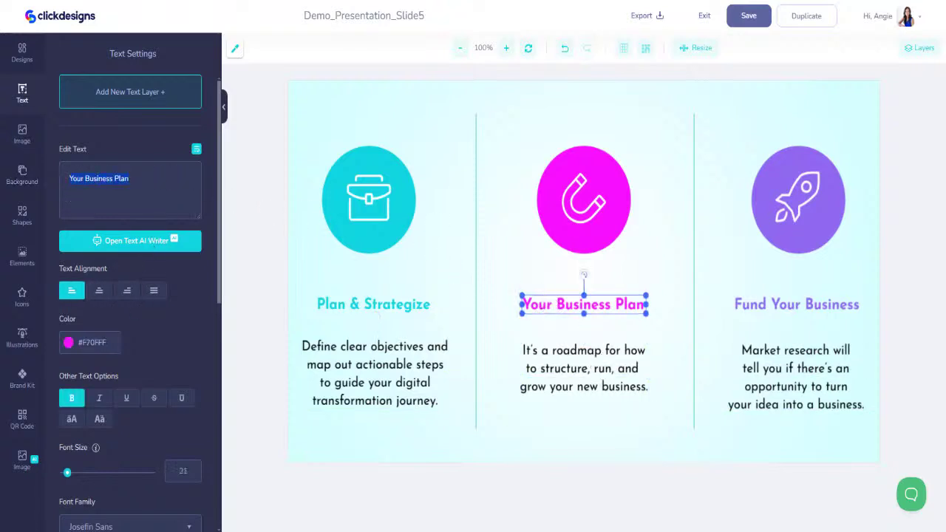
pyautogui.write('Impl')
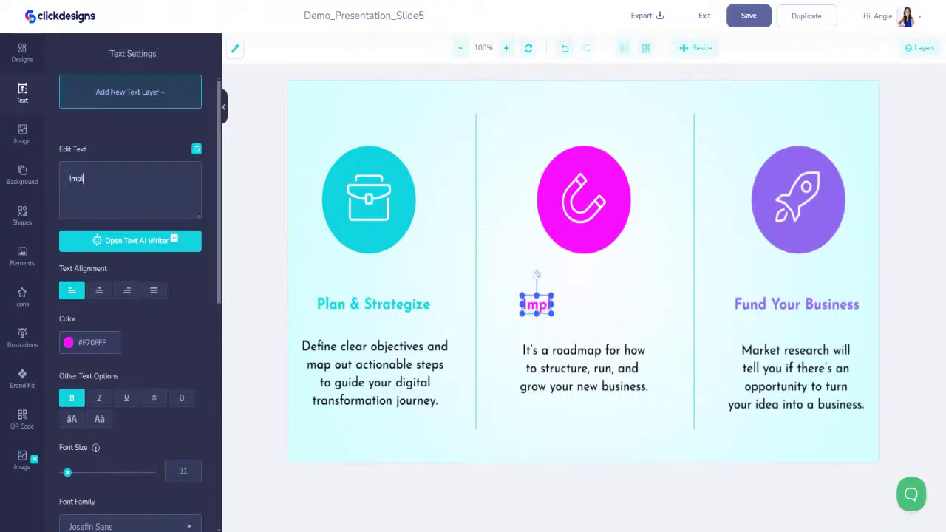
pyautogui.write('ement & O')
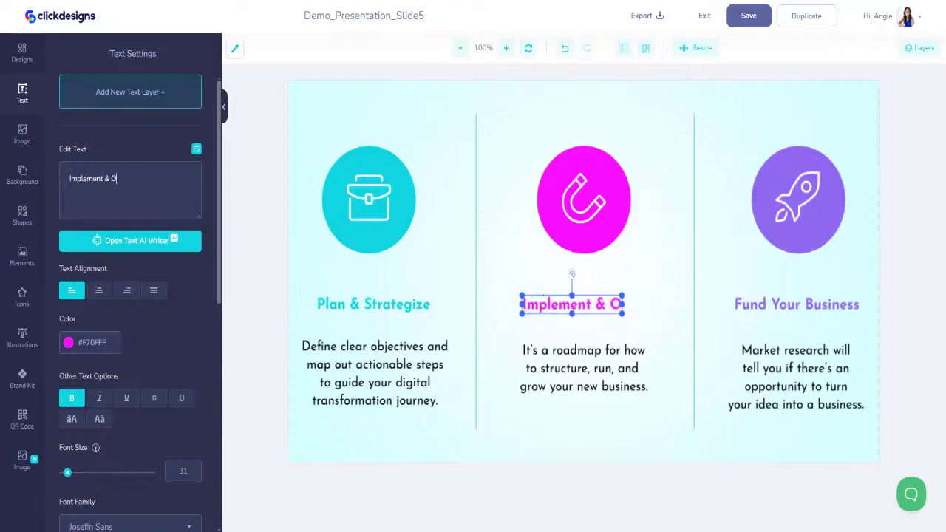
pyautogui.press('BackSpace')
pyautogui.write('Engage')
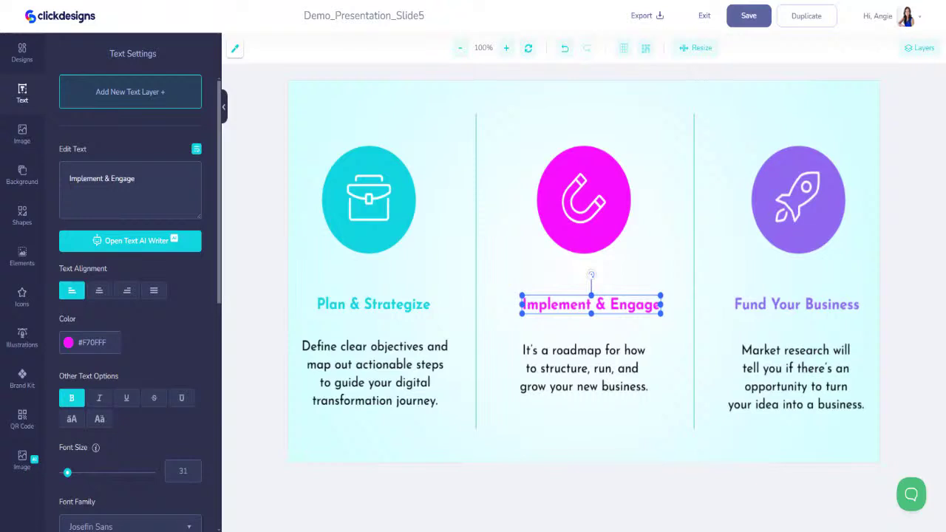
# Paste the new marketing-initiatives description and wrap it into four lines under the heading
pyautogui.click(540, 359)
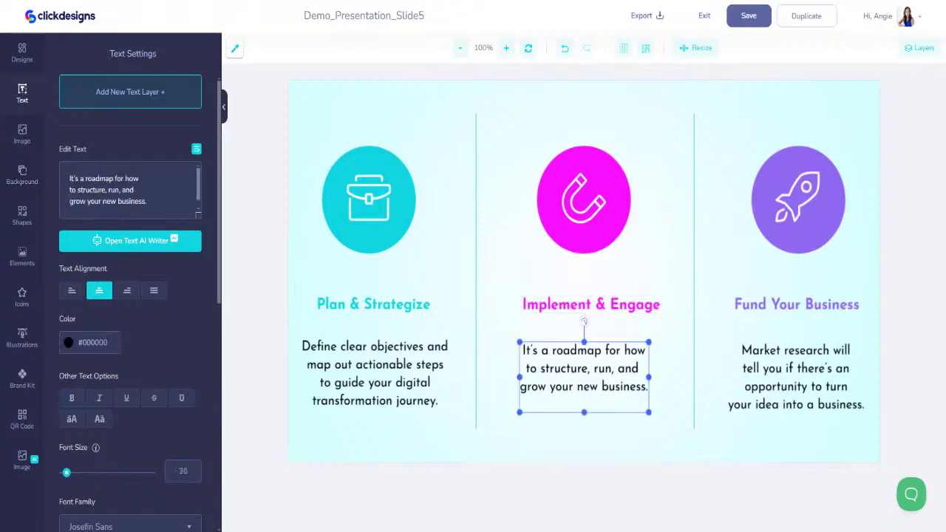
pyautogui.hotkey('ctrl', 'a')
pyautogui.write('Roll out tailored marketing initiatives while actively engaging audiences across multiple channels.')
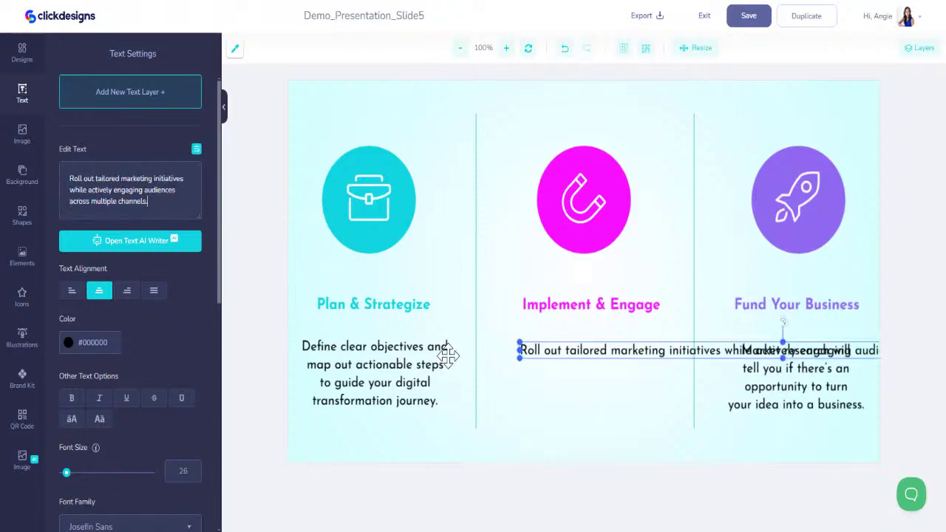
pyautogui.click(196, 152)
pyautogui.moveTo(521, 351)
pyautogui.mouseDown()
pyautogui.moveTo(786, 340)
pyautogui.moveTo(791, 348)
pyautogui.moveTo(510, 351)
pyautogui.mouseUp()
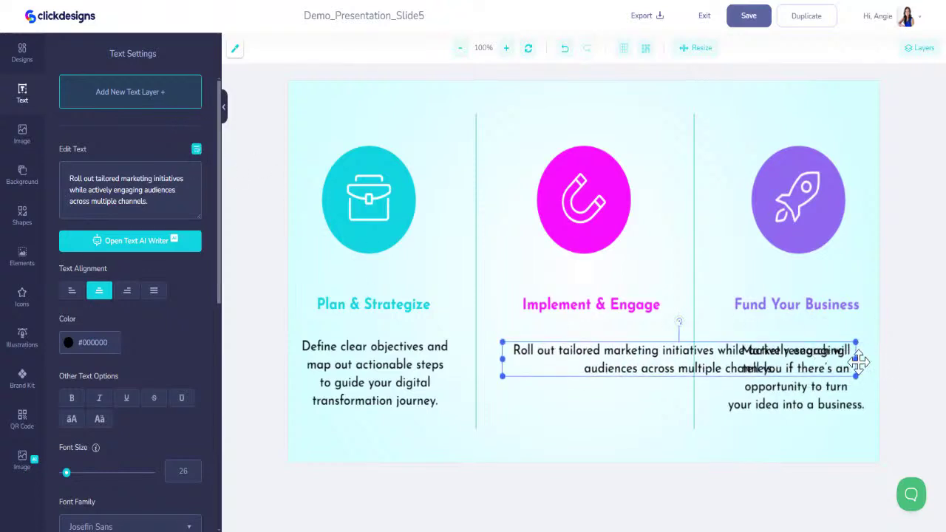
pyautogui.moveTo(855, 359); pyautogui.dragTo(628, 363)
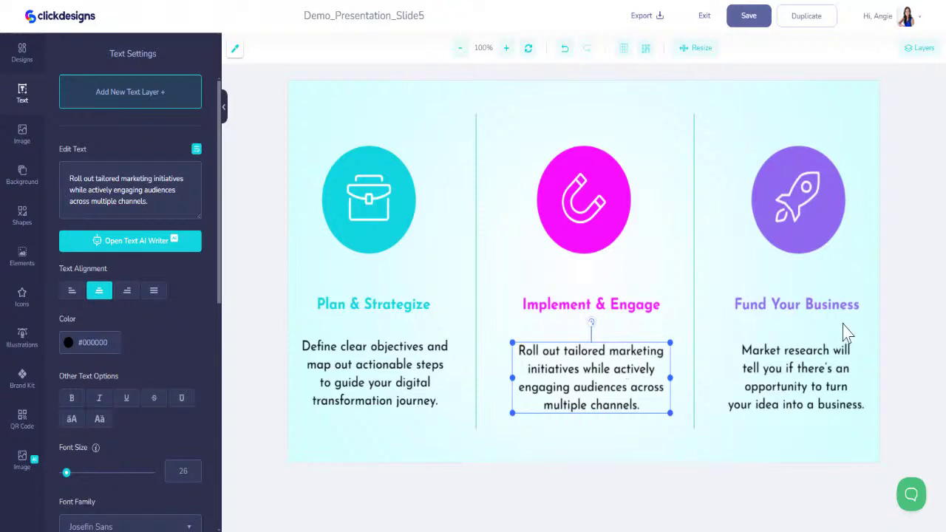
pyautogui.click(816, 303)
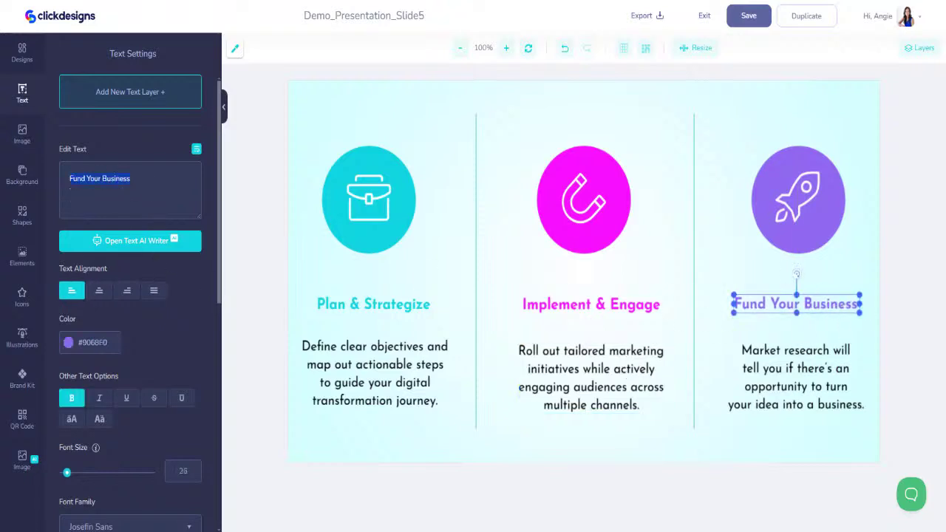
# Change the Fund Your Business heading text to 'Monitor & Optimize'
pyautogui.write('Monitor')
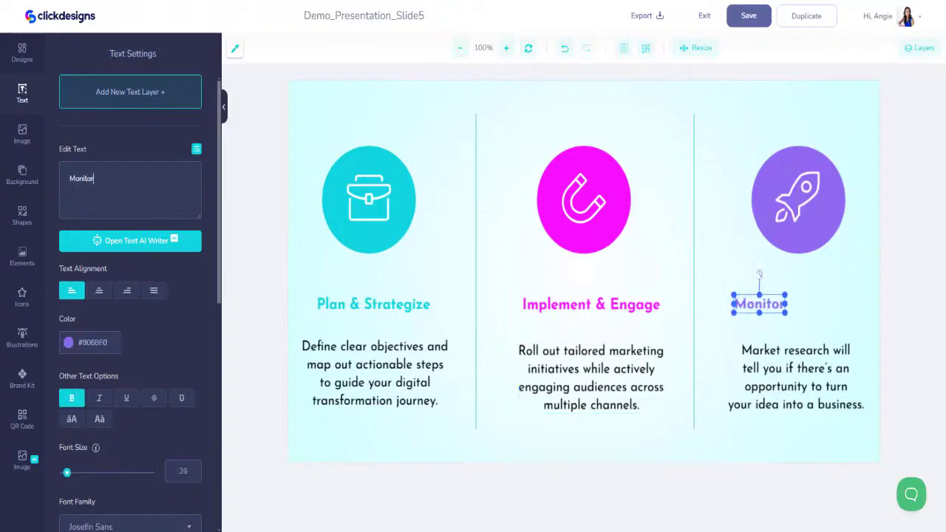
pyautogui.write(' & Optimz')
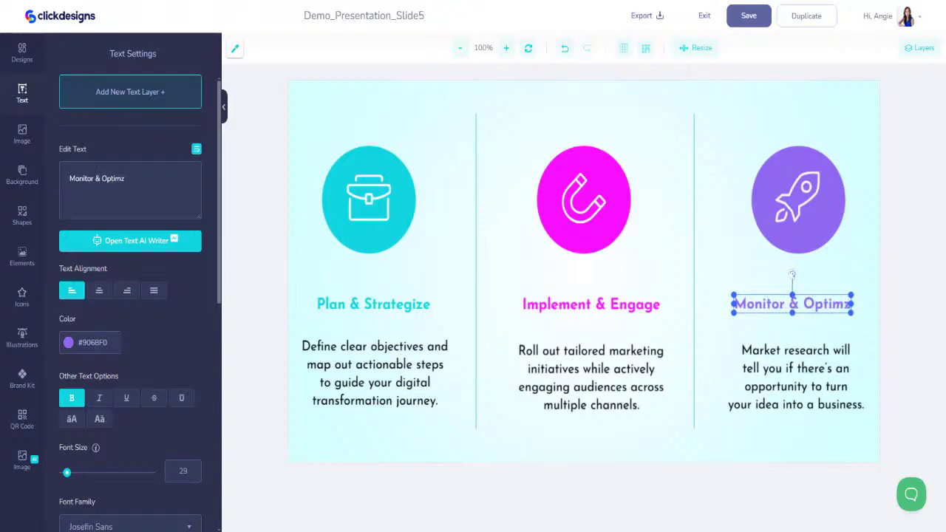
pyautogui.press('BackSpace')
pyautogui.write('ize')
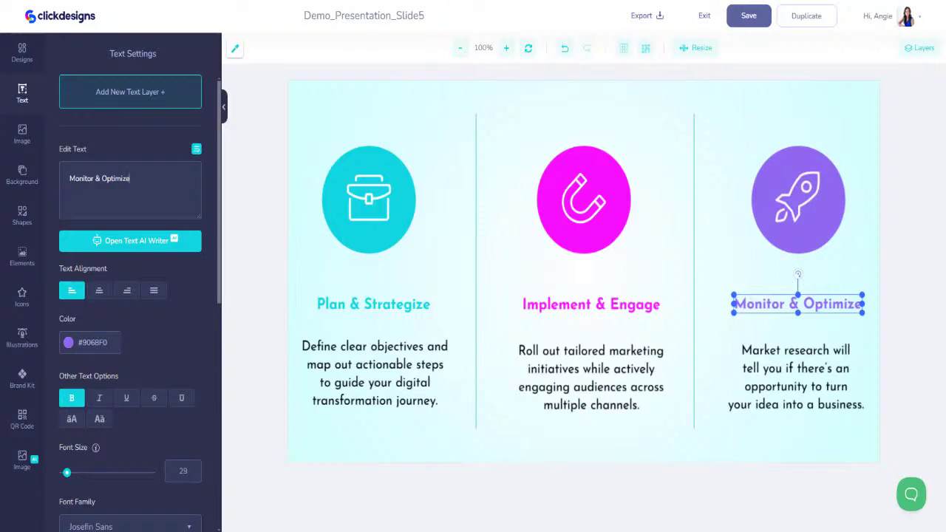
# Paste the performance-tracking text into the right paragraph, wrapped and centred under Monitor & Optimize
pyautogui.click(782, 420)
pyautogui.hotkey('ctrl', 'a')
pyautogui.write('Track key performance metrics and fine-tune strategies for ongoing improvement and sustained success.')
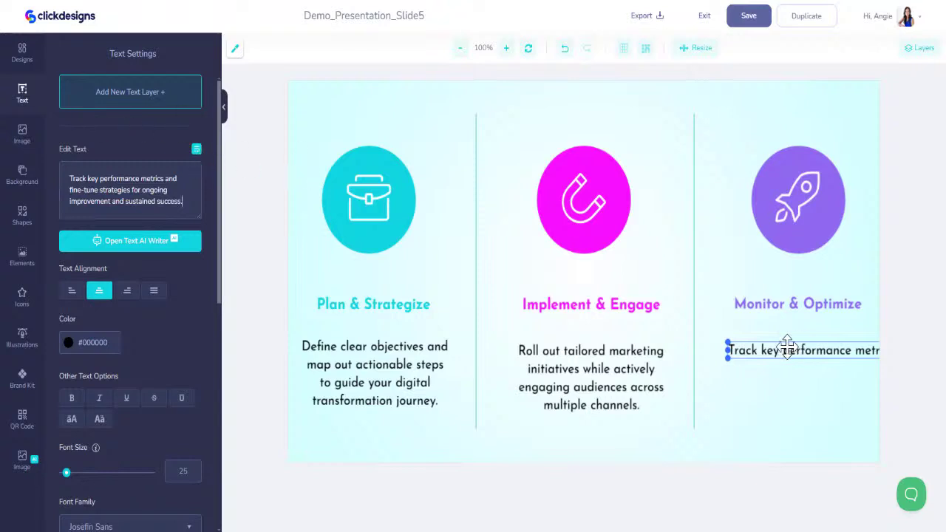
pyautogui.moveTo(728, 350); pyautogui.dragTo(745, 375)
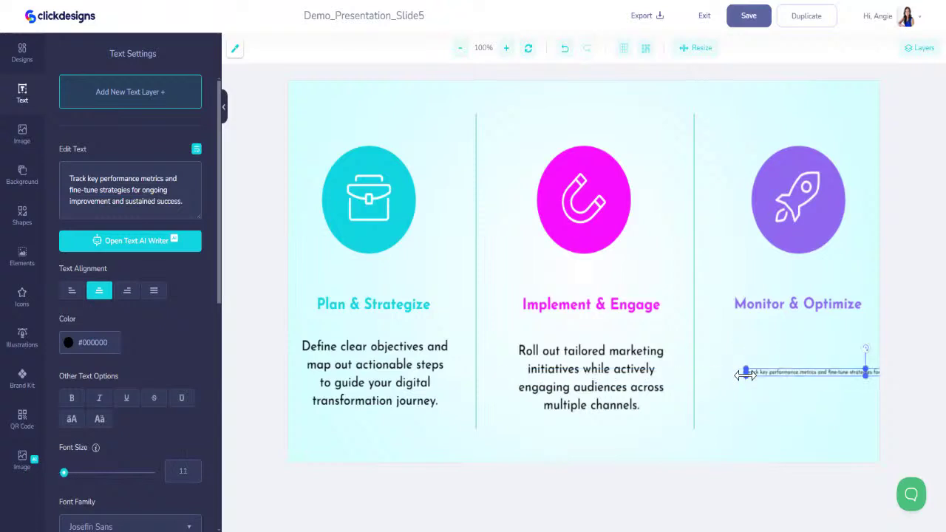
pyautogui.click(564, 49)
pyautogui.click(564, 49)
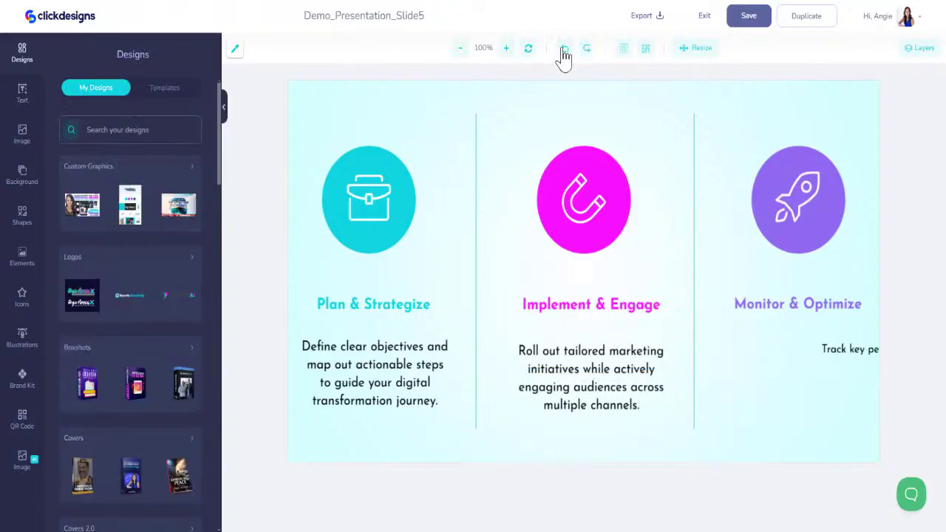
pyautogui.click(564, 49)
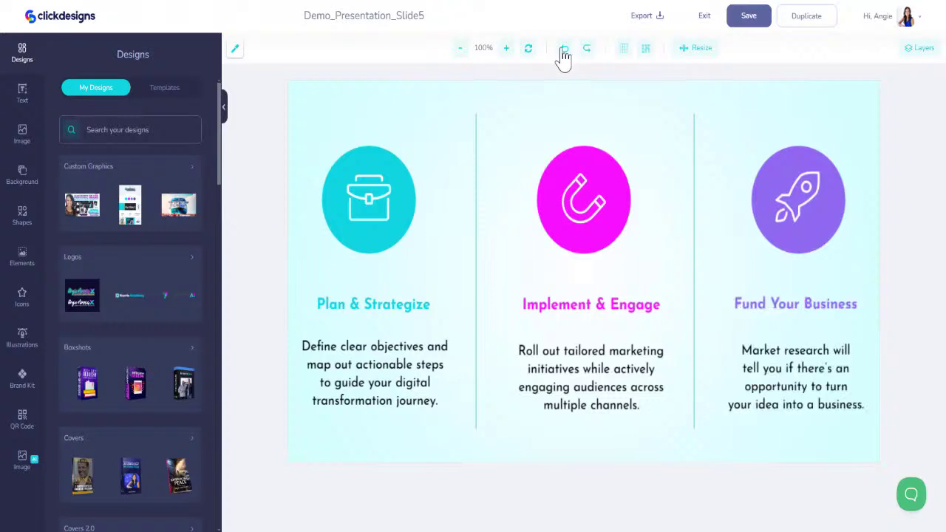
pyautogui.click(587, 49)
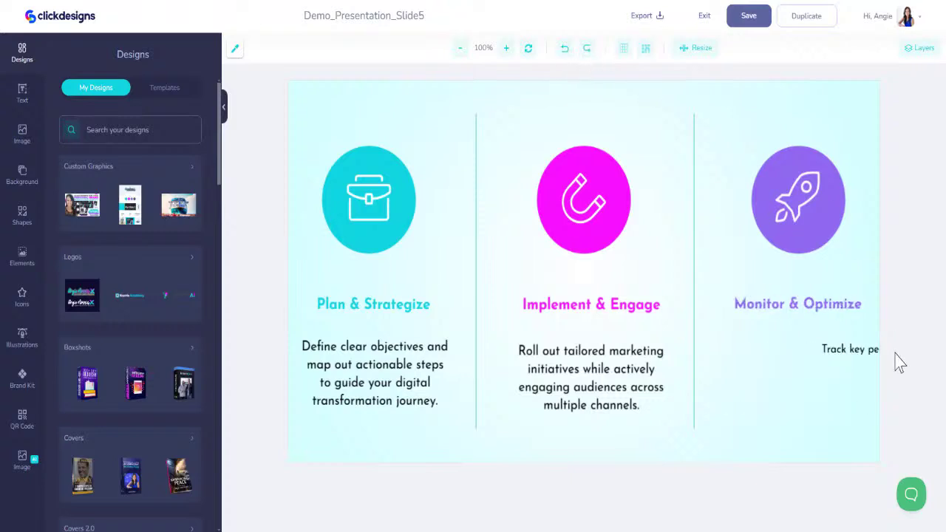
pyautogui.click(865, 348)
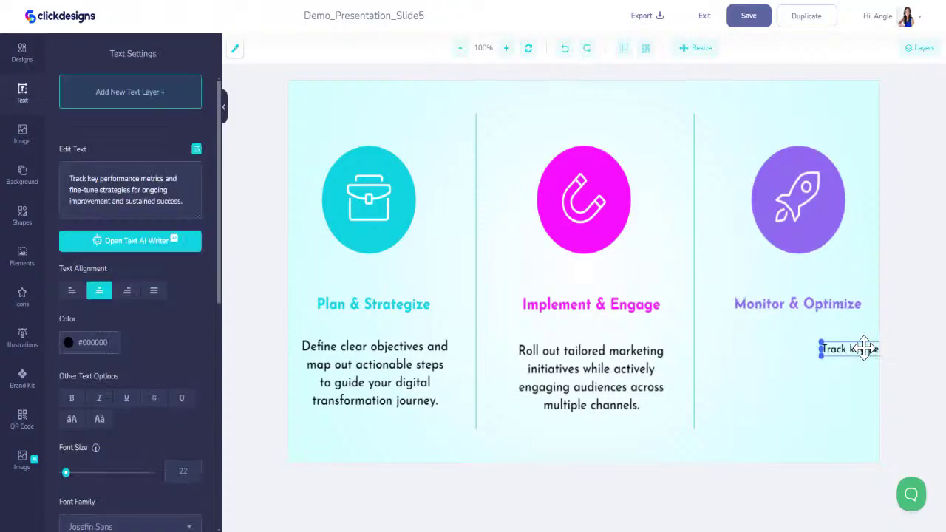
pyautogui.click(196, 151)
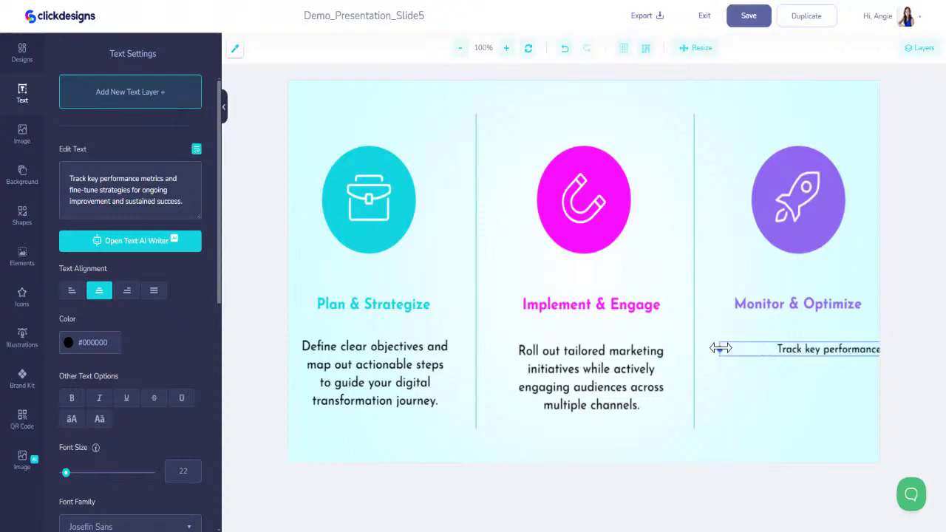
pyautogui.moveTo(720, 348); pyautogui.dragTo(744, 375)
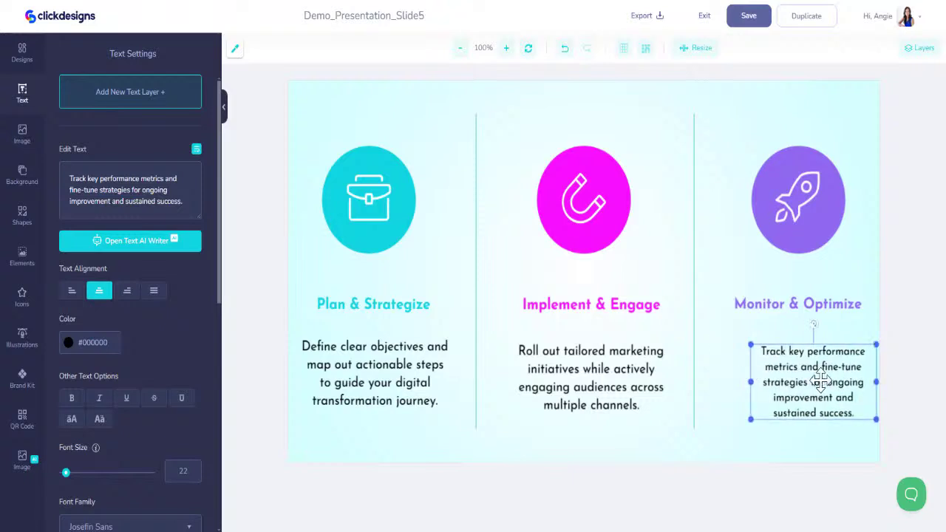
pyautogui.moveTo(813, 384)
pyautogui.mouseDown()
pyautogui.moveTo(794, 380)
pyautogui.moveTo(804, 381)
pyautogui.mouseUp()
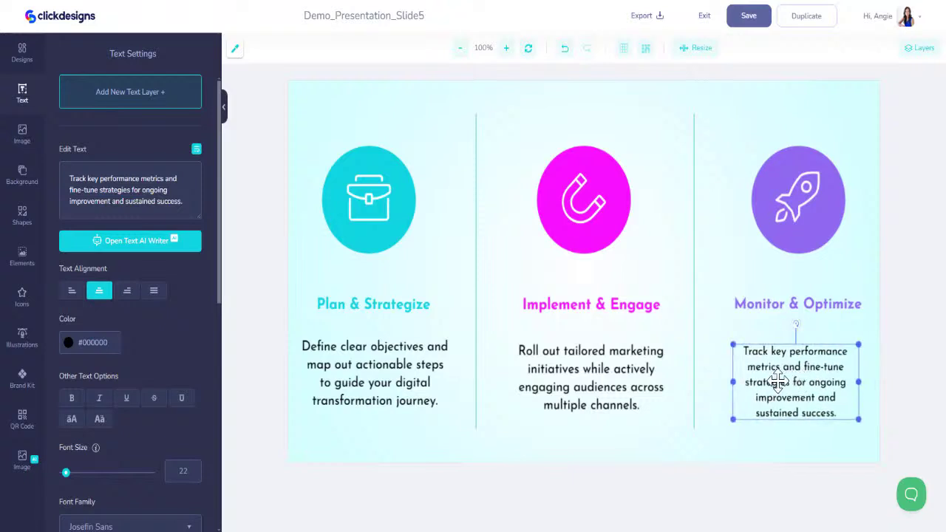
# Set the Monitor & Optimize paragraph to font size 26 and nudge it into line
pyautogui.click(637, 380)
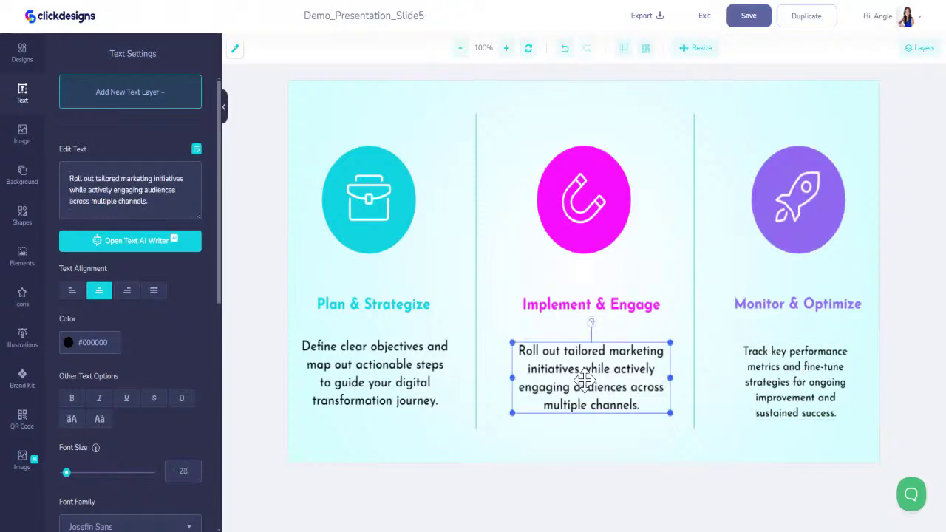
pyautogui.click(405, 369)
pyautogui.click(753, 375)
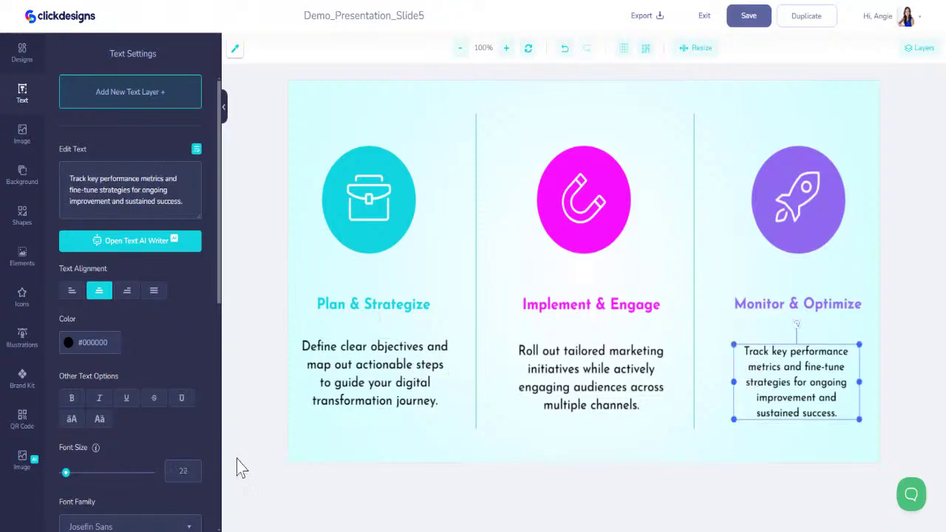
pyautogui.click(198, 475)
pyautogui.press('BackSpace')
pyautogui.write('6')
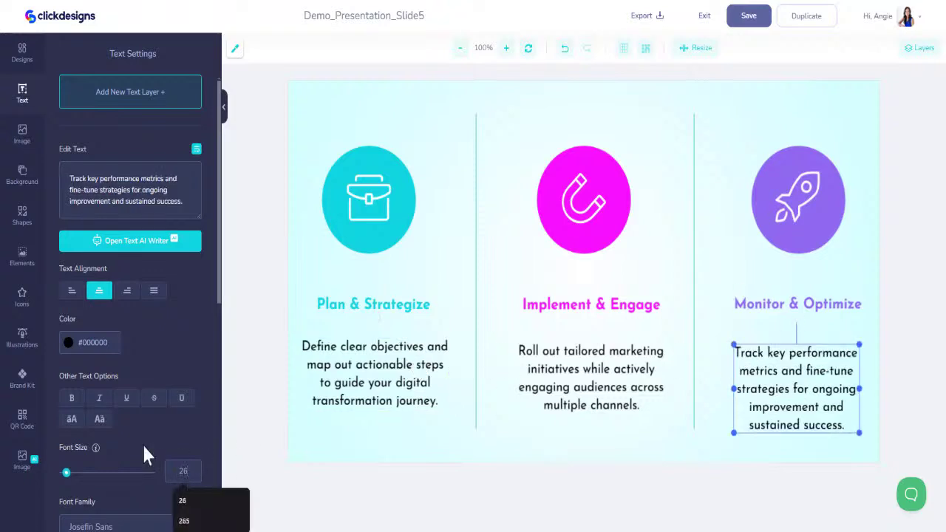
pyautogui.moveTo(820, 402); pyautogui.dragTo(821, 399)
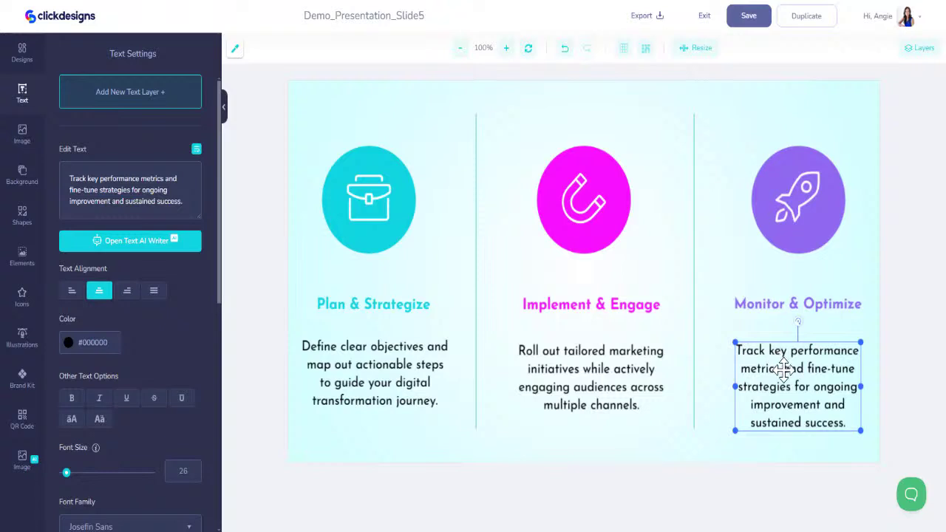
# Top-align the three column paragraphs and save the Slide 5 design
pyautogui.keyDown('shift'); pyautogui.click(627, 375); pyautogui.keyUp('shift')
pyautogui.keyDown('shift'); pyautogui.click(404, 364); pyautogui.keyUp('shift')
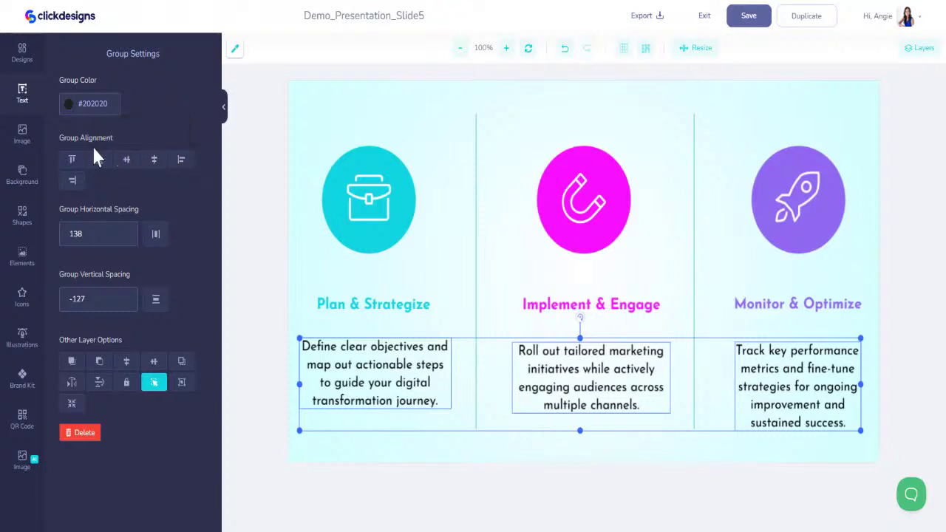
pyautogui.click(73, 161)
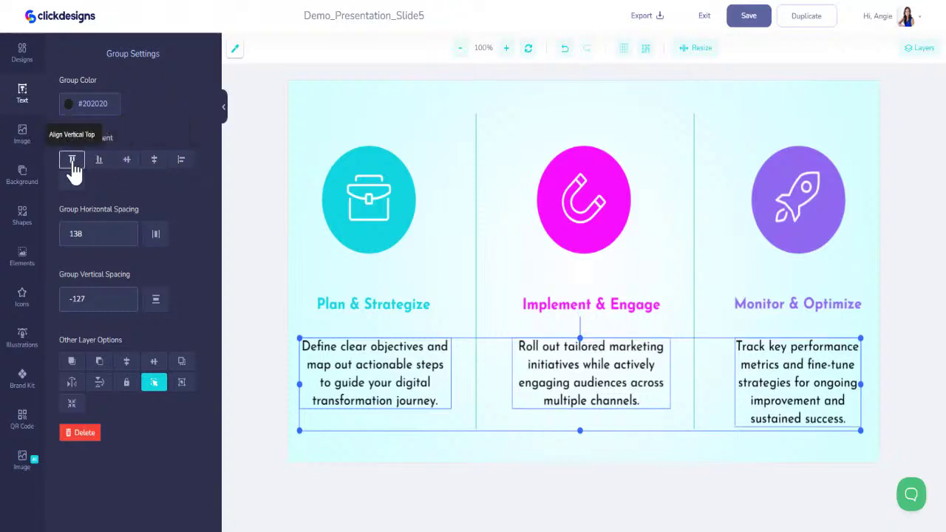
pyautogui.click(508, 329)
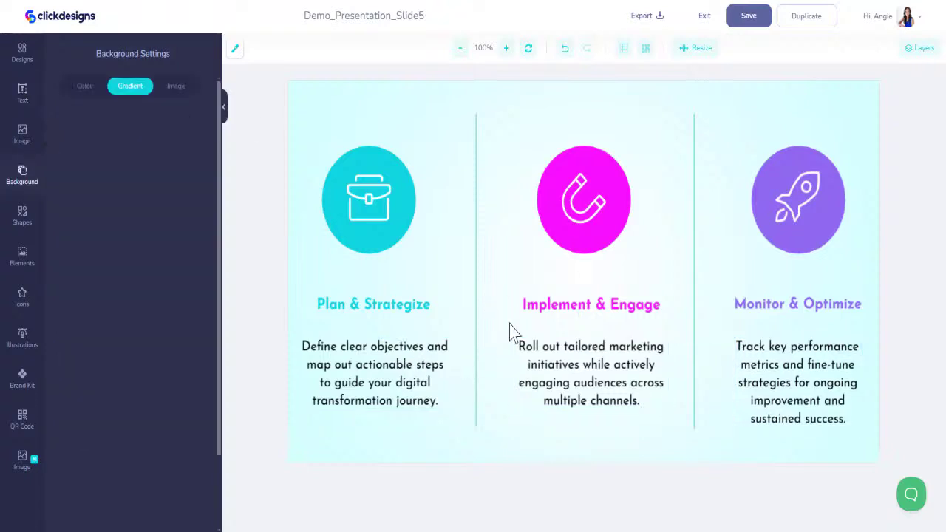
pyautogui.click(748, 16)
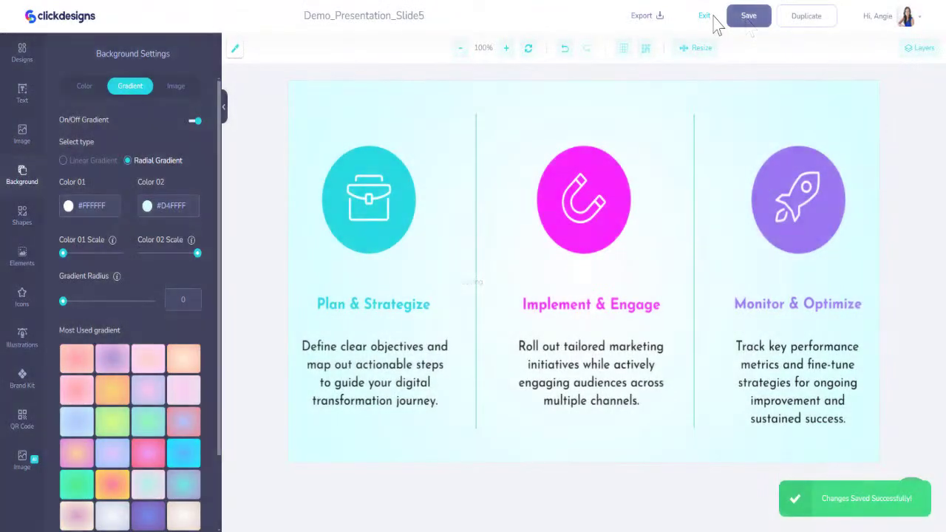
pyautogui.click(706, 16)
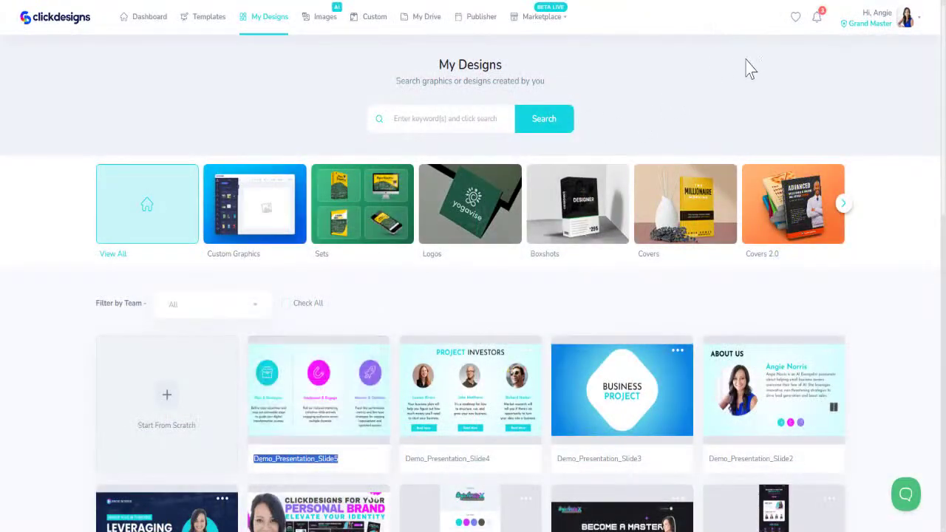
# Create Demo_Presentation_Slide6 from the Project Progress favourite template
pyautogui.click(795, 19)
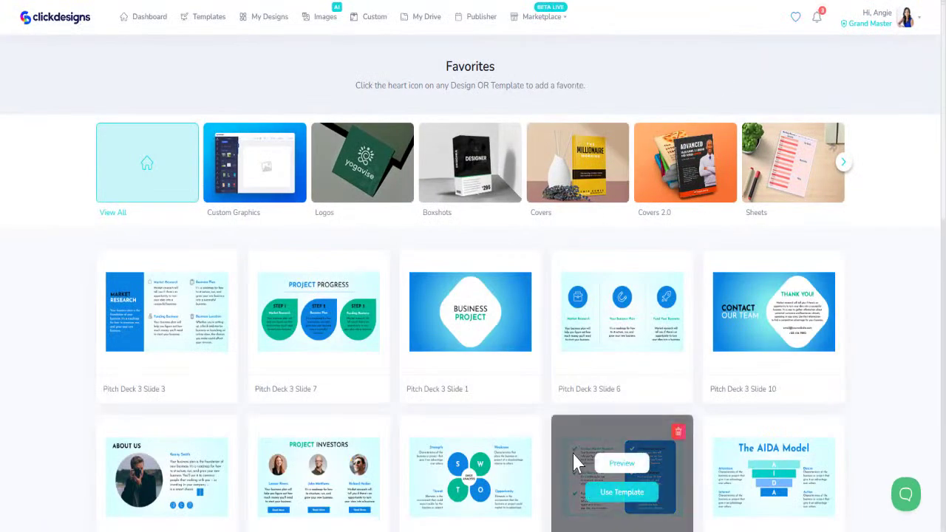
pyautogui.click(318, 329)
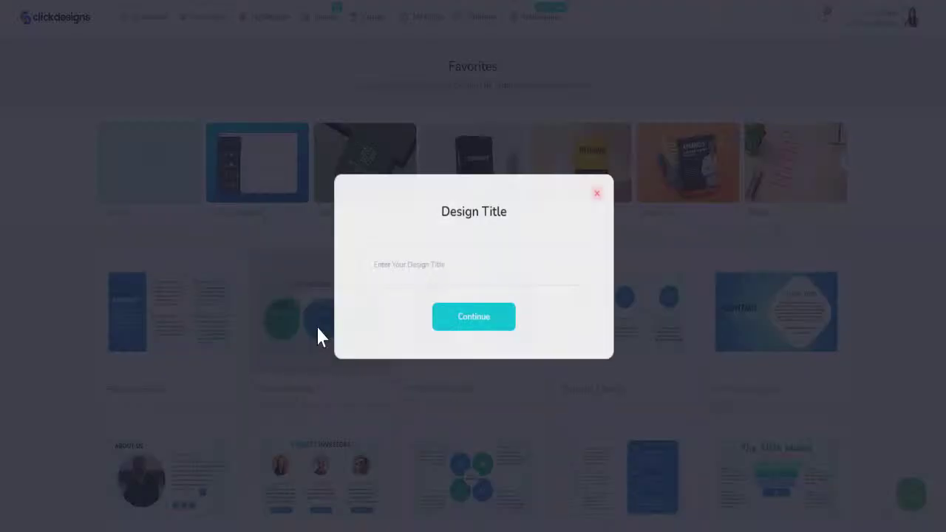
pyautogui.click(395, 269)
pyautogui.write('Demo_Presentation_Slide5')
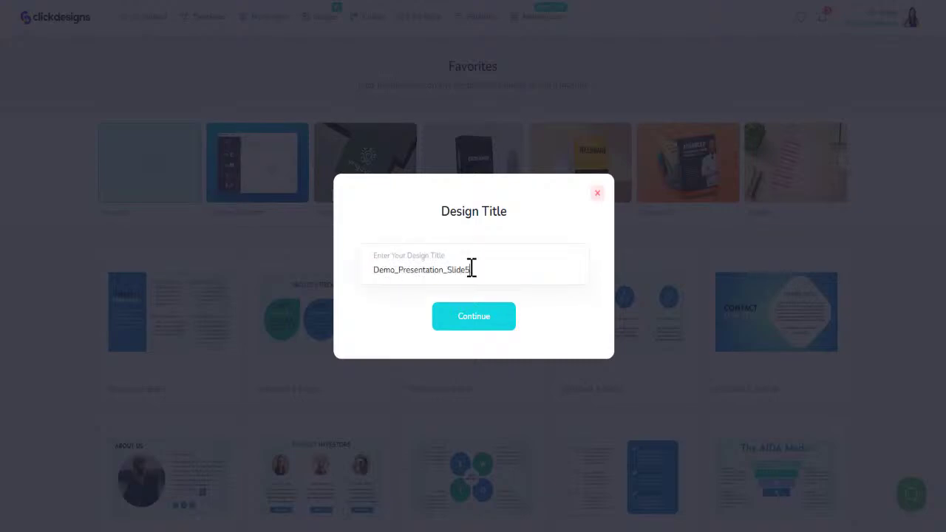
pyautogui.press('Return')
pyautogui.click(473, 236)
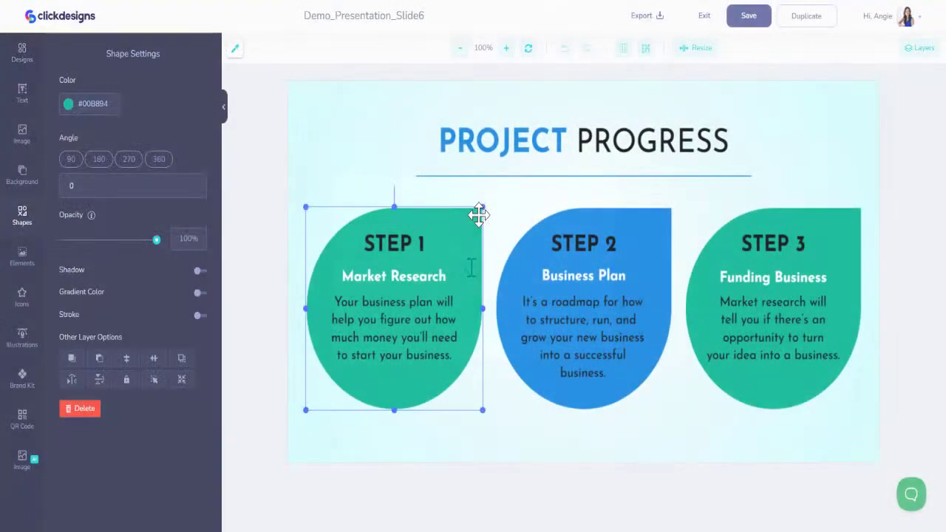
# Recolour the three step shapes brand cyan, magenta and purple
pyautogui.click(22, 379)
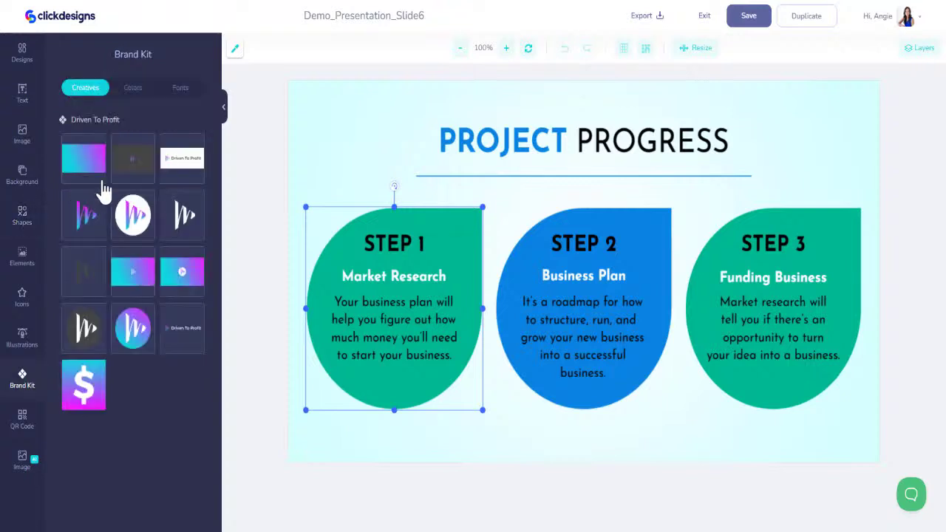
pyautogui.click(127, 88)
pyautogui.click(73, 159)
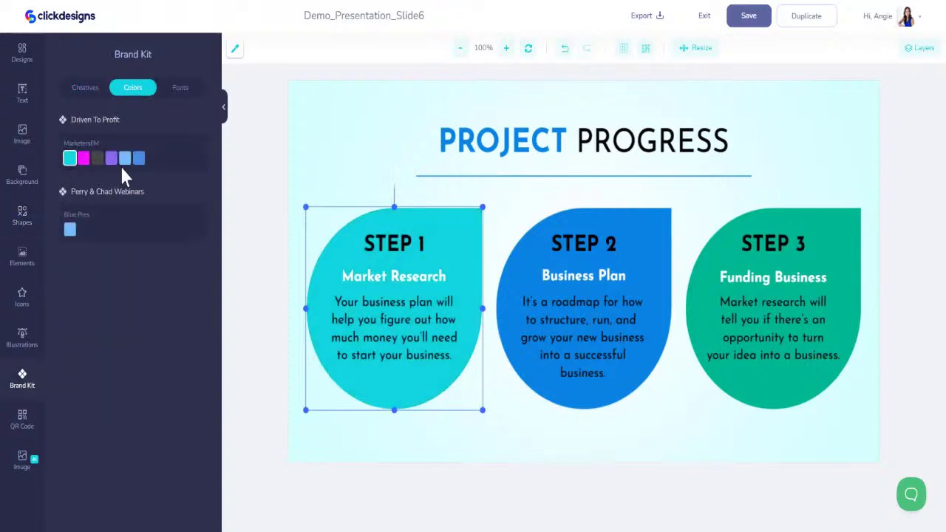
pyautogui.click(636, 219)
pyautogui.click(23, 378)
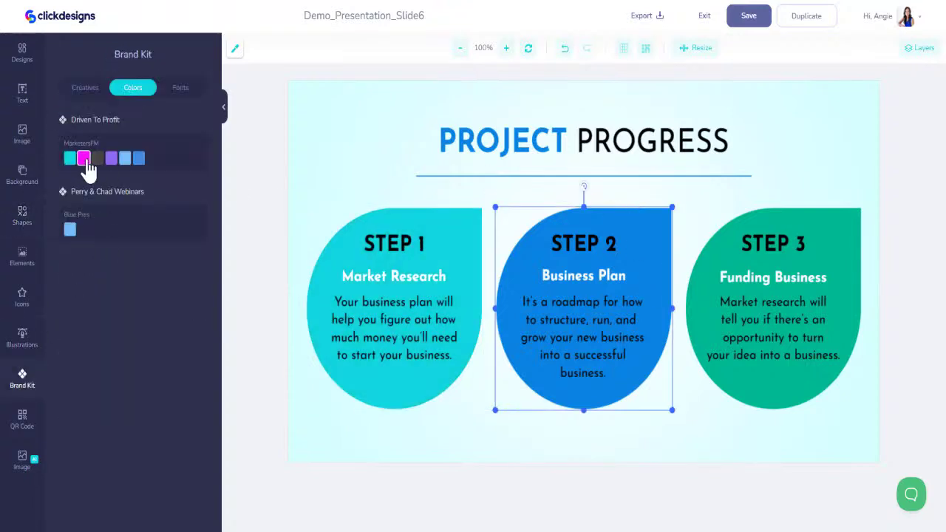
pyautogui.click(86, 156)
pyautogui.click(848, 209)
pyautogui.click(28, 377)
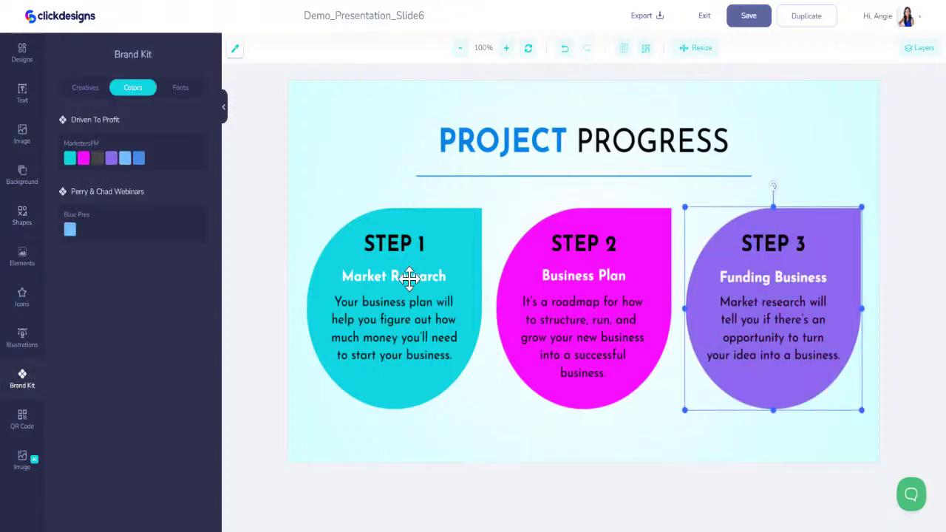
# Make the line under the PROJECT PROGRESS title dark grey and save the design
pyautogui.click(543, 145)
pyautogui.click(37, 379)
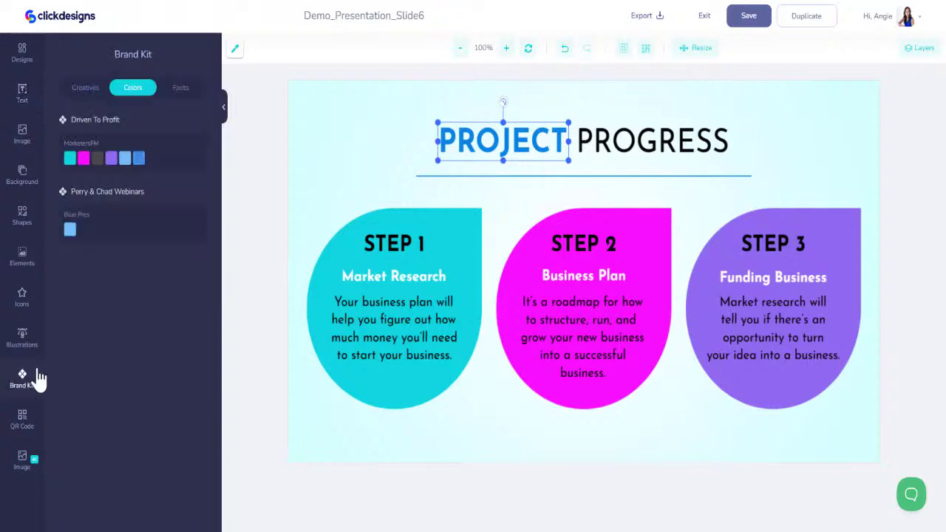
pyautogui.click(532, 188)
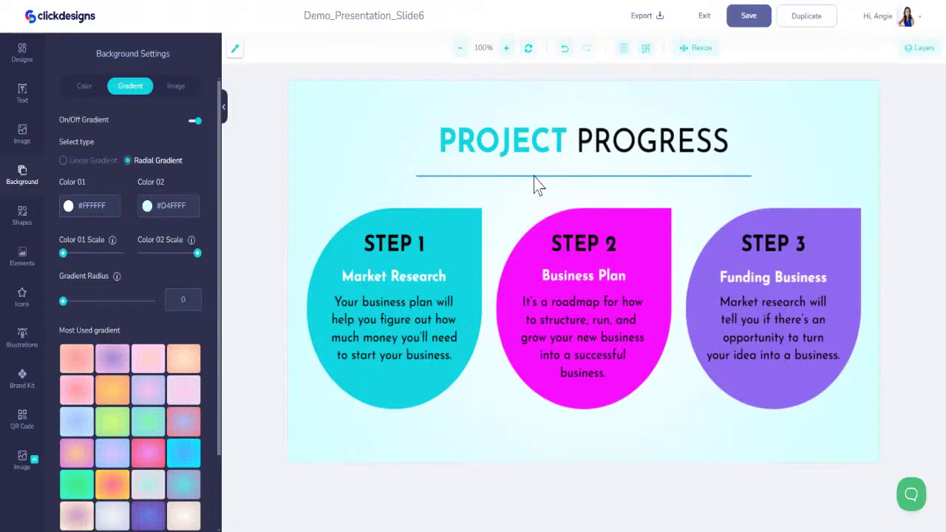
pyautogui.click(580, 176)
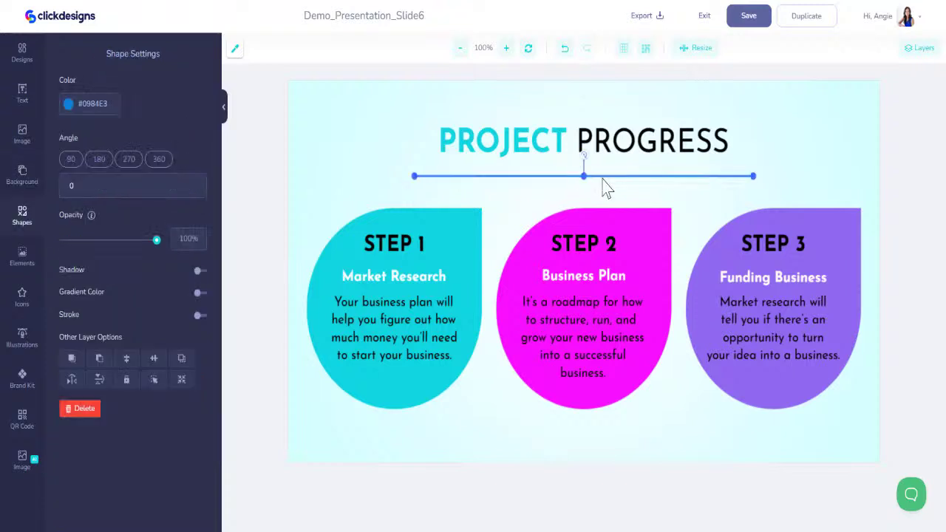
pyautogui.click(22, 380)
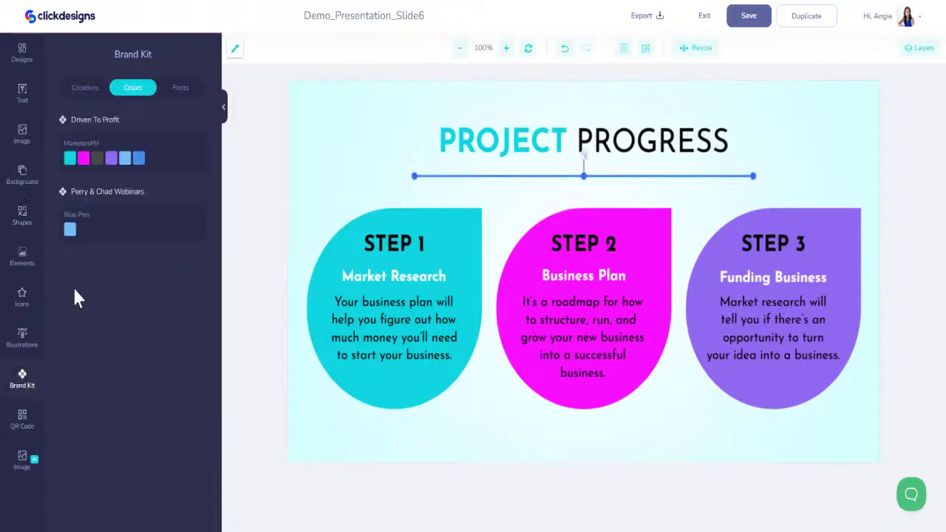
pyautogui.click(97, 158)
pyautogui.click(291, 139)
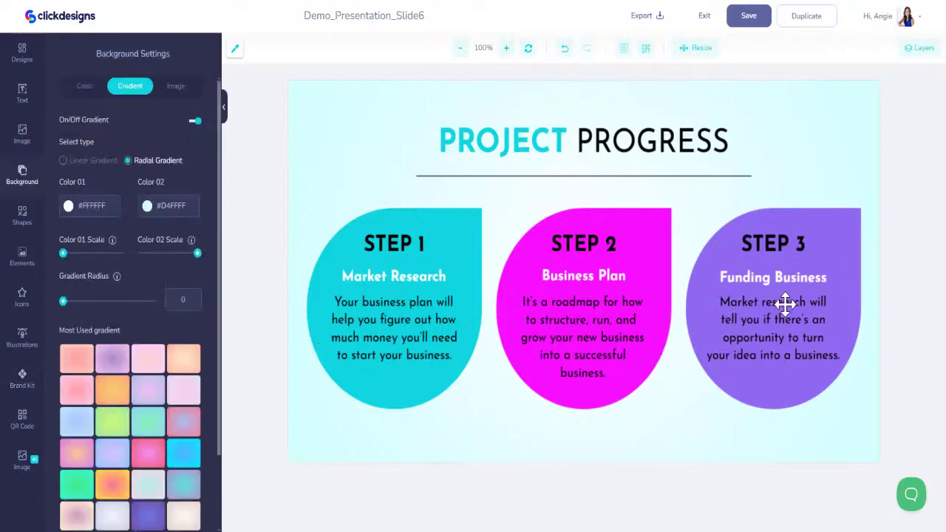
pyautogui.click(731, 22)
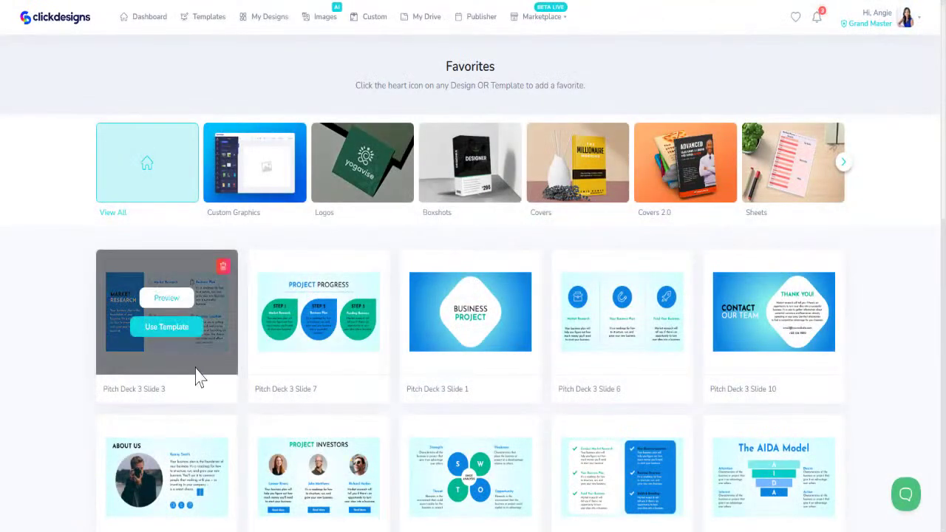
# Create Demo_Presentation_Slide7 from the Pitch Deck 3 Slide 3 template
pyautogui.click(179, 332)
pyautogui.click(443, 266)
pyautogui.write('Demo_Presentation_Slide6')
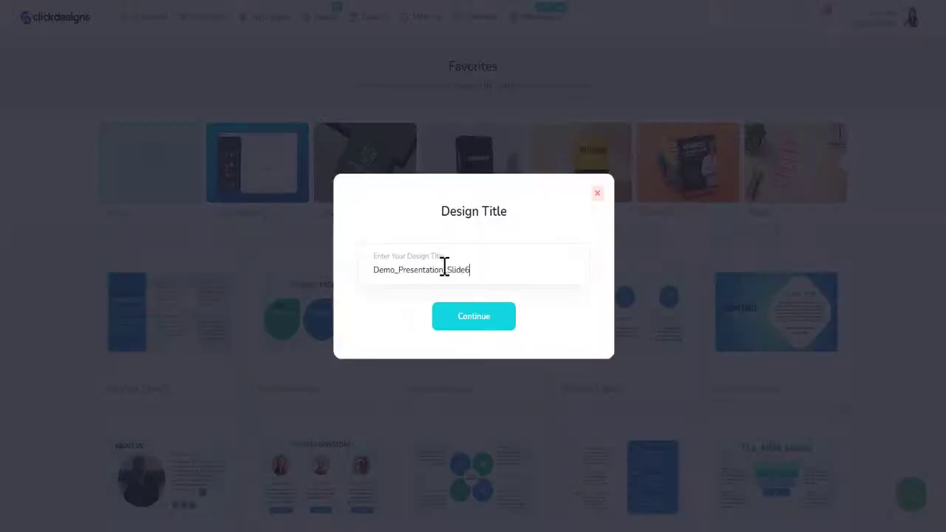
pyautogui.press('Return')
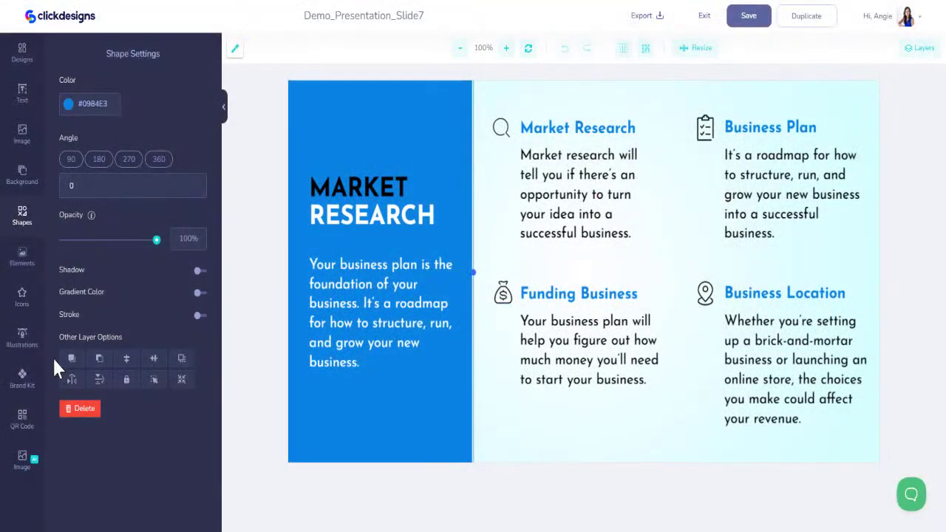
# Make the MARKET heading brand dark grey, leaving the left panel unchanged
pyautogui.click(23, 379)
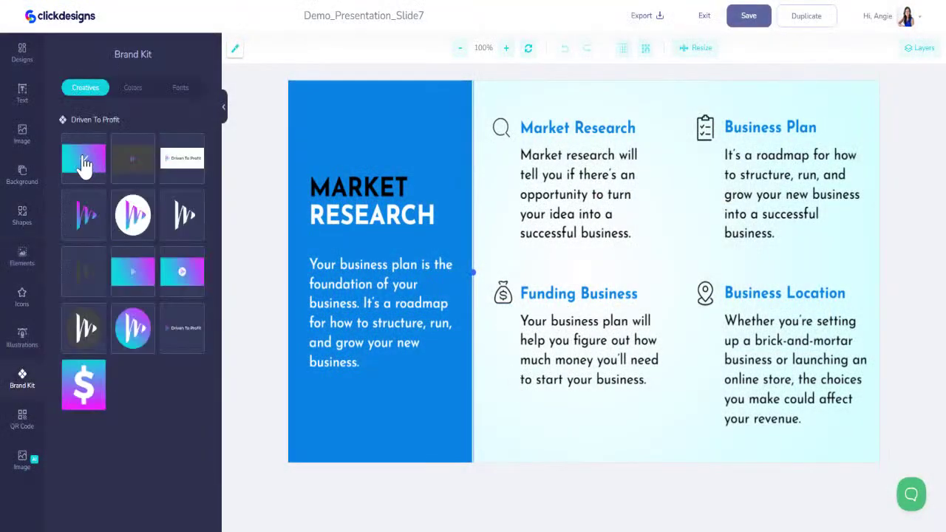
pyautogui.click(133, 88)
pyautogui.click(70, 159)
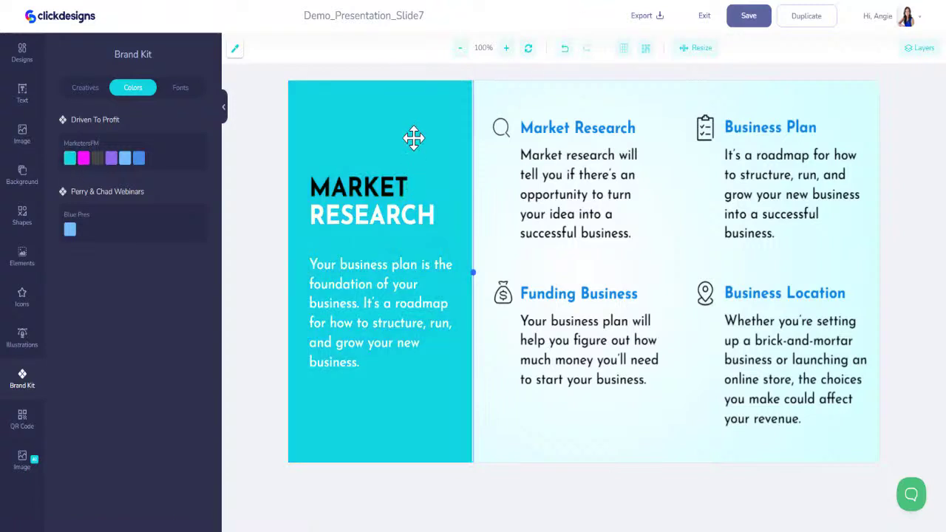
pyautogui.click(565, 50)
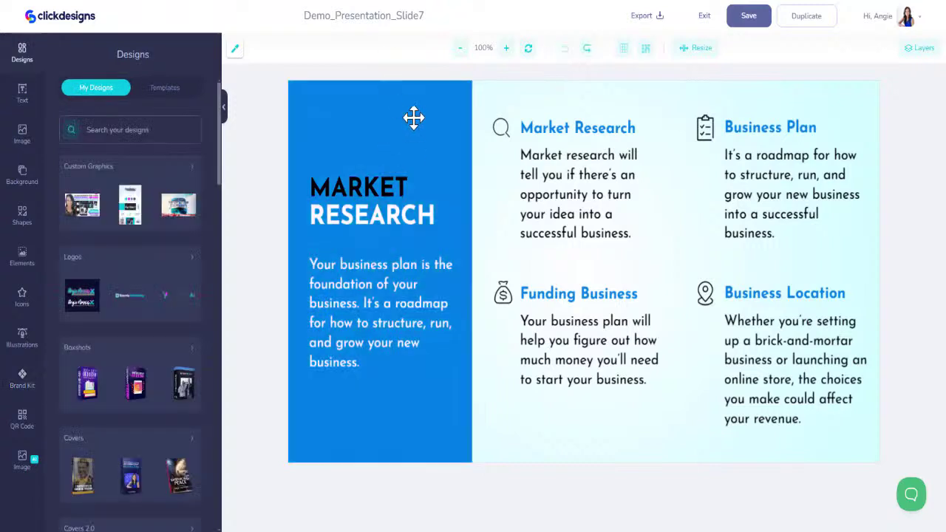
pyautogui.click(384, 189)
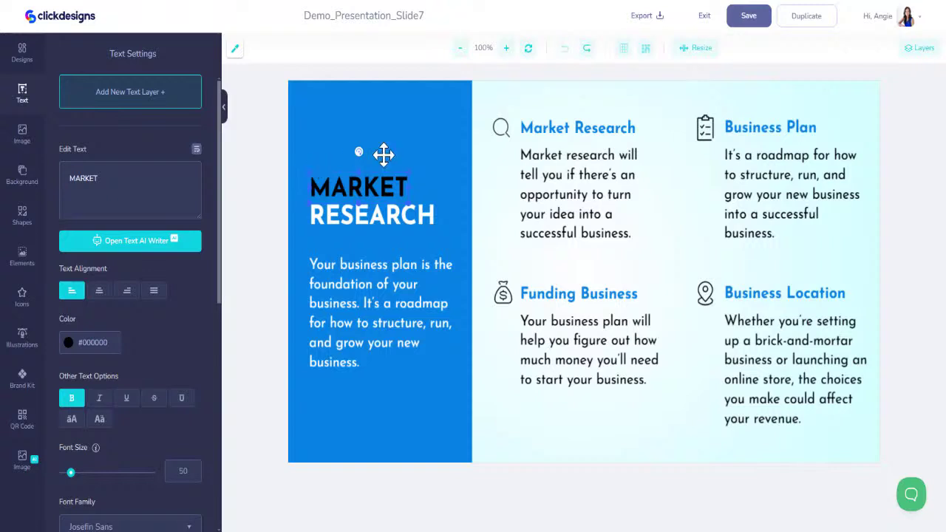
pyautogui.click(24, 379)
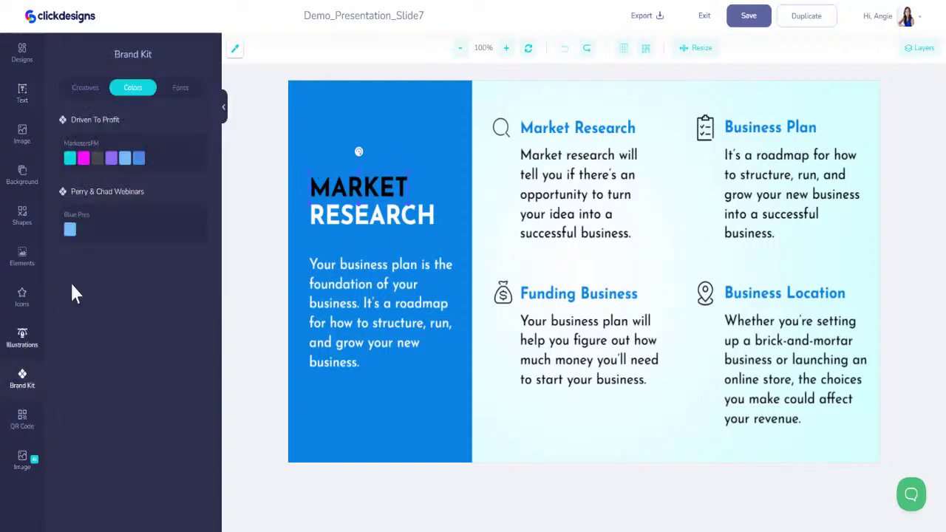
pyautogui.click(97, 159)
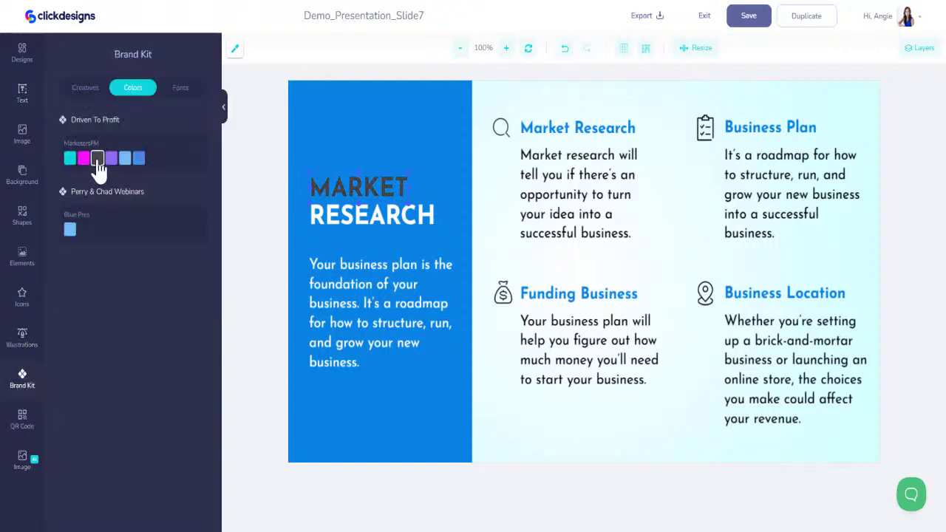
# Recolour the Market Research, Funding Business, Business Plan and Business Location headings brand cyan
pyautogui.click(550, 127)
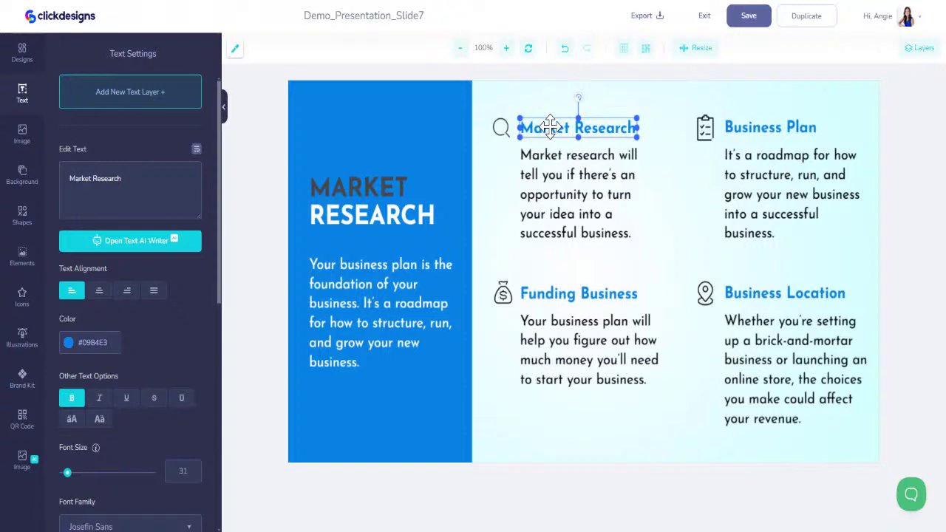
pyautogui.click(23, 377)
pyautogui.click(71, 161)
pyautogui.click(597, 294)
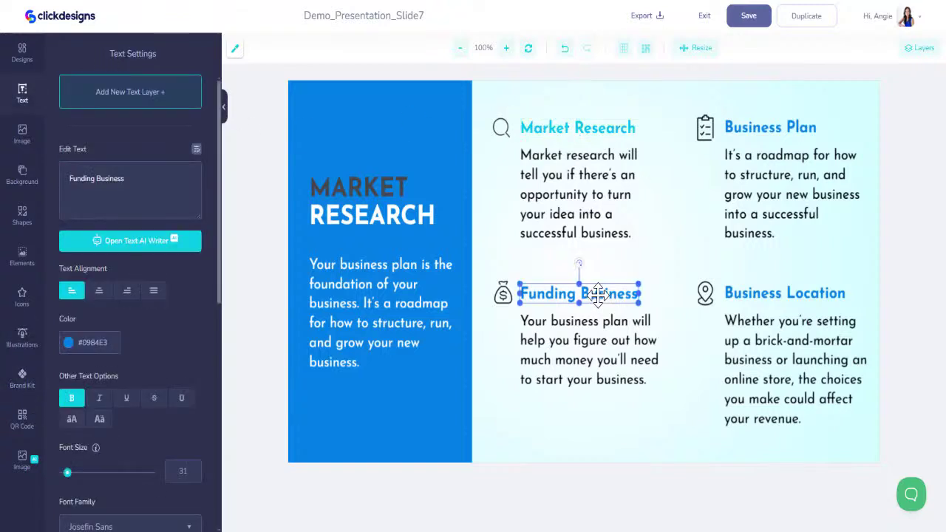
pyautogui.click(23, 377)
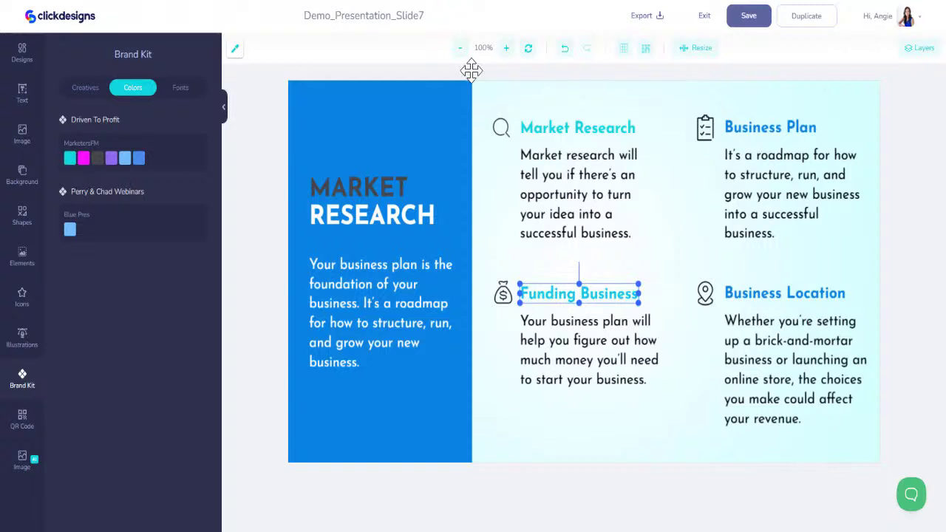
pyautogui.click(735, 127)
pyautogui.click(23, 377)
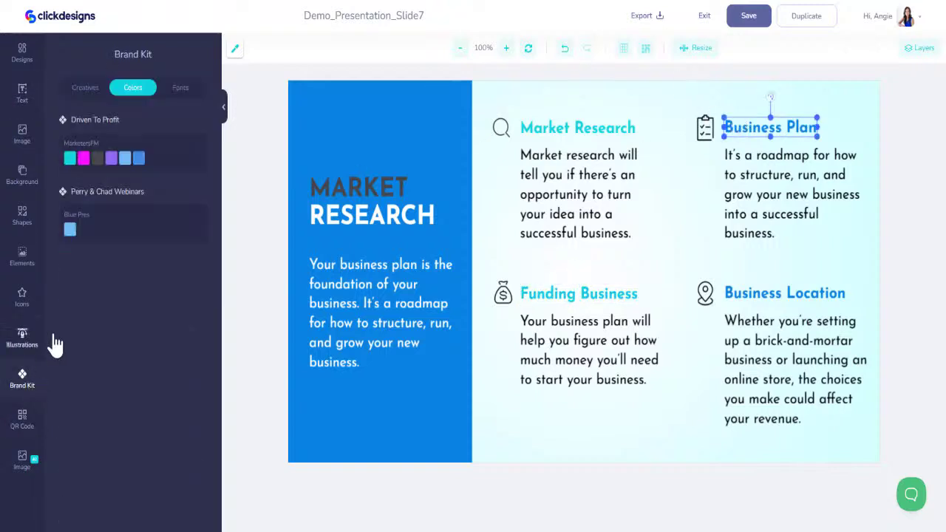
pyautogui.click(71, 162)
pyautogui.click(754, 292)
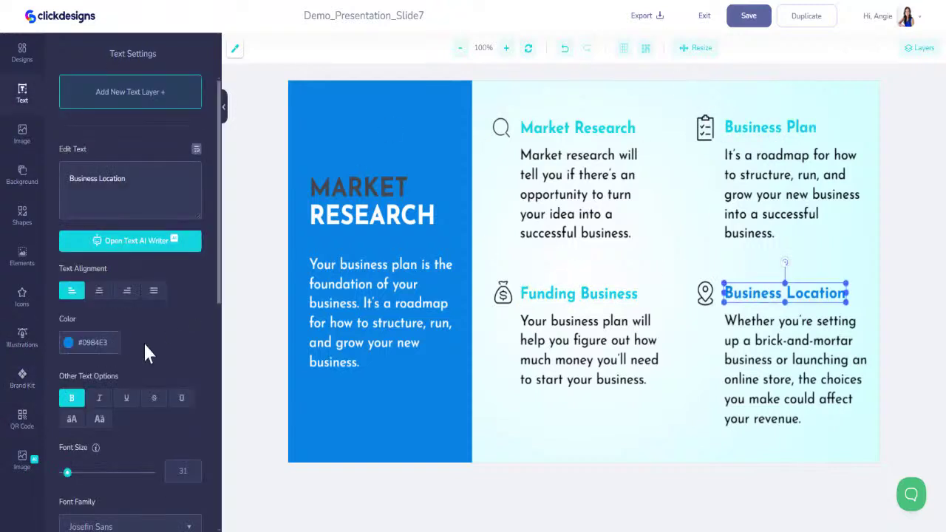
pyautogui.click(34, 372)
pyautogui.click(70, 160)
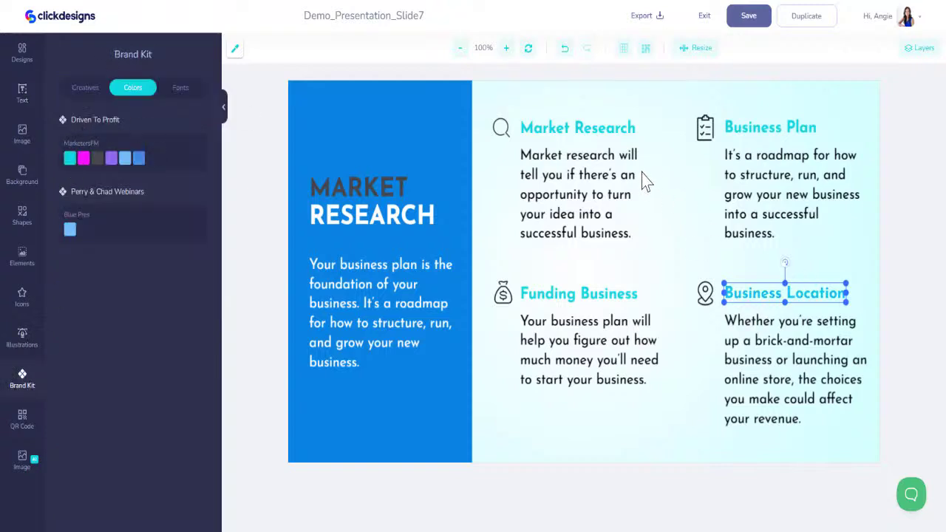
pyautogui.click(707, 131)
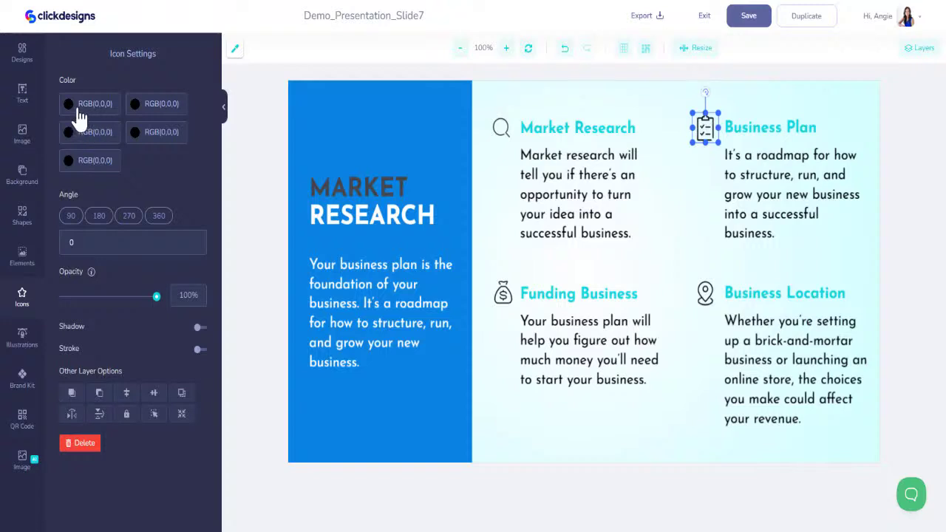
# Set the Business Plan icon's first colour to #12D6DF and the other four to #F70FFF
pyautogui.click(80, 107)
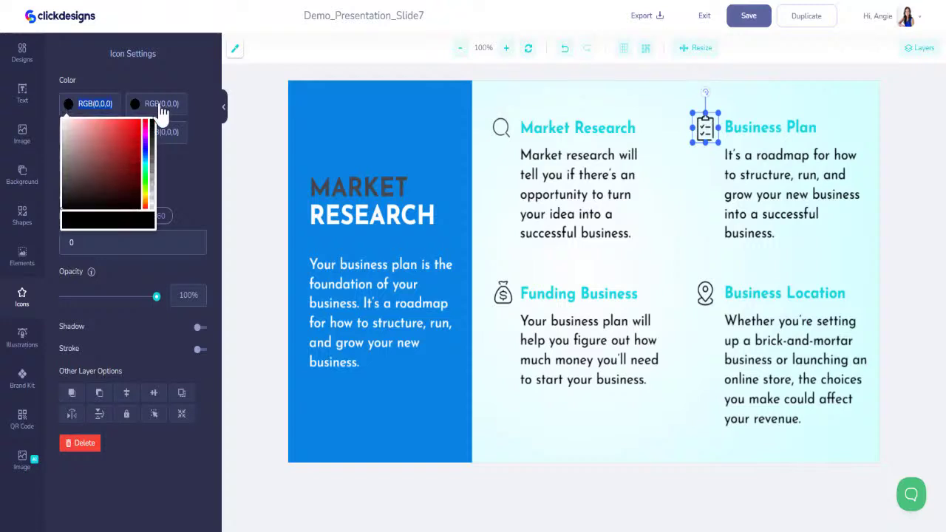
pyautogui.write('#12D6DF')
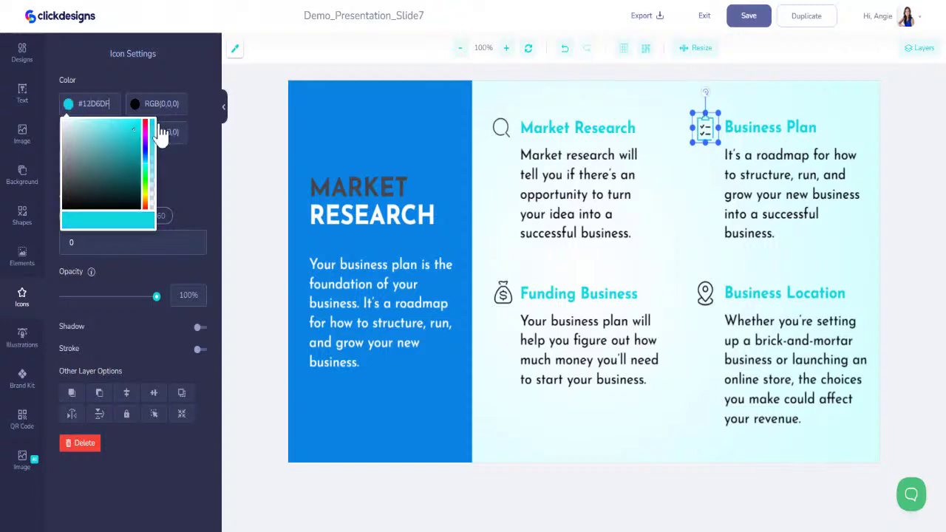
pyautogui.click(158, 106)
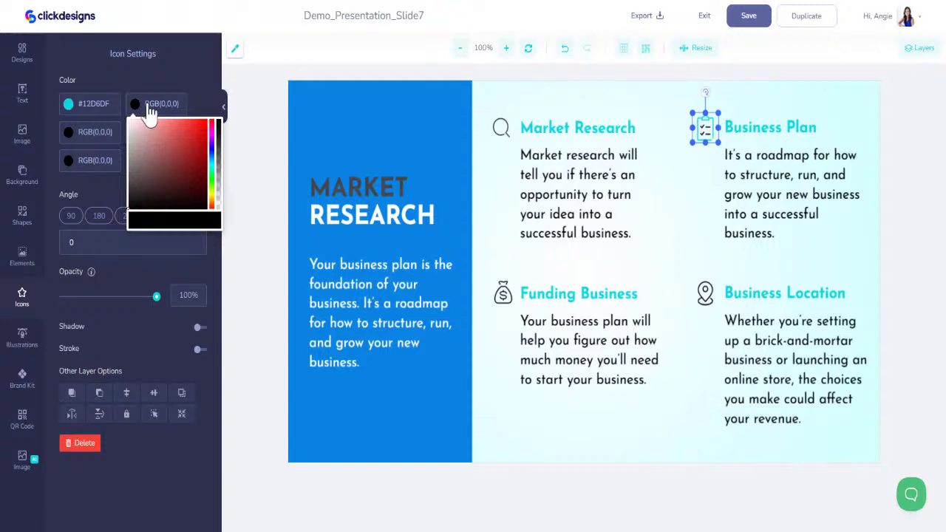
pyautogui.click(150, 104)
pyautogui.write('#F70FFF')
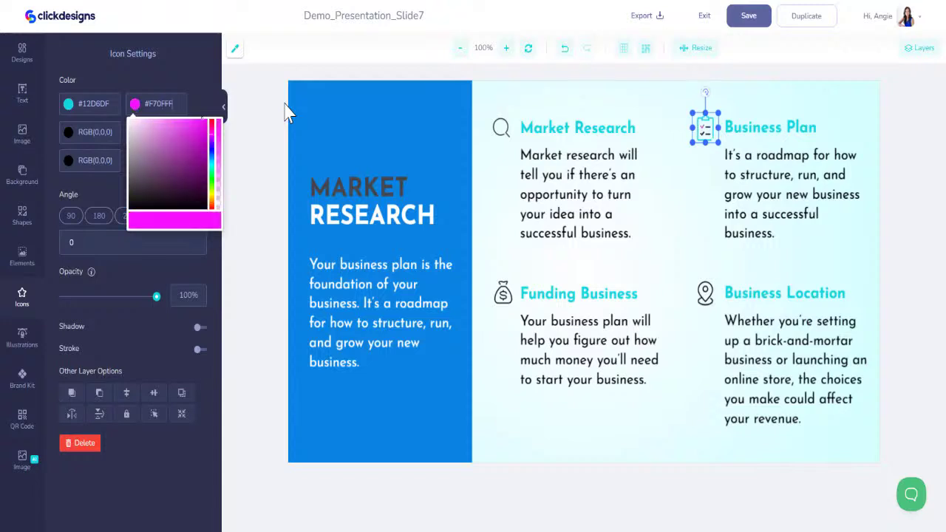
pyautogui.click(70, 133)
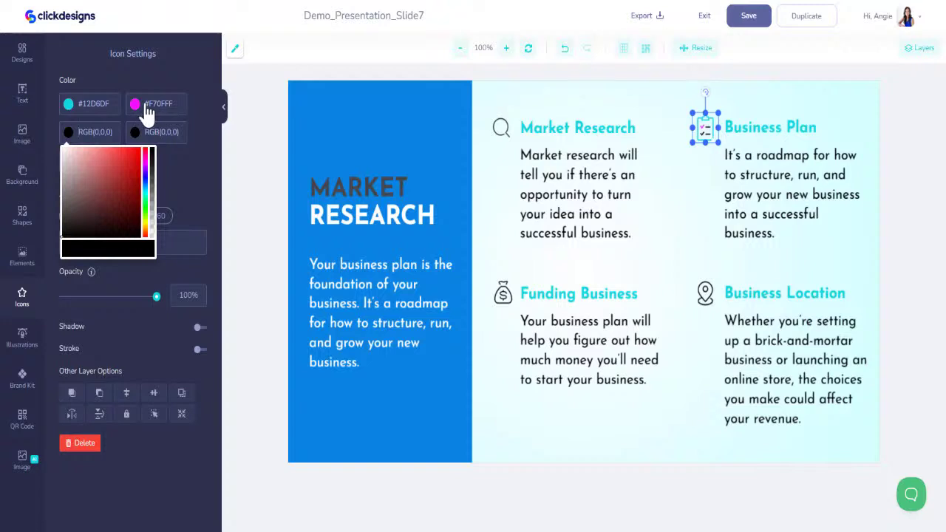
pyautogui.click(148, 111)
pyautogui.click(71, 133)
pyautogui.write('#F70FFF')
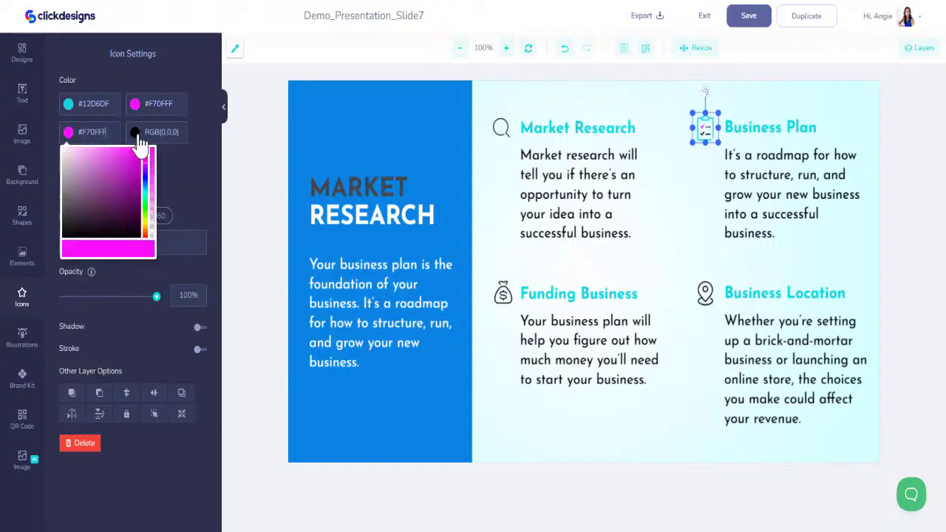
pyautogui.click(134, 132)
pyautogui.hotkey('ctrl', 'v')
pyautogui.click(69, 161)
pyautogui.click(82, 160)
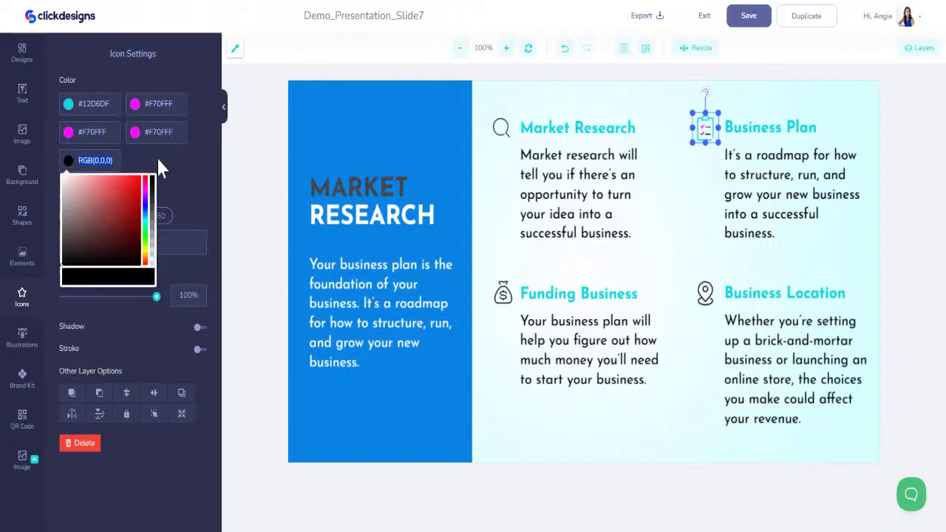
pyautogui.write('#F70FFF')
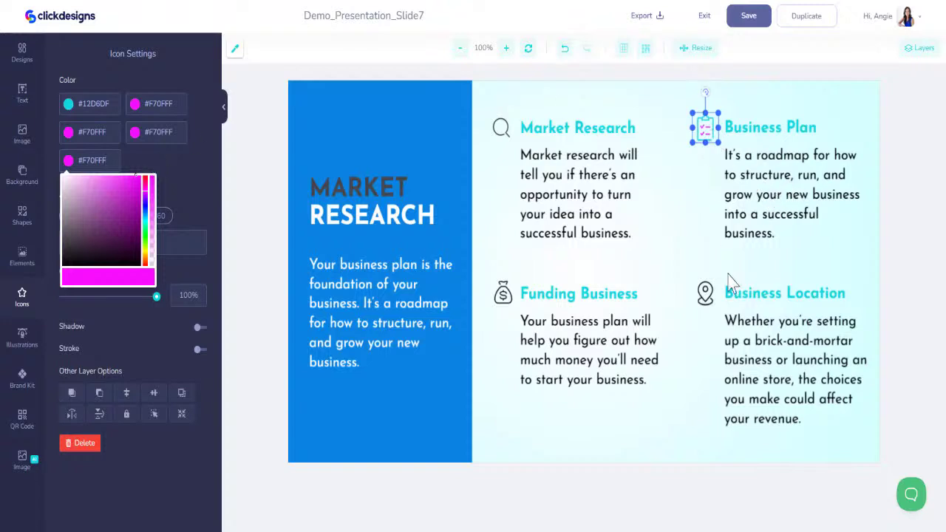
pyautogui.click(704, 292)
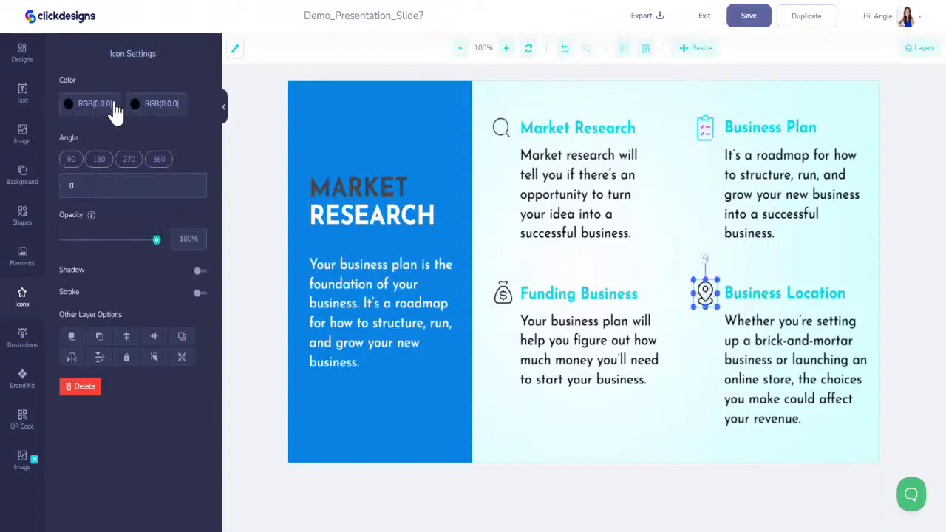
# Recolour the Business Location icon with cyan #12D6DF and magenta
pyautogui.click(71, 107)
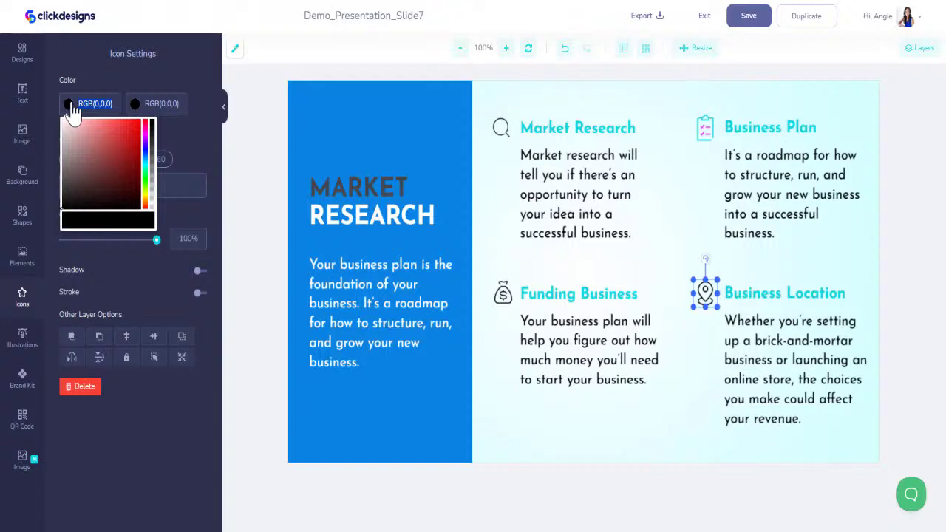
pyautogui.write('#12D6DF')
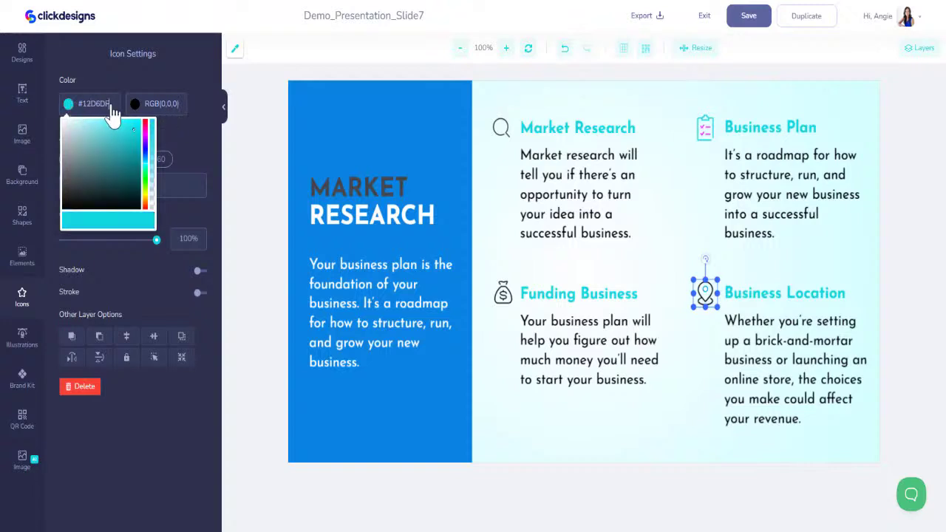
pyautogui.moveTo(110, 107); pyautogui.dragTo(74, 106)
pyautogui.write('#F70FF8')
pyautogui.click(159, 104)
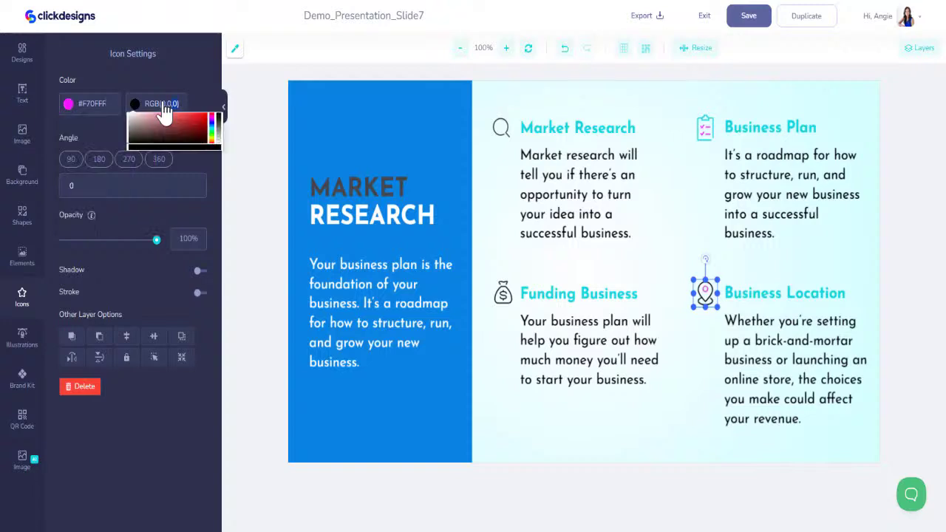
pyautogui.write('#12D6DF')
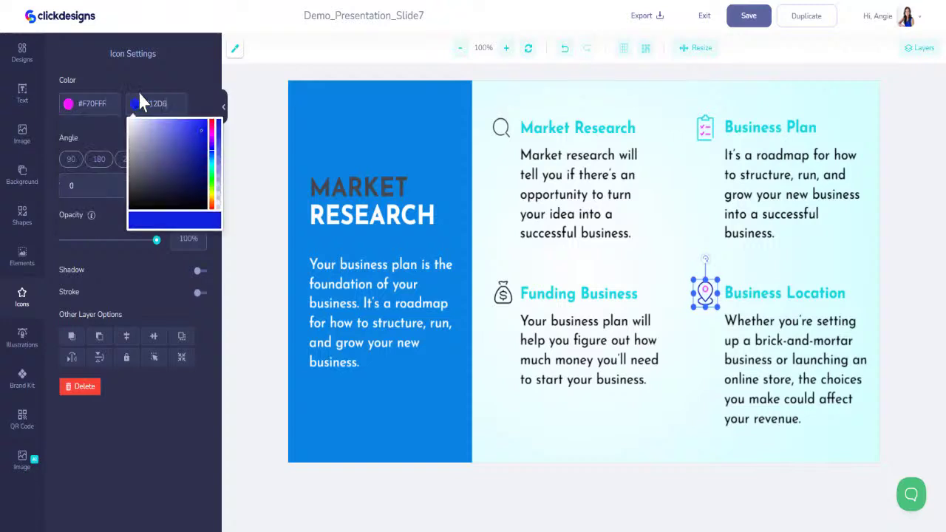
# Recolour the Market Research magnifier and Funding Business money bag with #12D6DF and magenta
pyautogui.click(501, 127)
pyautogui.click(96, 104)
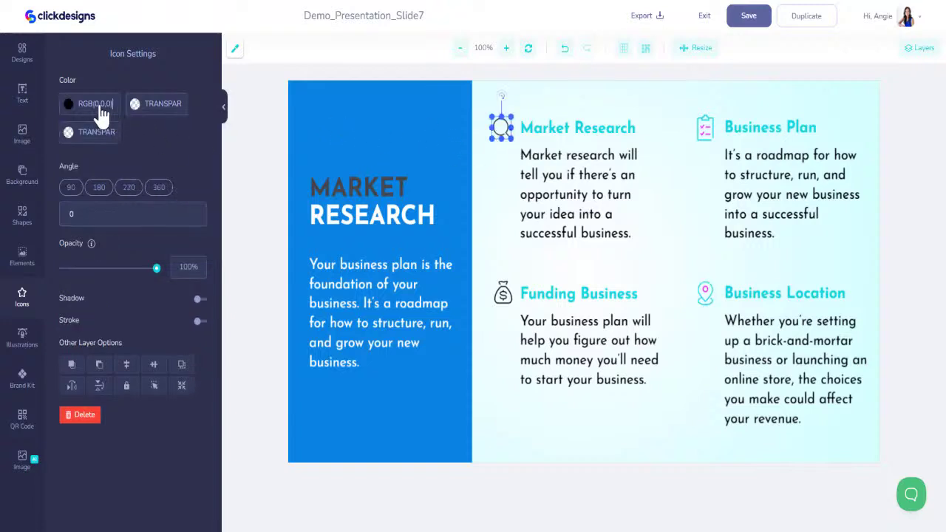
pyautogui.write('#12D')
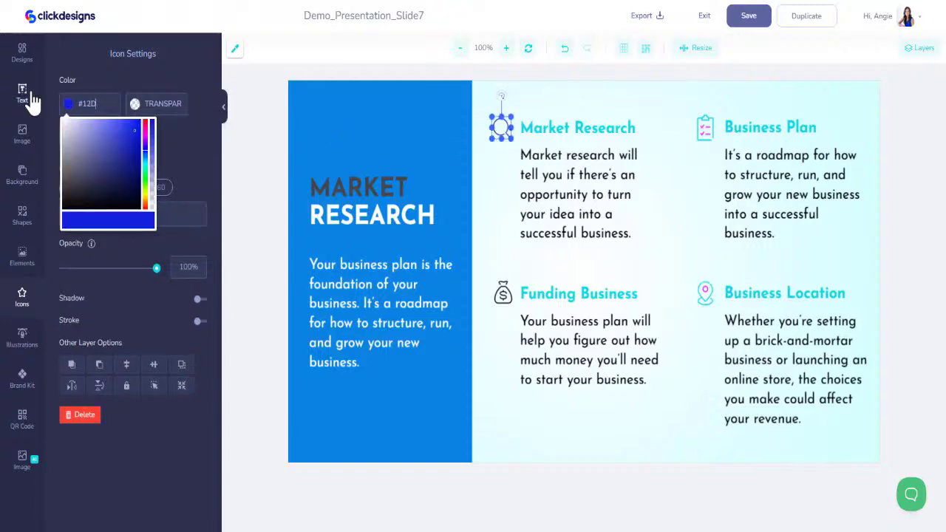
pyautogui.write('6DF')
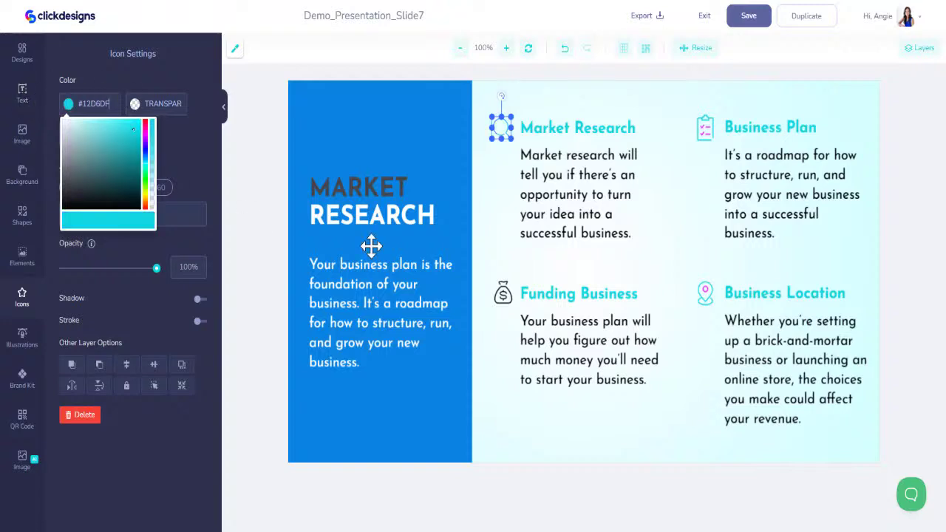
pyautogui.click(505, 295)
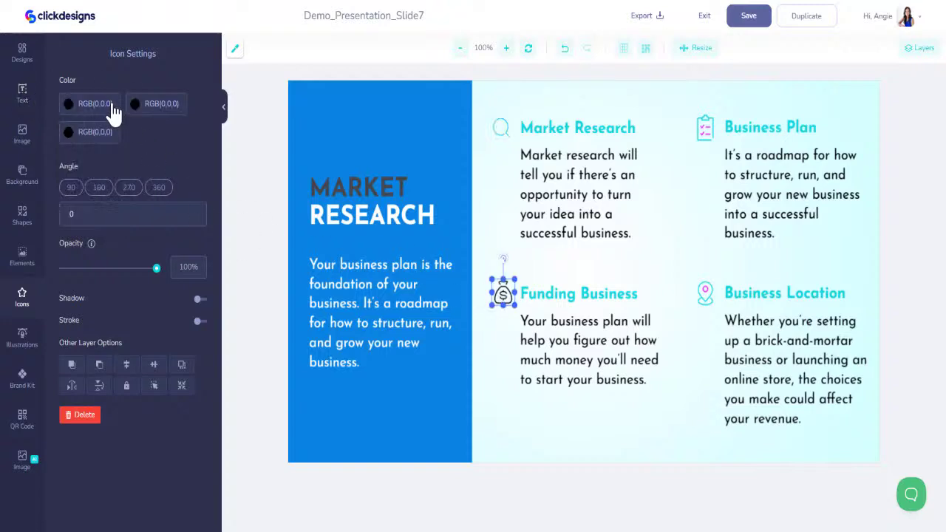
pyautogui.click(113, 105)
pyautogui.write('#12')
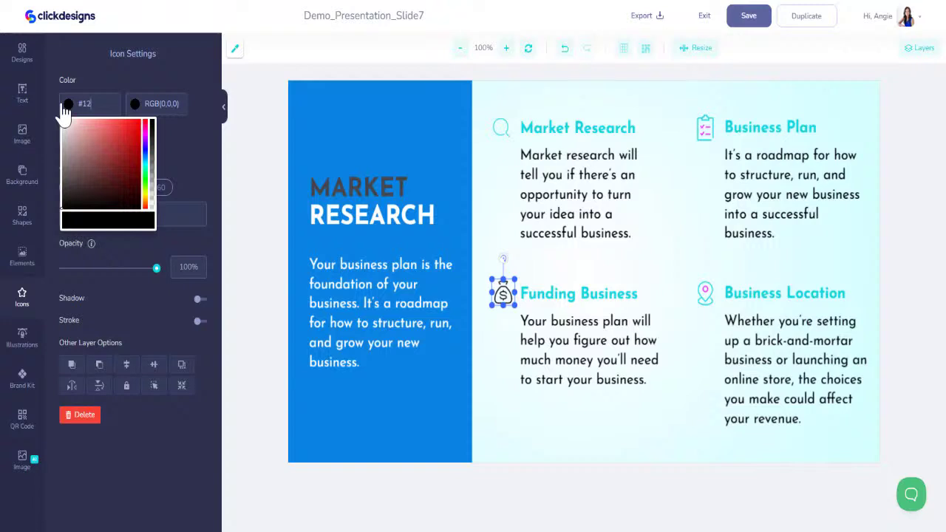
pyautogui.write('D6DF')
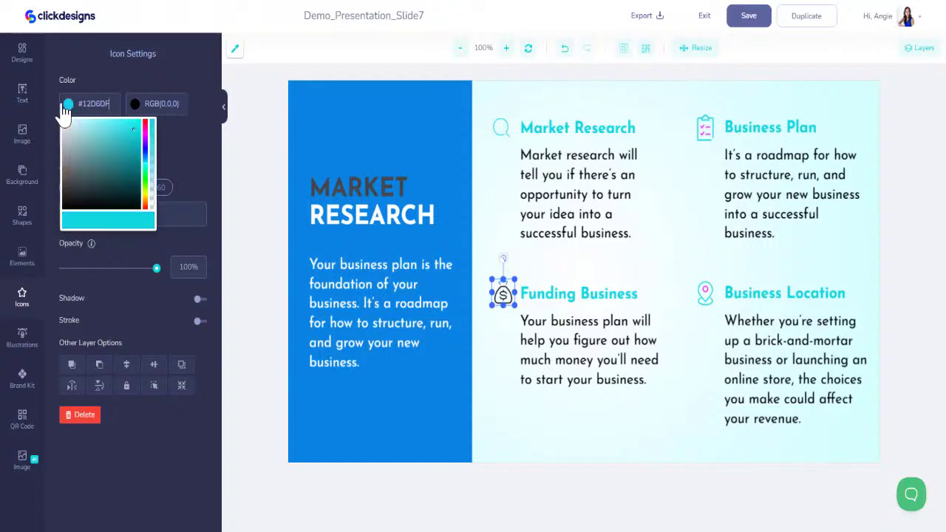
pyautogui.click(173, 105)
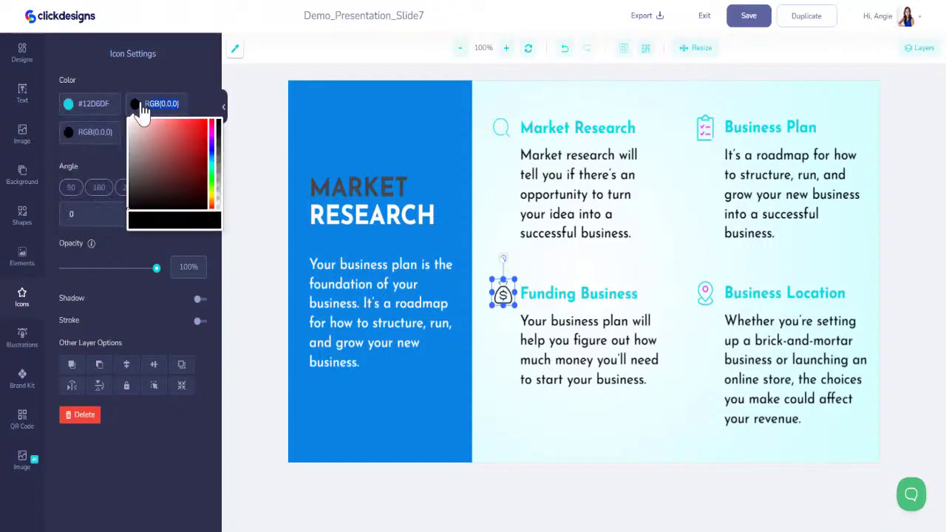
pyautogui.write('#12D6')
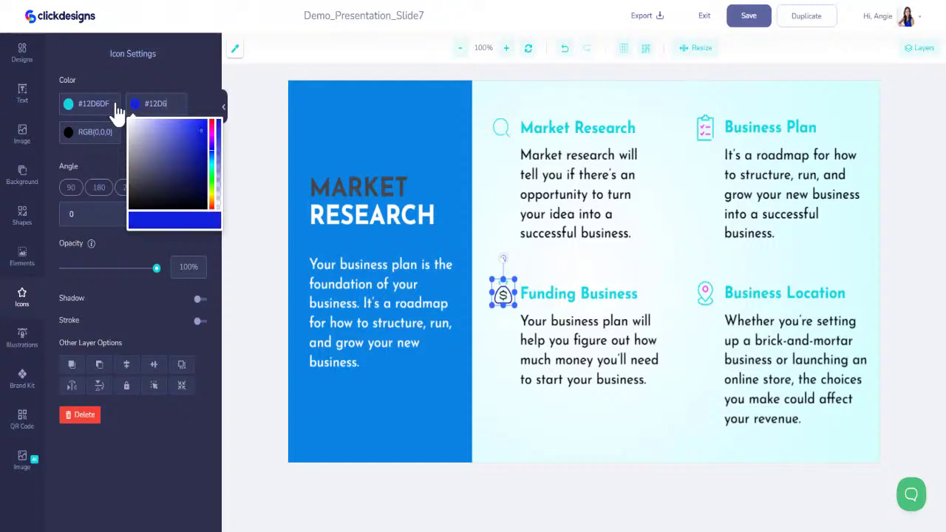
pyautogui.write('DF')
pyautogui.click(66, 134)
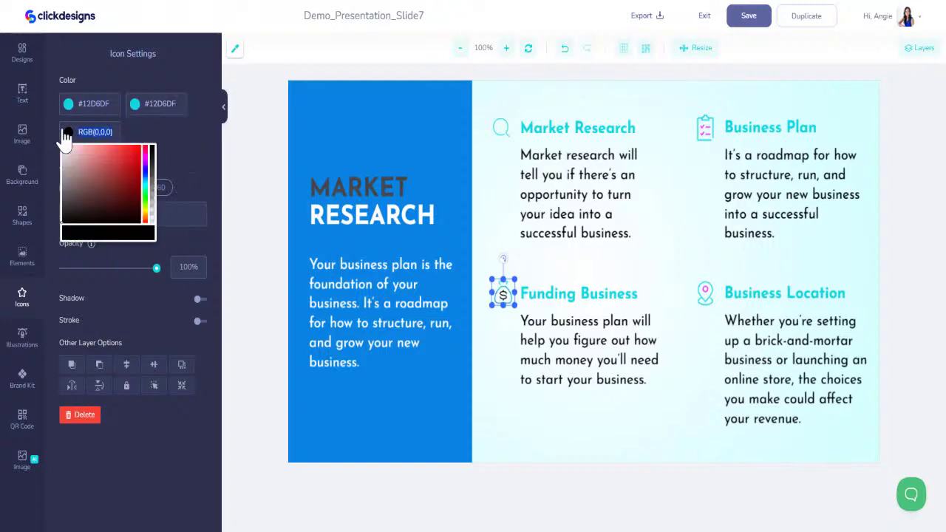
pyautogui.hotkey('ctrl', 'v')
pyautogui.click(647, 196)
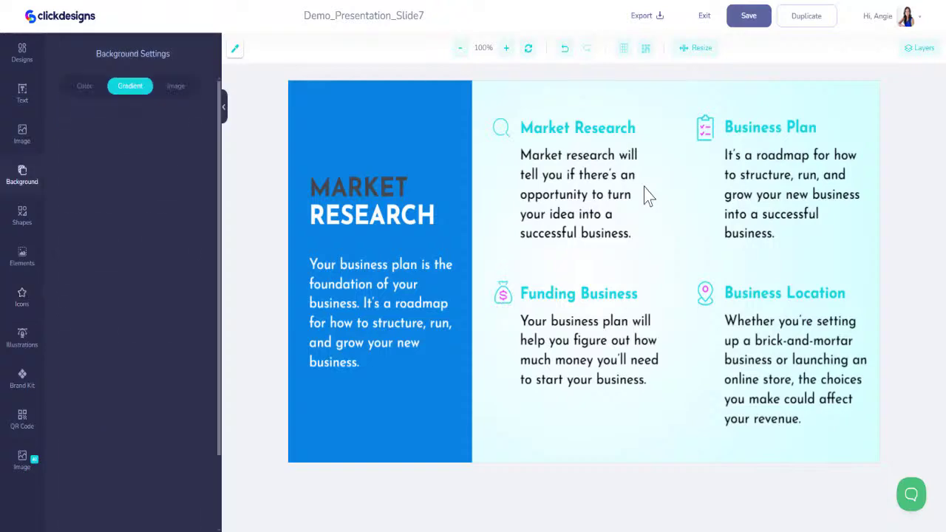
# Save Slide 7 and go to the Favorites page listing the Pitch Deck 3 templates
pyautogui.click(748, 21)
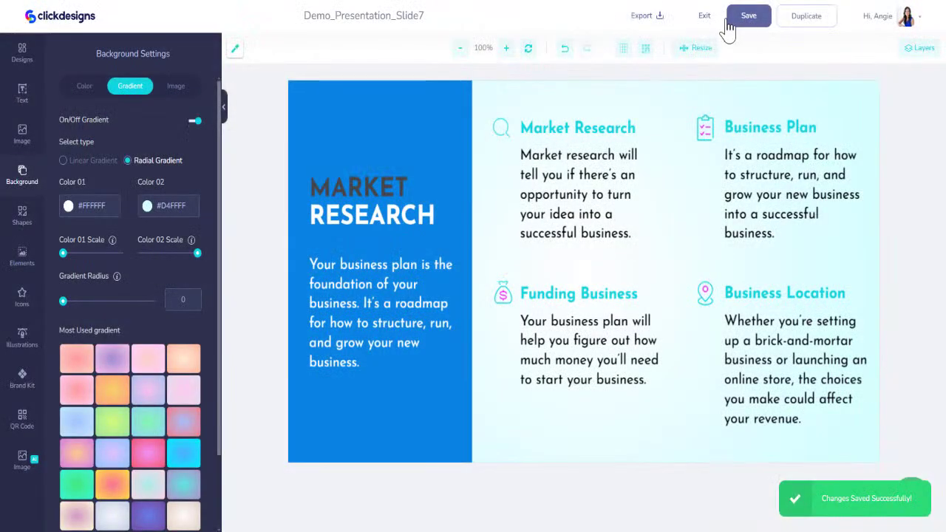
pyautogui.click(707, 18)
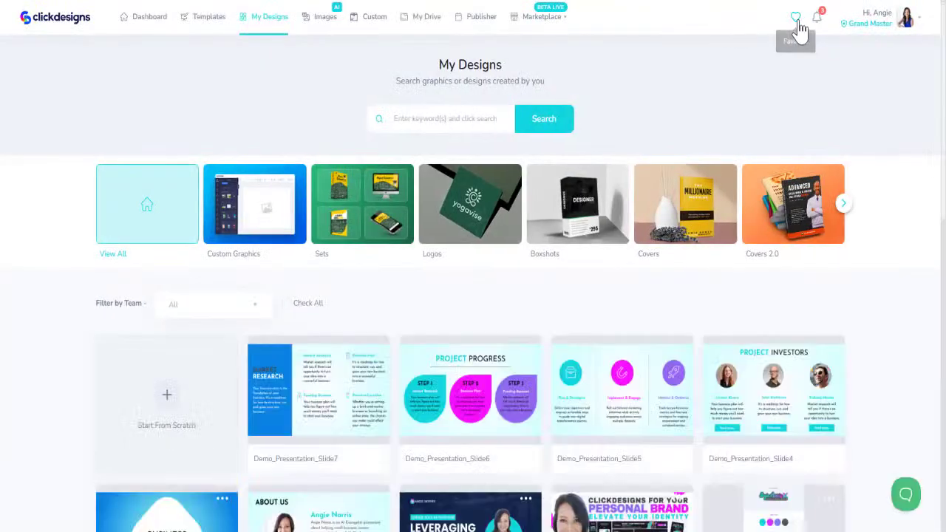
pyautogui.click(795, 17)
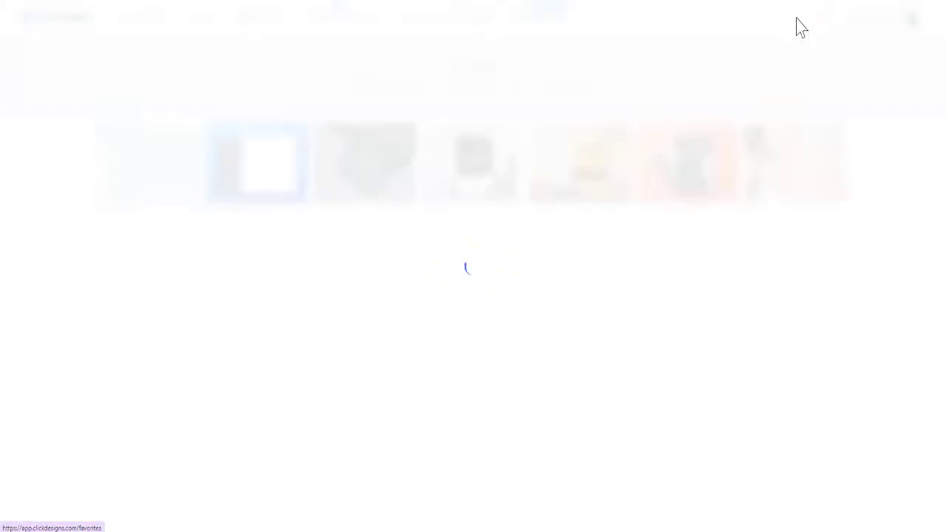
pyautogui.scroll(-2, 582, 268)
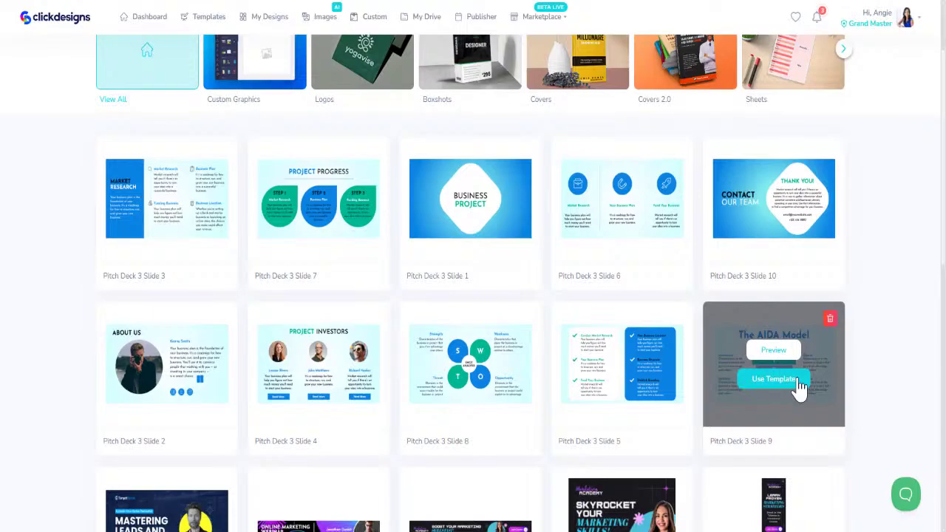
# Create Demo_Presentation_Slide8 from the AIDA Model template (Pitch Deck 3 Slide 9)
pyautogui.click(799, 387)
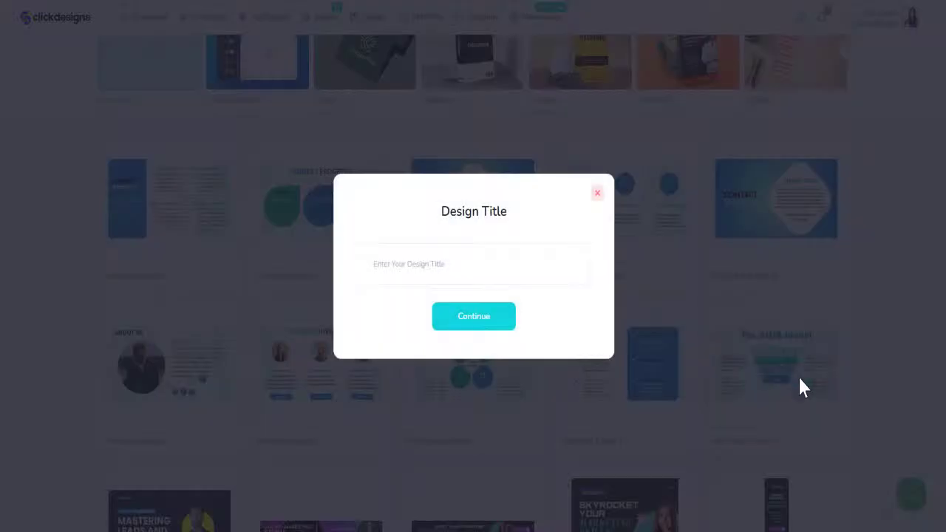
pyautogui.click(447, 266)
pyautogui.write('Demo_Presentation_Slide8')
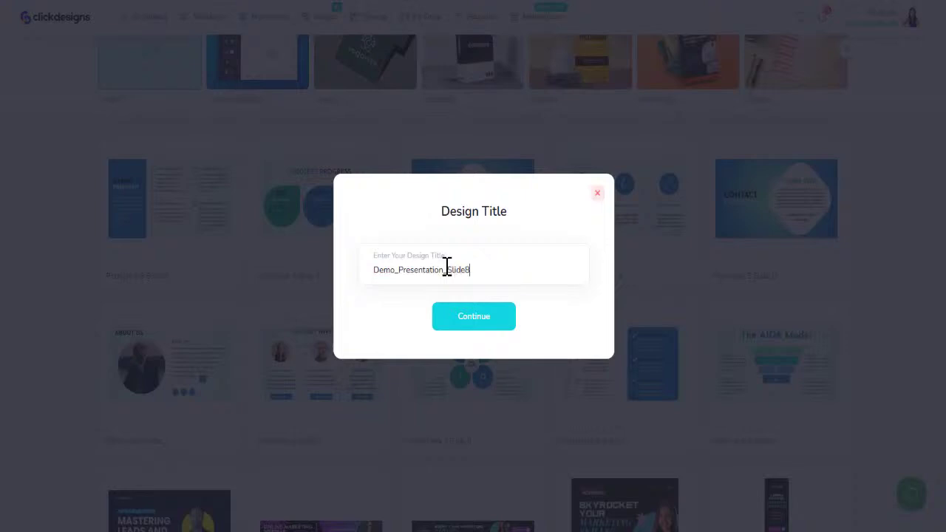
pyautogui.press('Return')
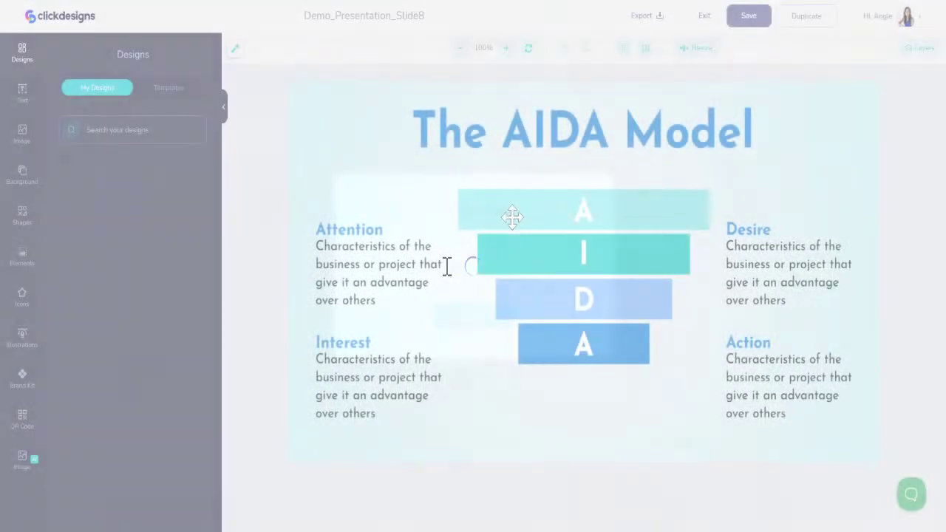
# Turn the A funnel bar brand cyan, the I bar magenta and the D bar purple
pyautogui.click(507, 213)
pyautogui.click(23, 380)
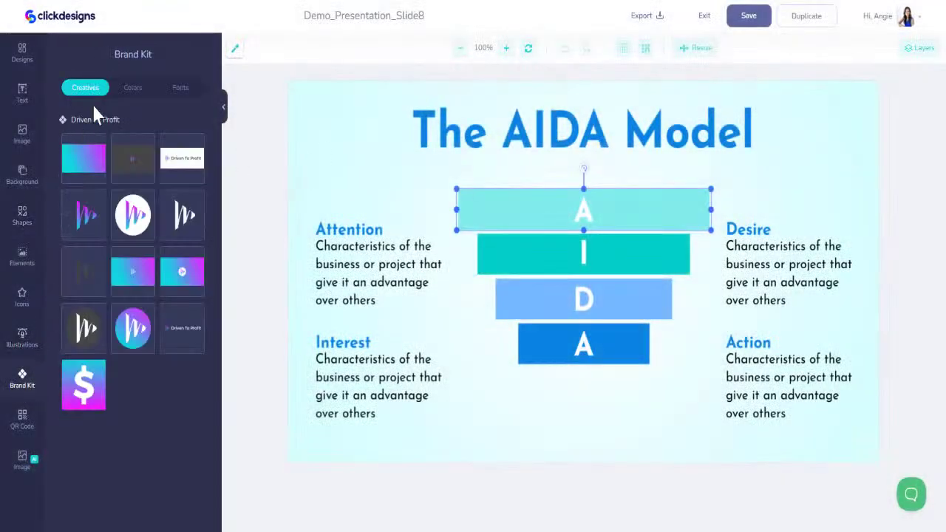
pyautogui.click(130, 88)
pyautogui.click(70, 158)
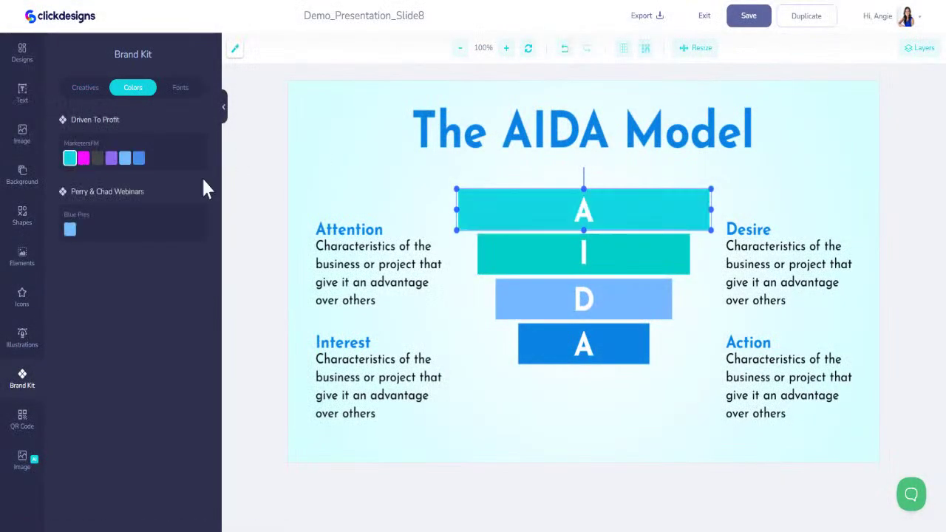
pyautogui.click(535, 255)
pyautogui.click(23, 381)
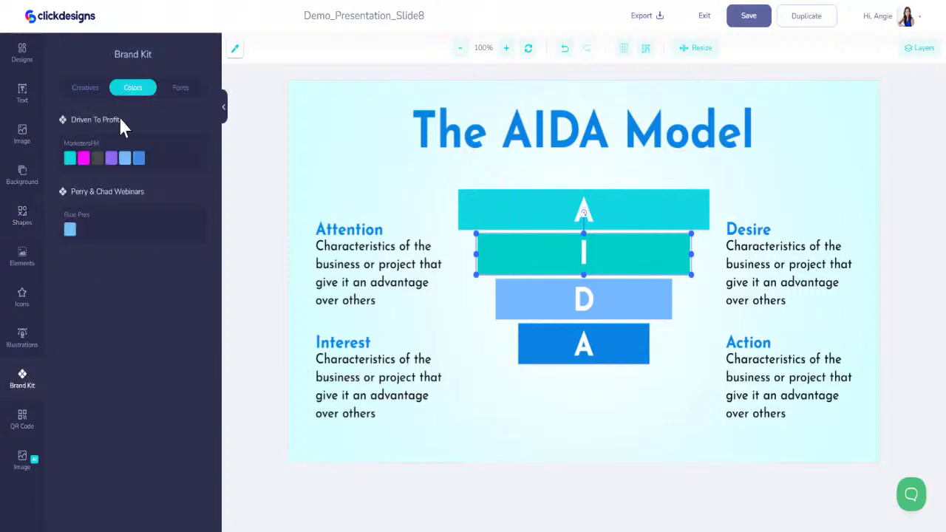
pyautogui.click(83, 158)
pyautogui.click(535, 299)
pyautogui.click(28, 392)
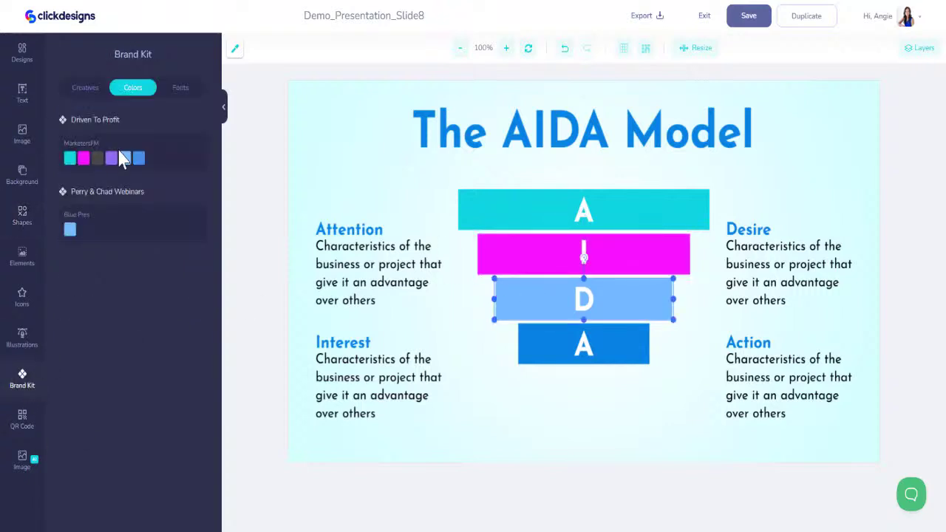